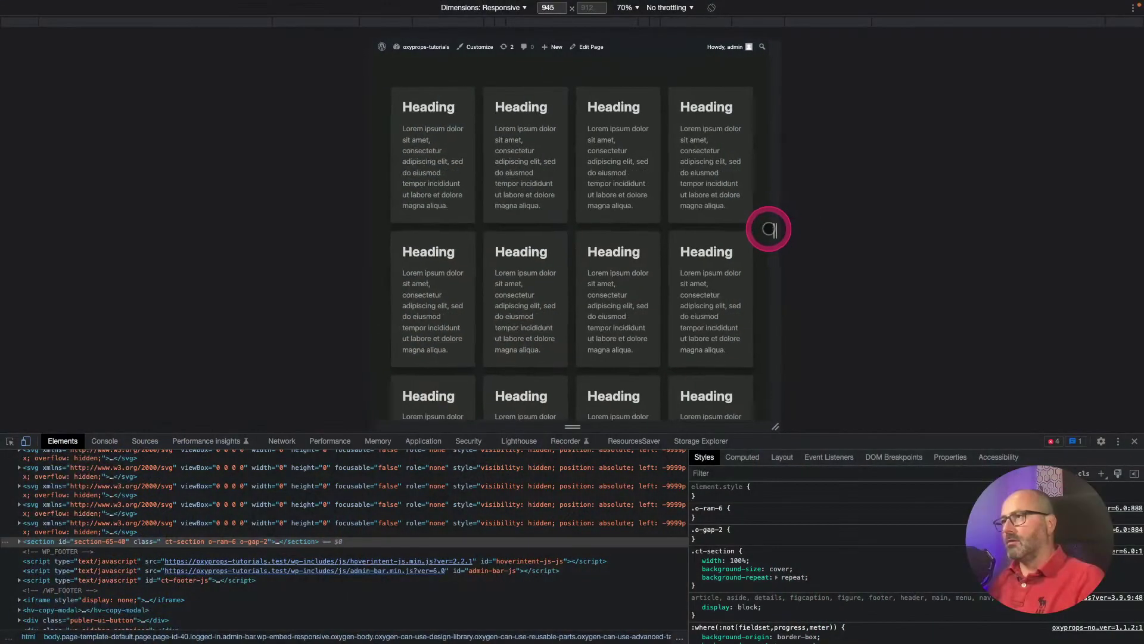
Narrow the preview width and add a Section to the blank page.
left_click_drag(766, 230, 874, 212)
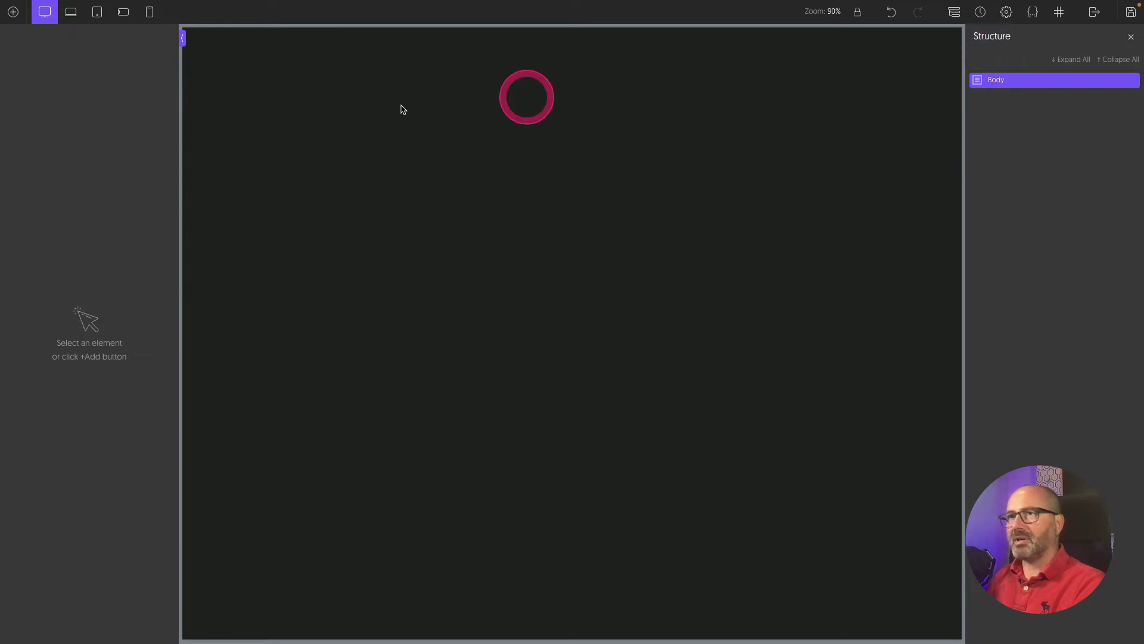
left_click(13, 12)
left_click(35, 118)
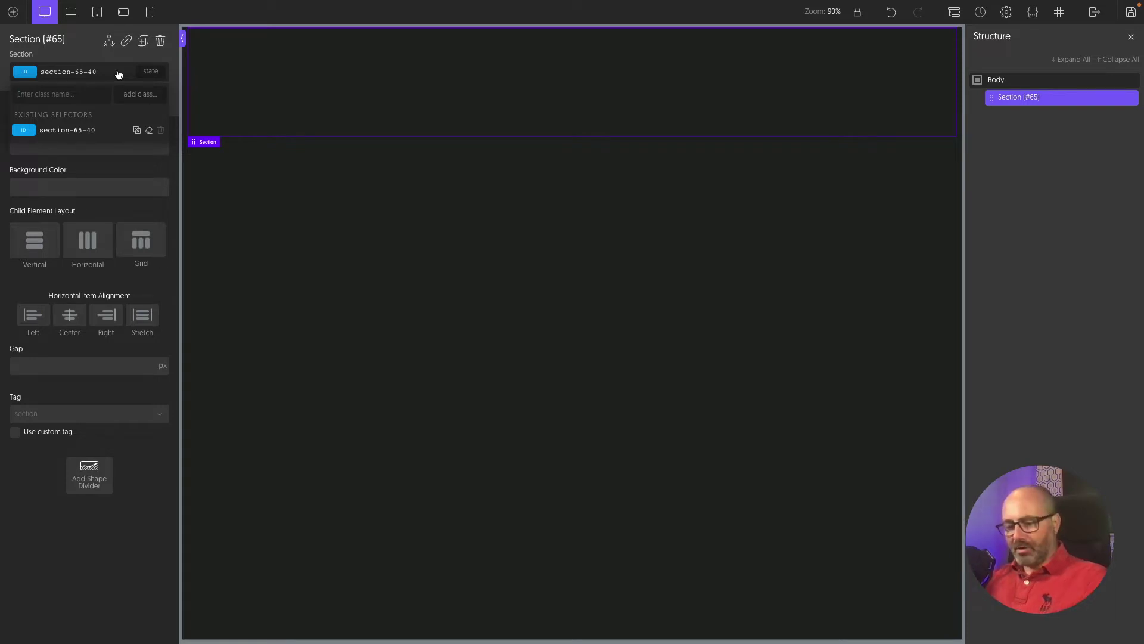
Give the new section the OxyProps class o-ram-6.
type("o-ram")
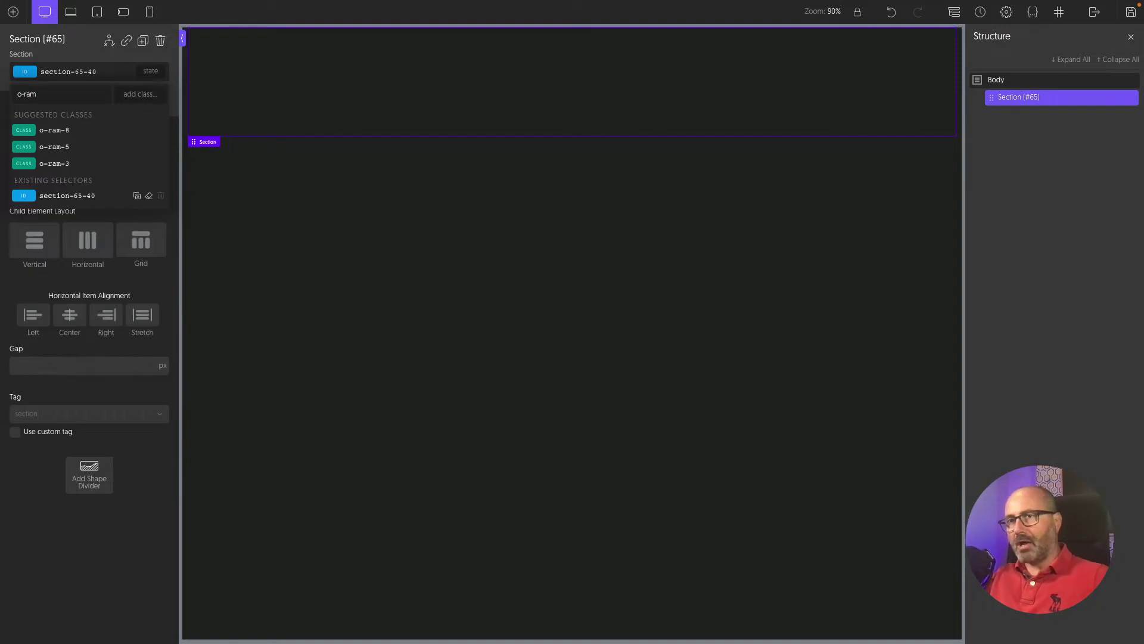
type("-6")
key("Return")
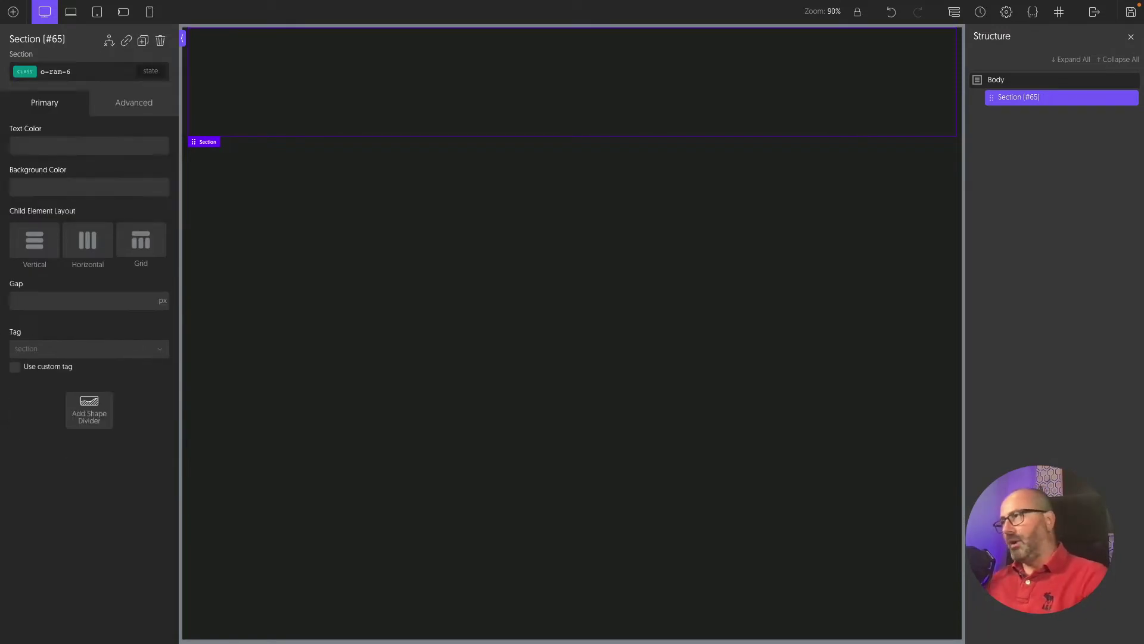
left_click(117, 72)
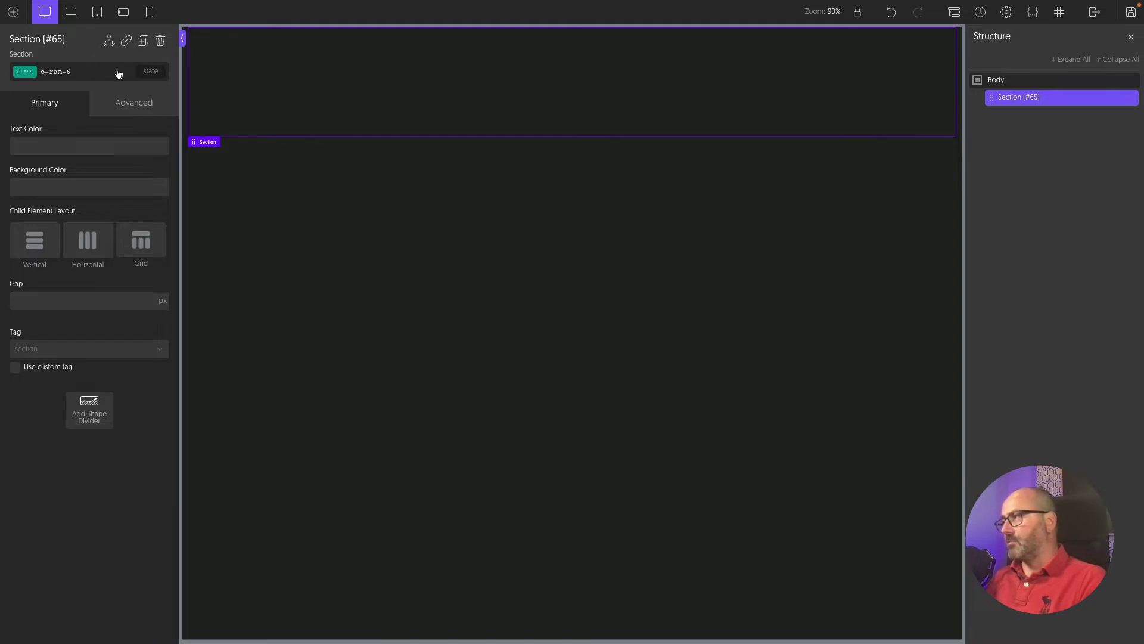
left_click(119, 72)
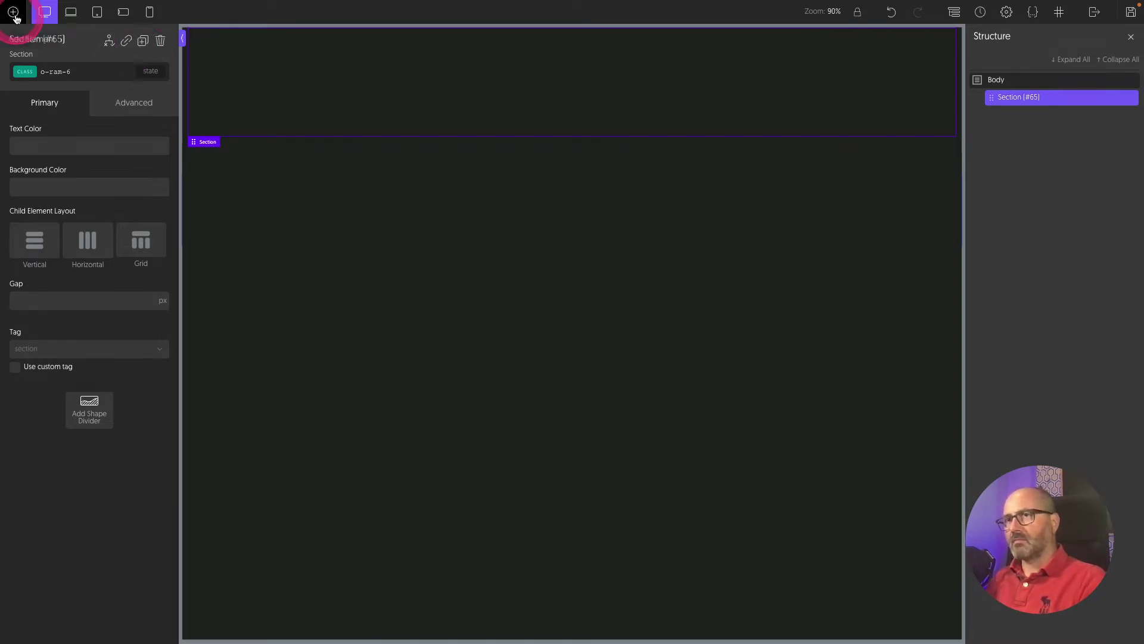
Add a Div inside the section with the class o-card-2.
left_click(13, 12)
left_click(59, 102)
left_click(83, 116)
left_click(102, 70)
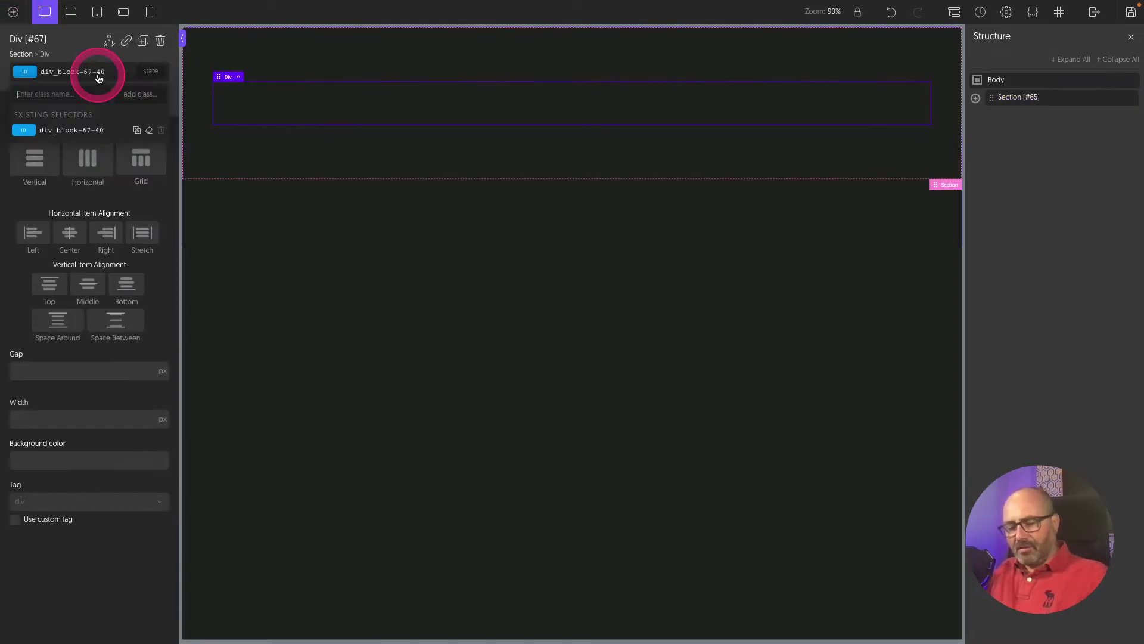
type("o-card")
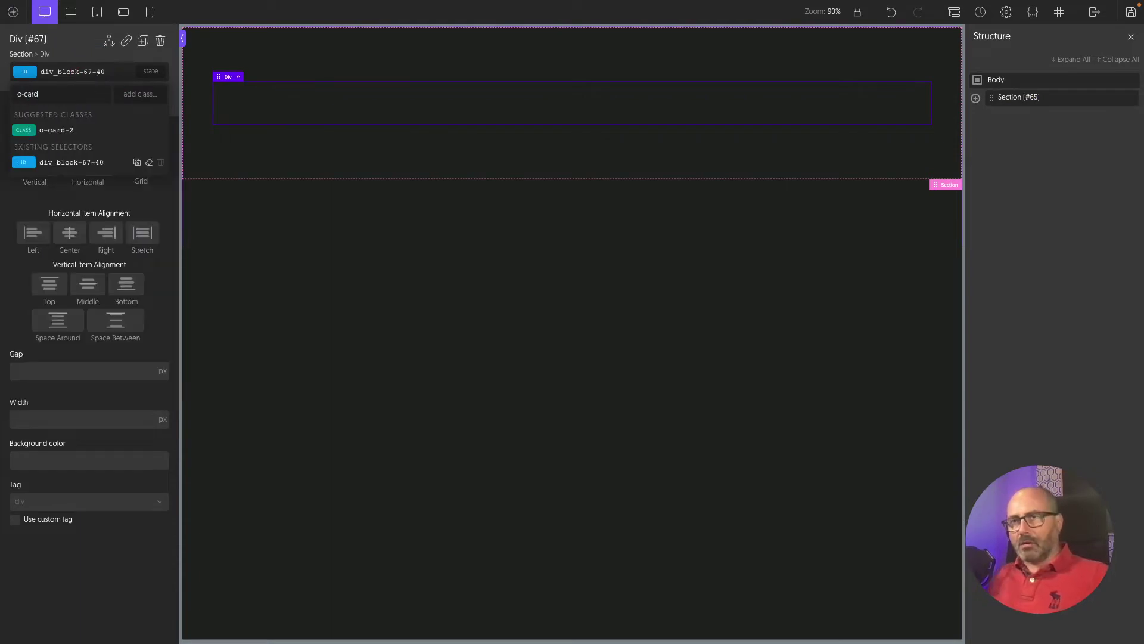
left_click(63, 128)
Add an h3 Heading and a Text block inside the card.
left_click(14, 12)
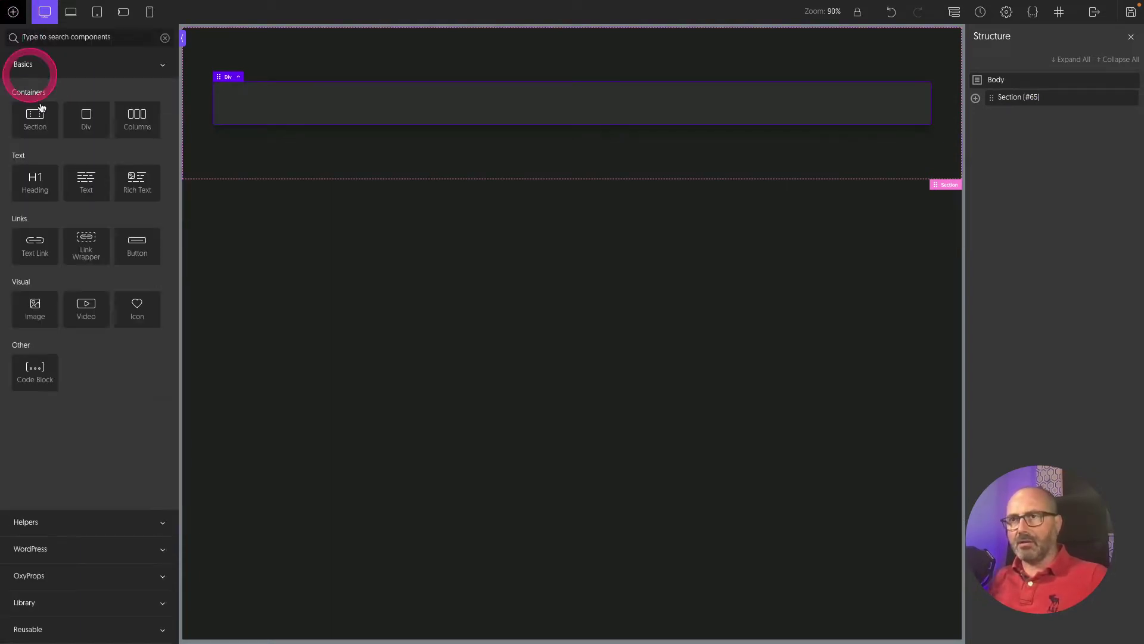
left_click(71, 138)
left_click(91, 190)
left_click(97, 366)
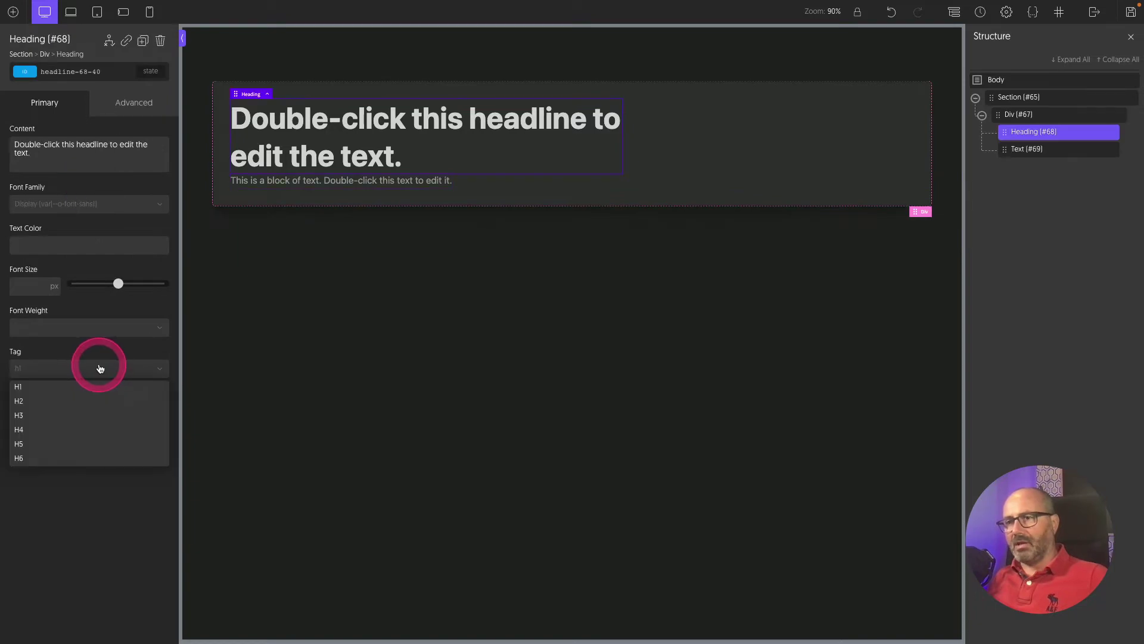
left_click(87, 411)
Replace the Text block's content with one lorem ipsum sentence.
left_click(222, 127)
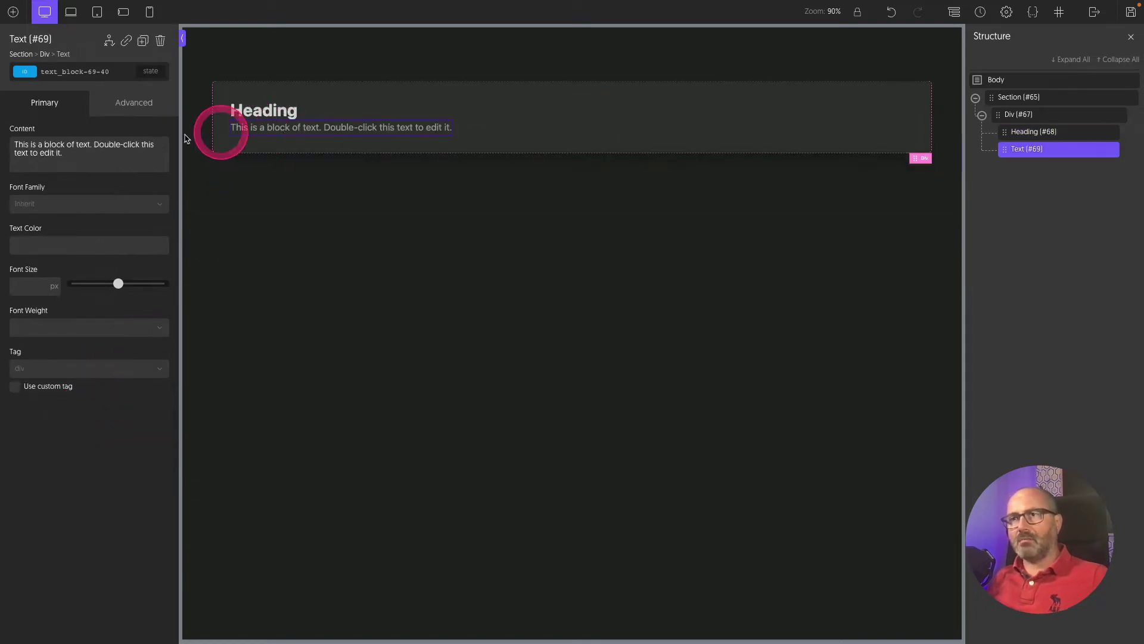
left_click(61, 148)
triple_click(64, 146)
key("ctrl+v")
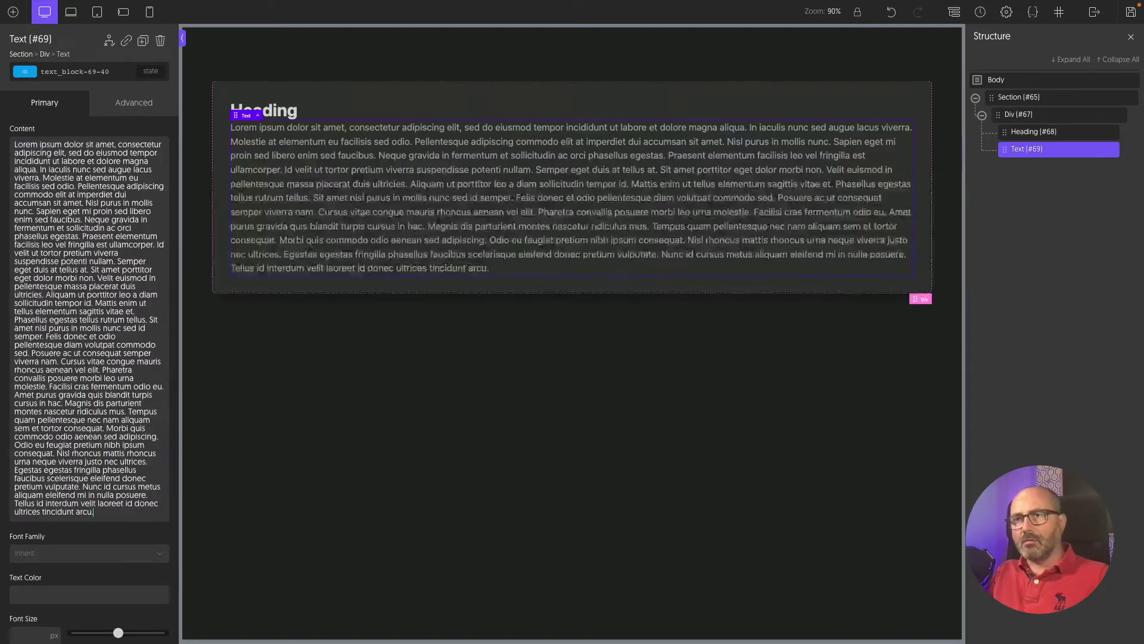
triple_click(65, 146)
type("Lorem ipsum dolor sit amet, consectetur adipiscing elit, sed do eiusmod tempor incididunt ut labore et dolore magna aliqua.")
Add the o-gap-2 spacing class to the card Div.
left_click(214, 115)
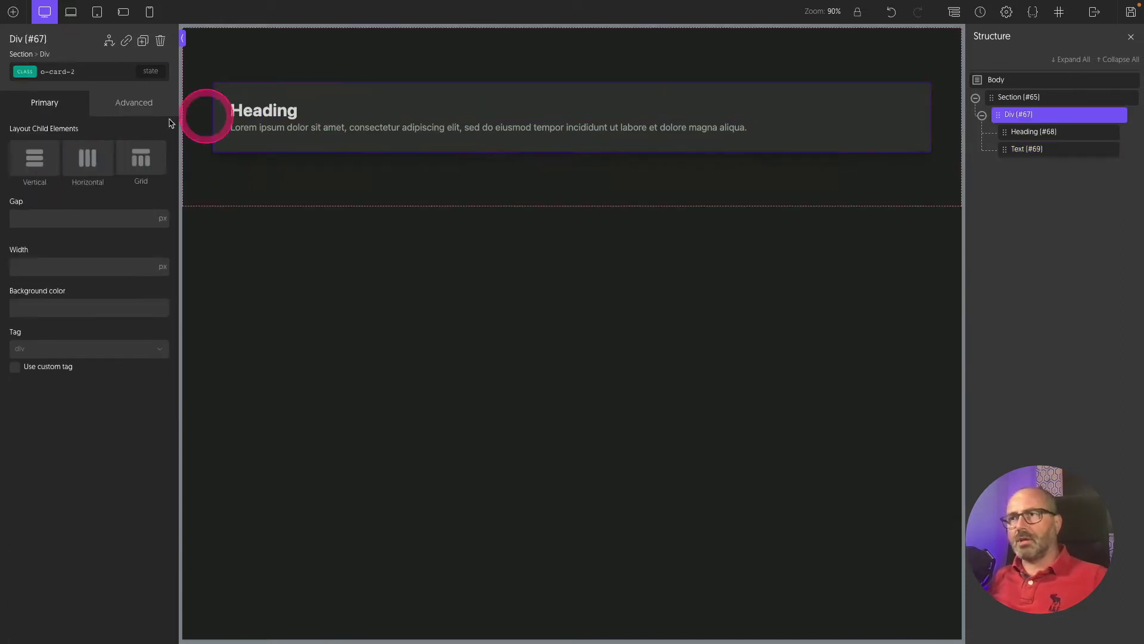
left_click(74, 73)
type("gap")
left_click(57, 162)
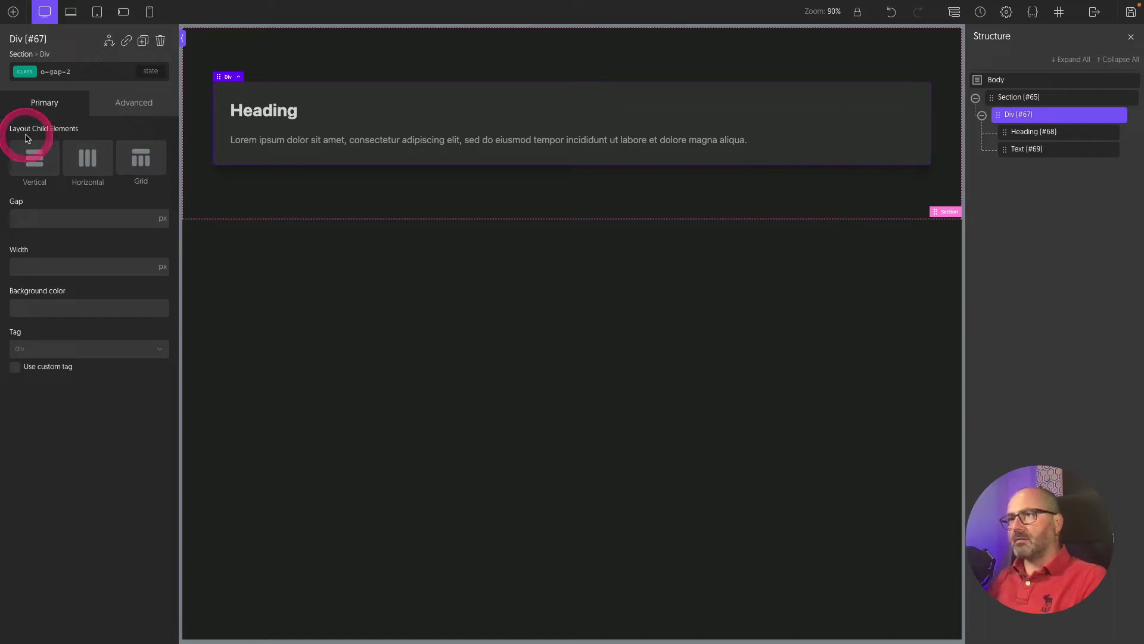
Duplicate the card repeatedly until twelve cards fill two rows of six.
left_click(143, 40)
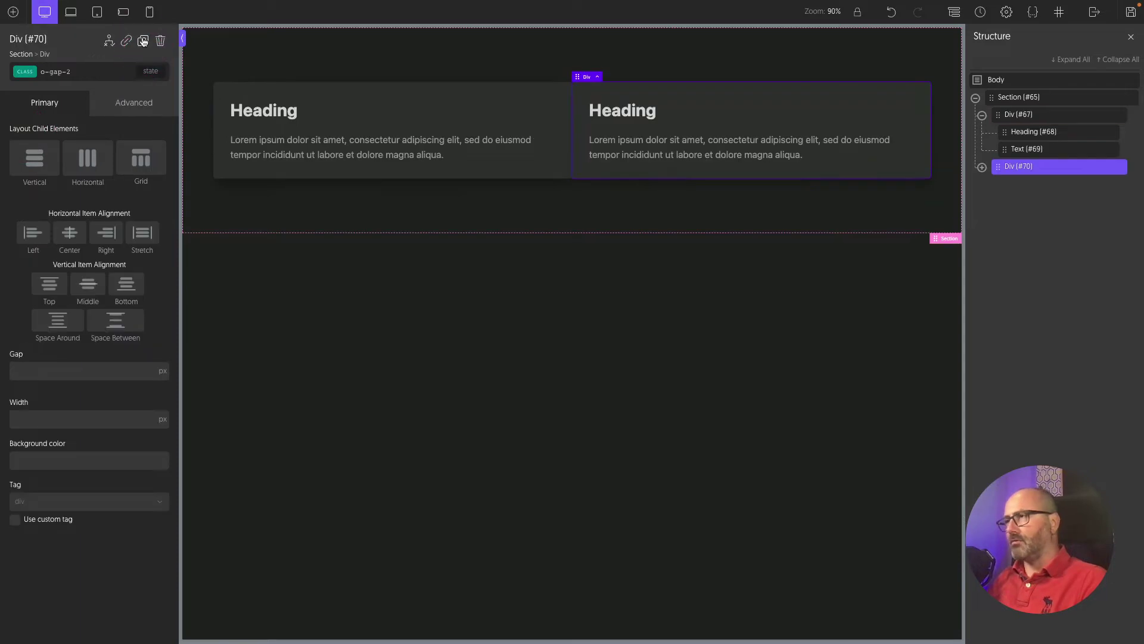
left_click(143, 41)
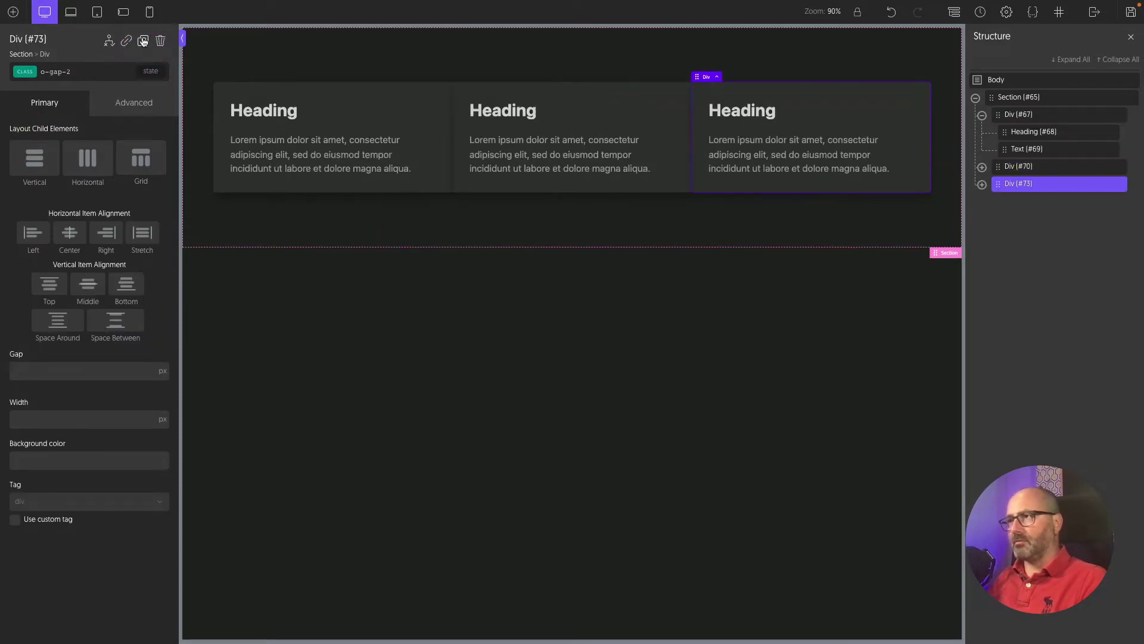
left_click(143, 40)
left_click(143, 41)
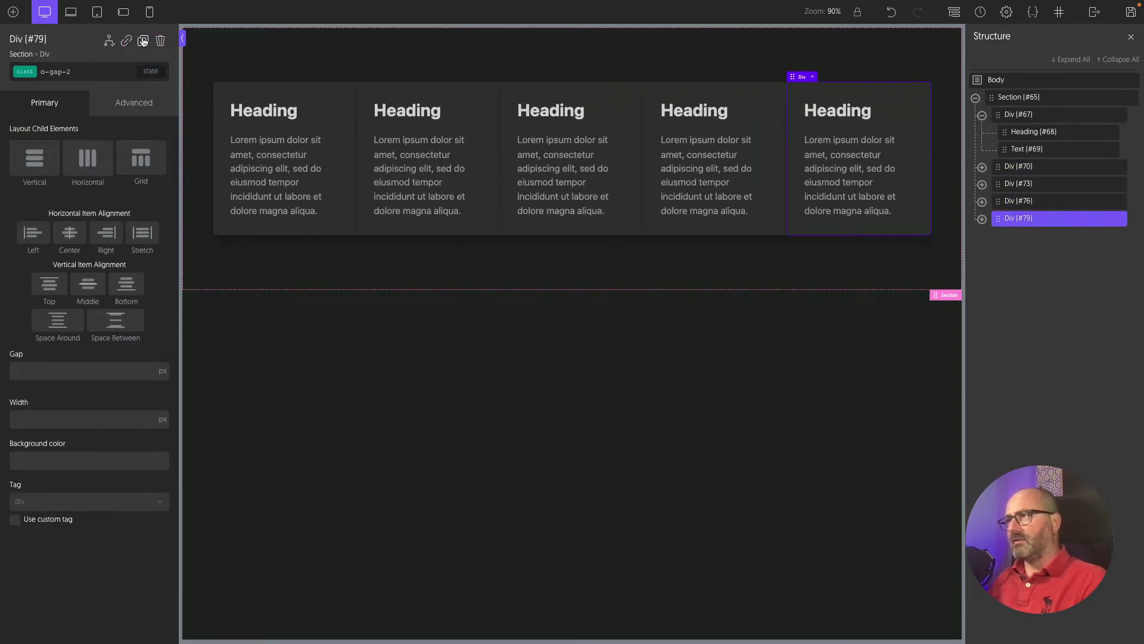
left_click(143, 40)
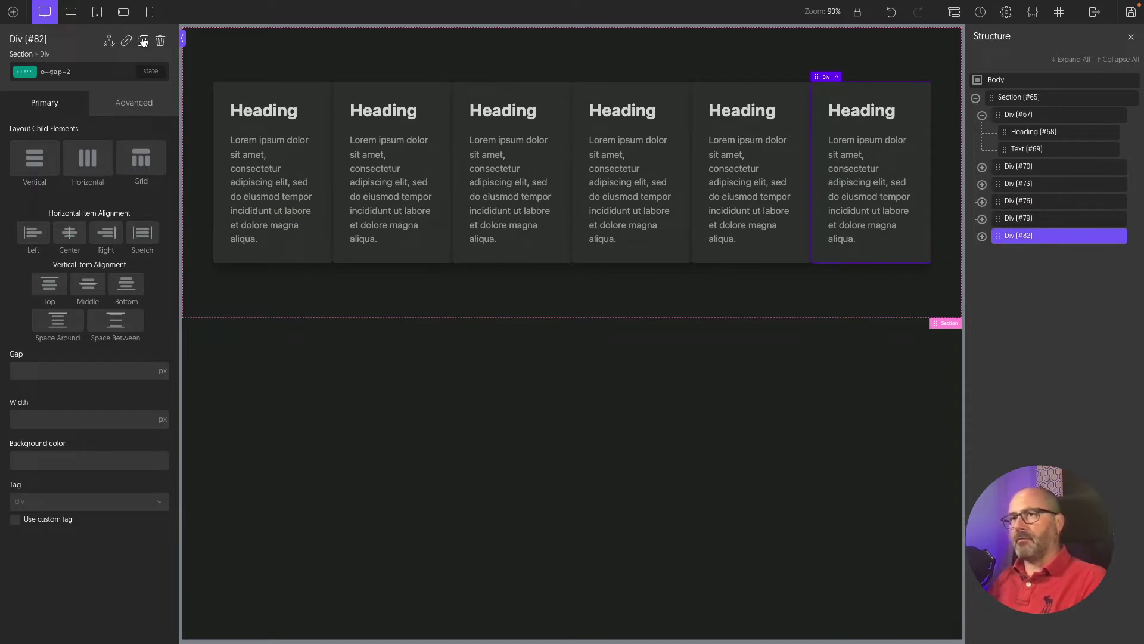
left_click(143, 41)
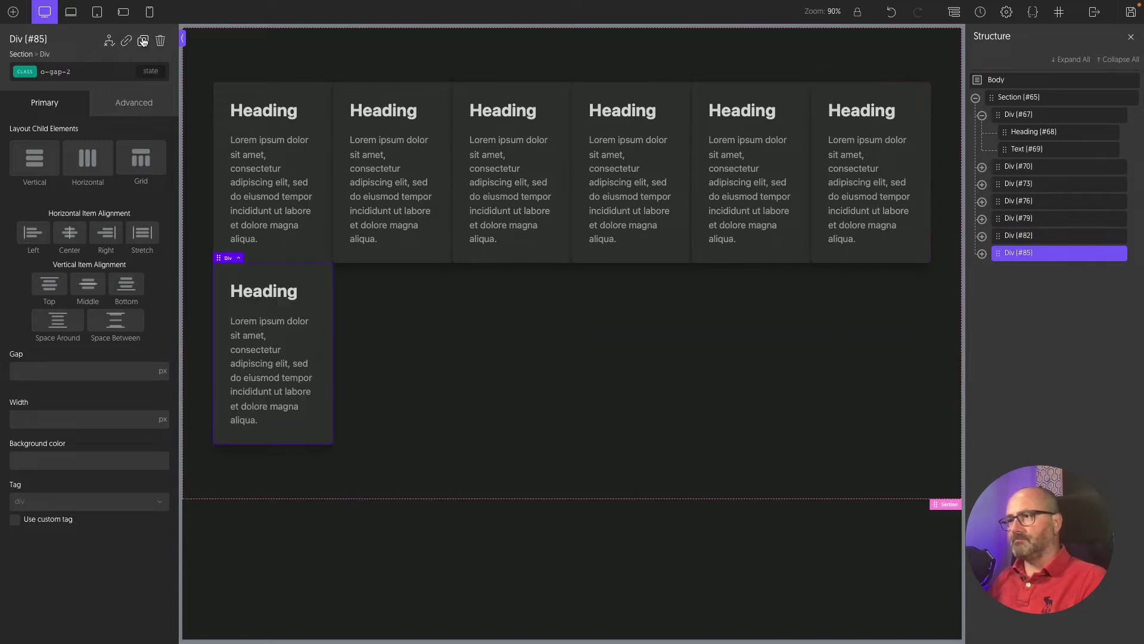
left_click(143, 41)
left_click(143, 40)
left_click(143, 41)
left_click(143, 41)
left_click(143, 40)
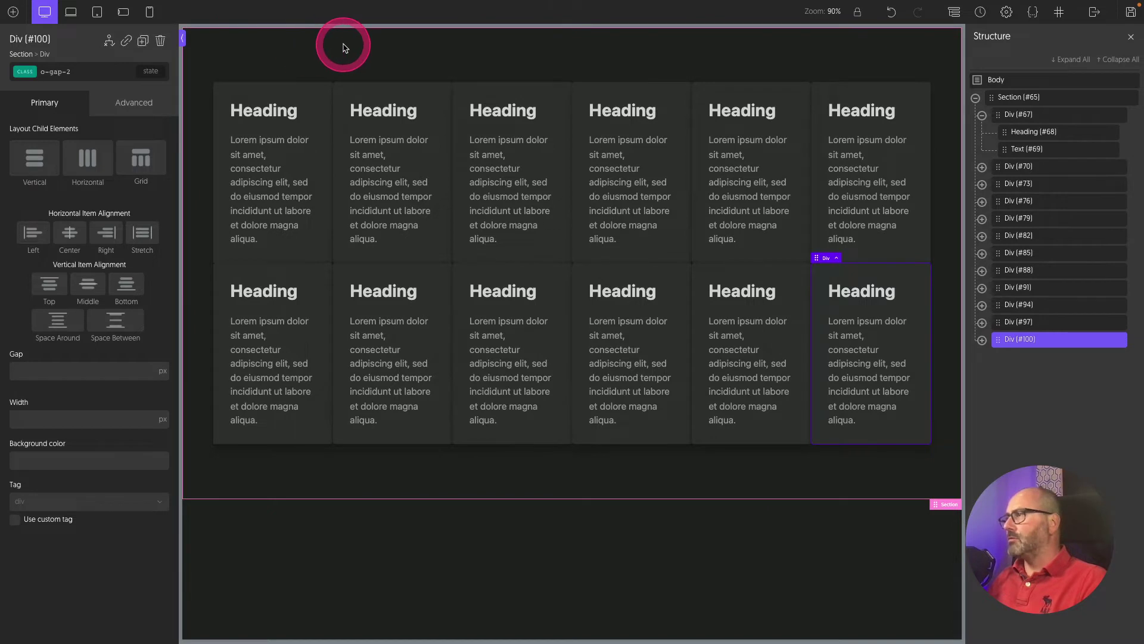
left_click(1060, 98)
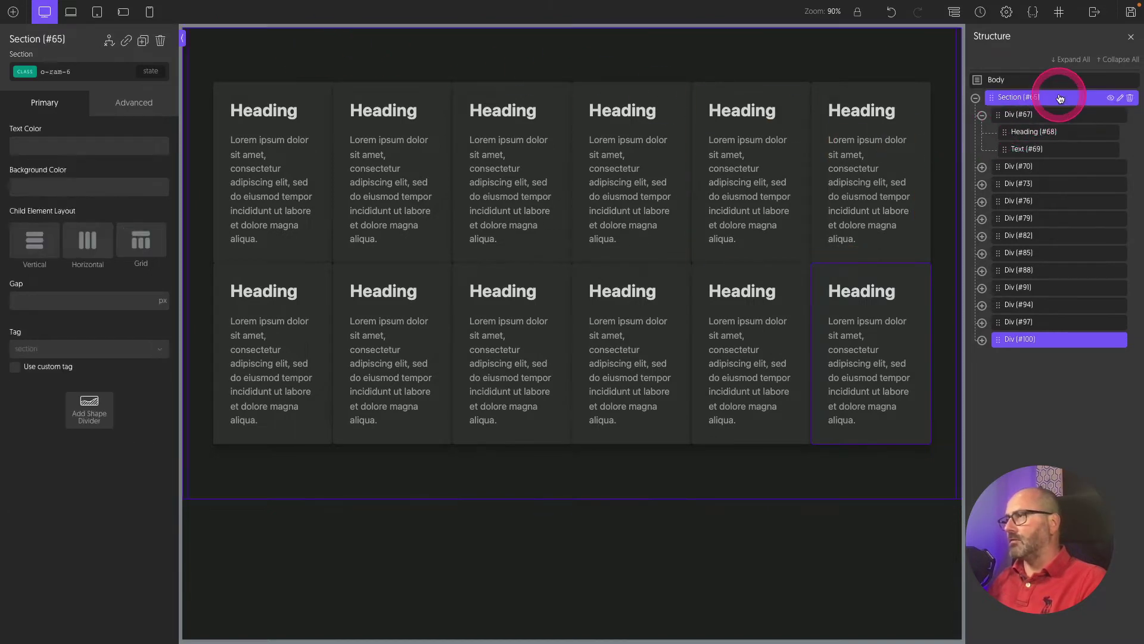
left_click(91, 72)
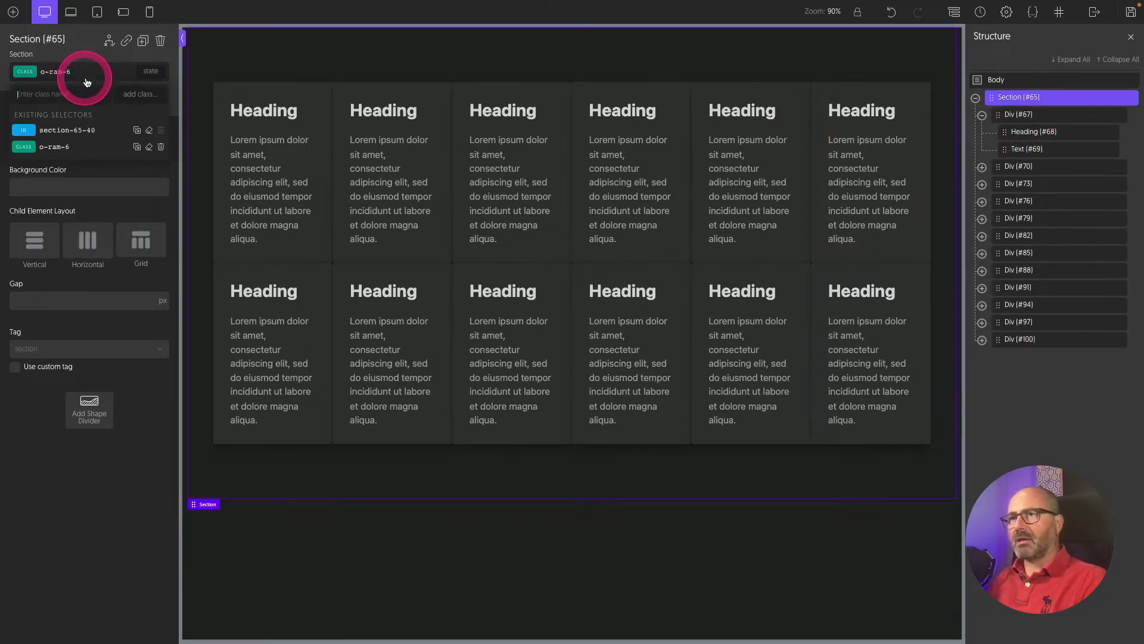
left_click(53, 135)
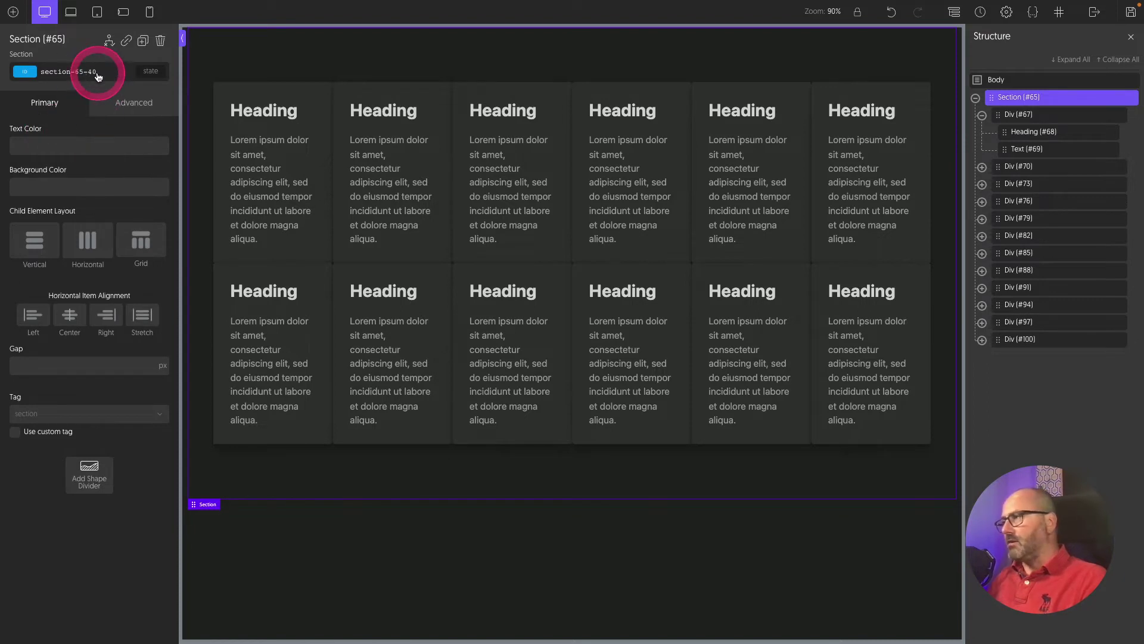
left_click(71, 366)
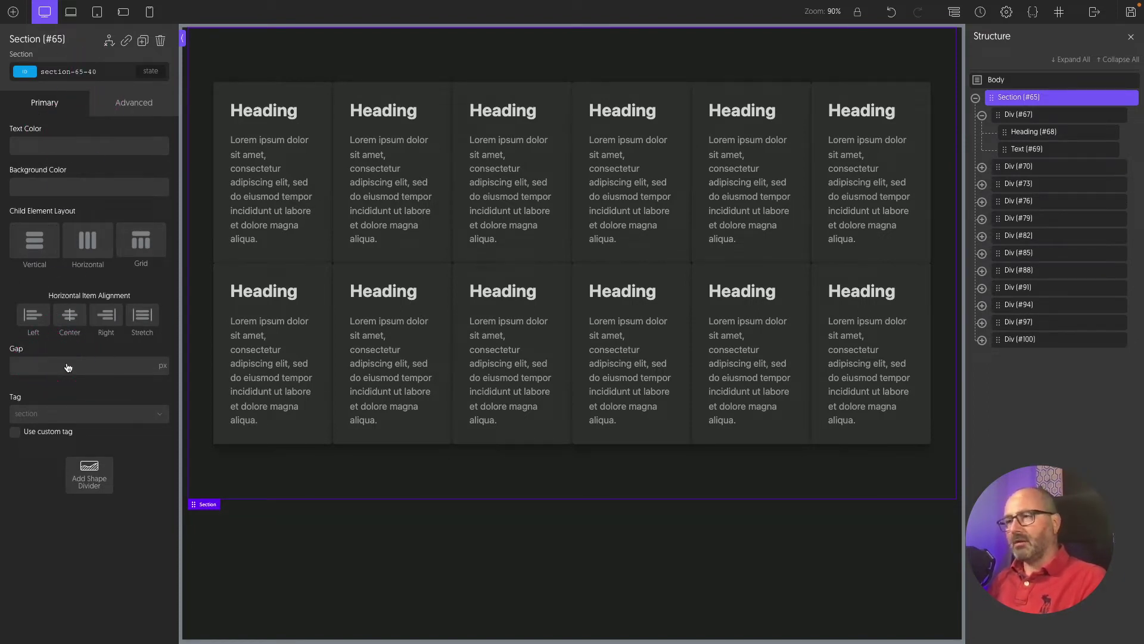
left_click(67, 366)
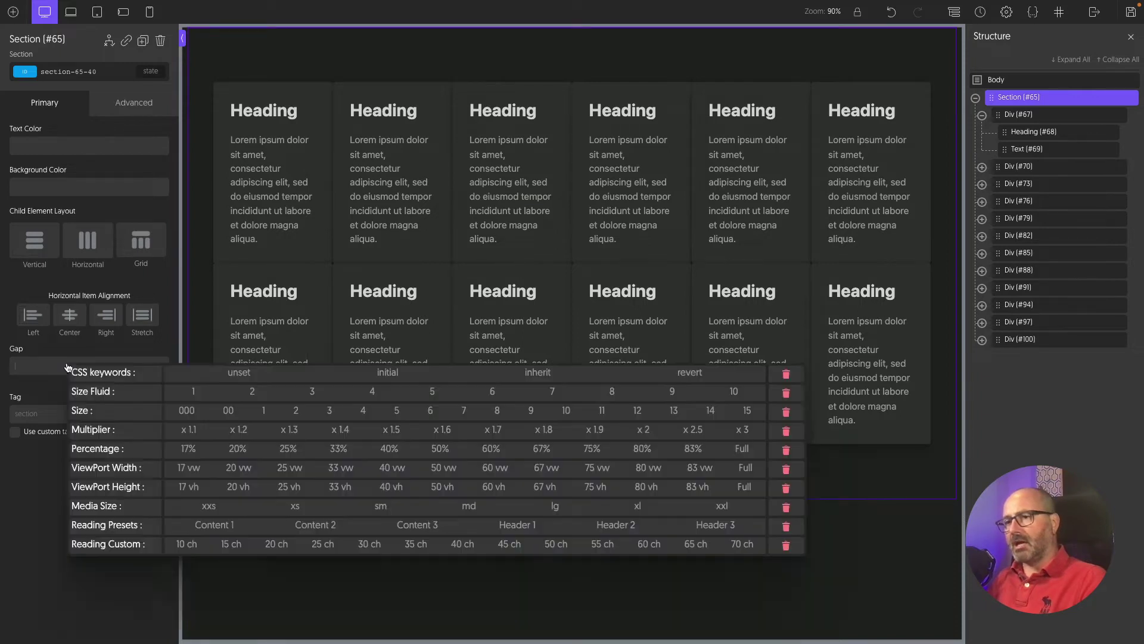
left_click(239, 388)
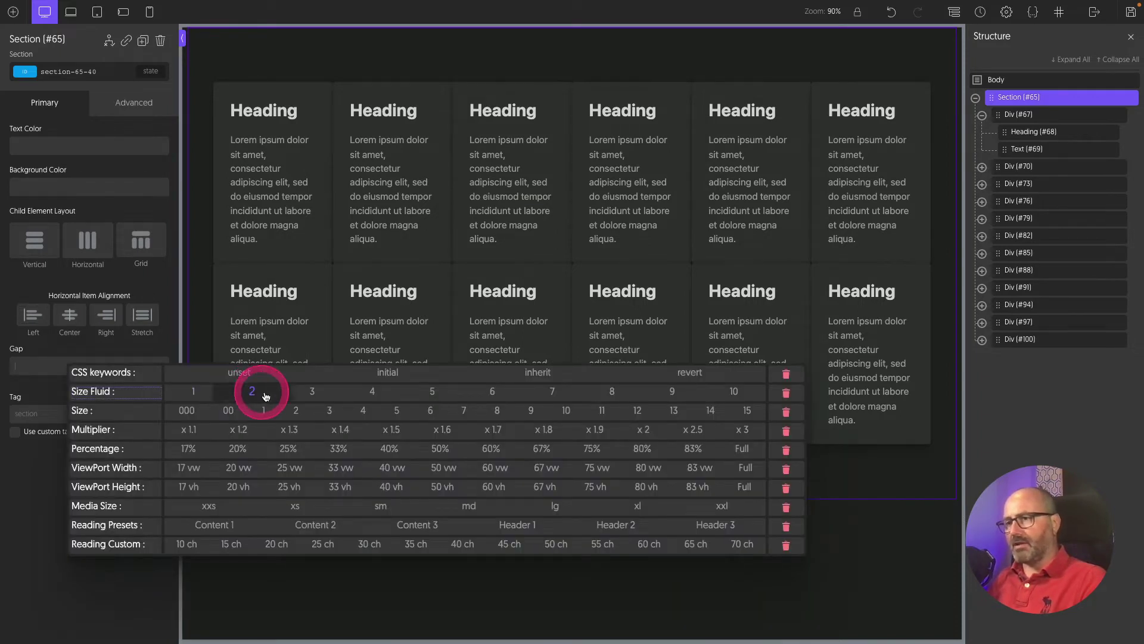
left_click(250, 394)
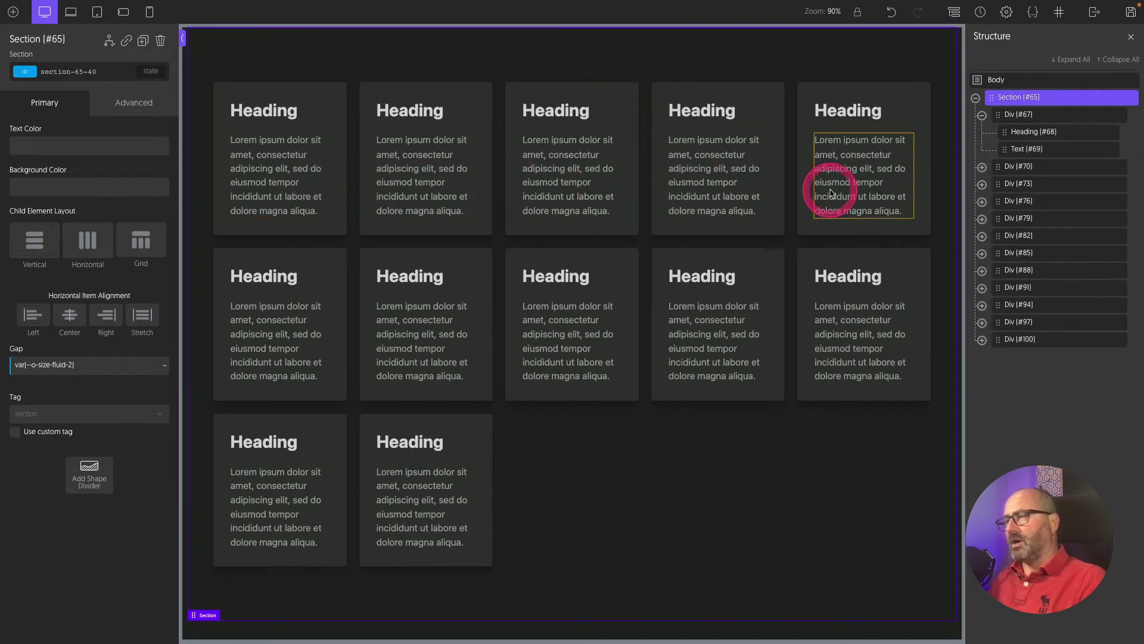
triple_click(99, 365)
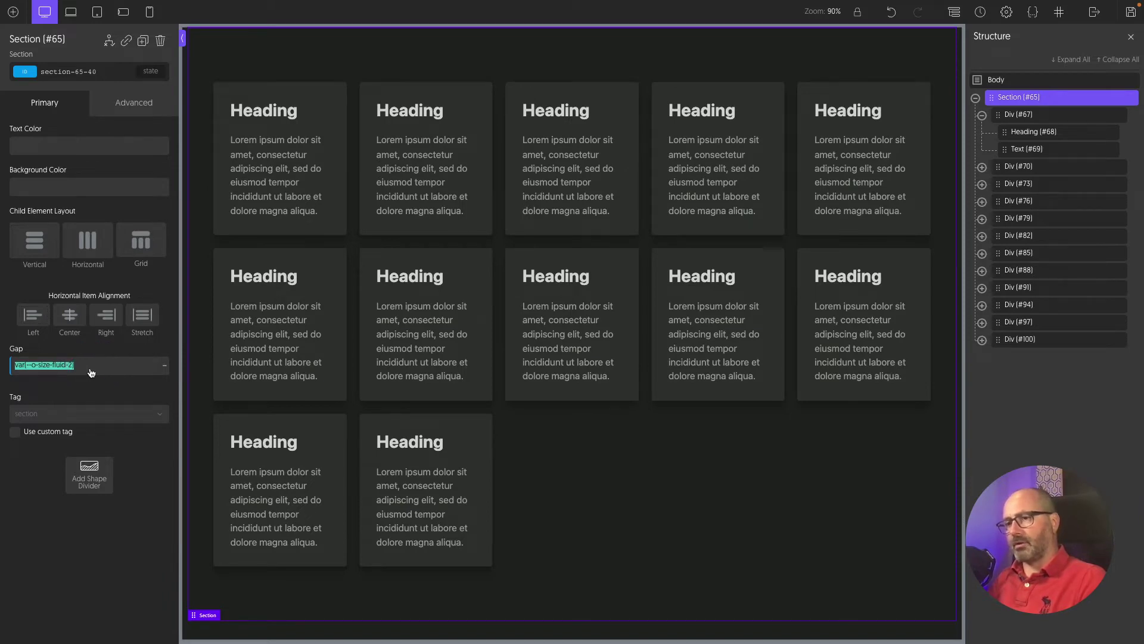
right_click(91, 372)
left_click(820, 379)
left_click(334, 447)
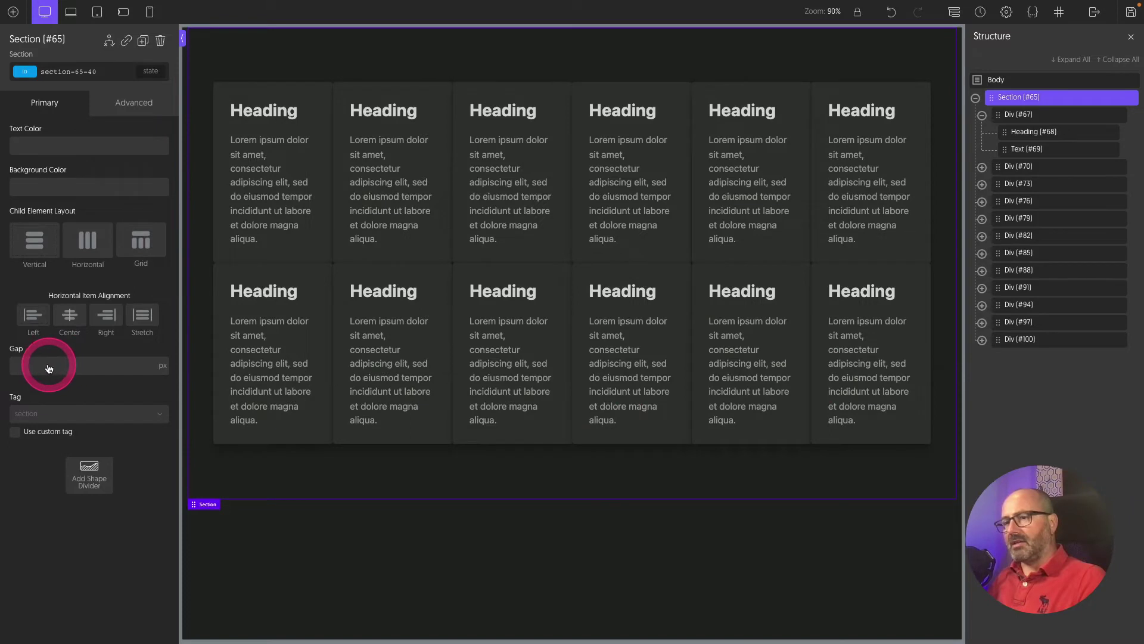
Add o-gap-2 to the section, then switch to editing the o-ram-6 class.
left_click(110, 78)
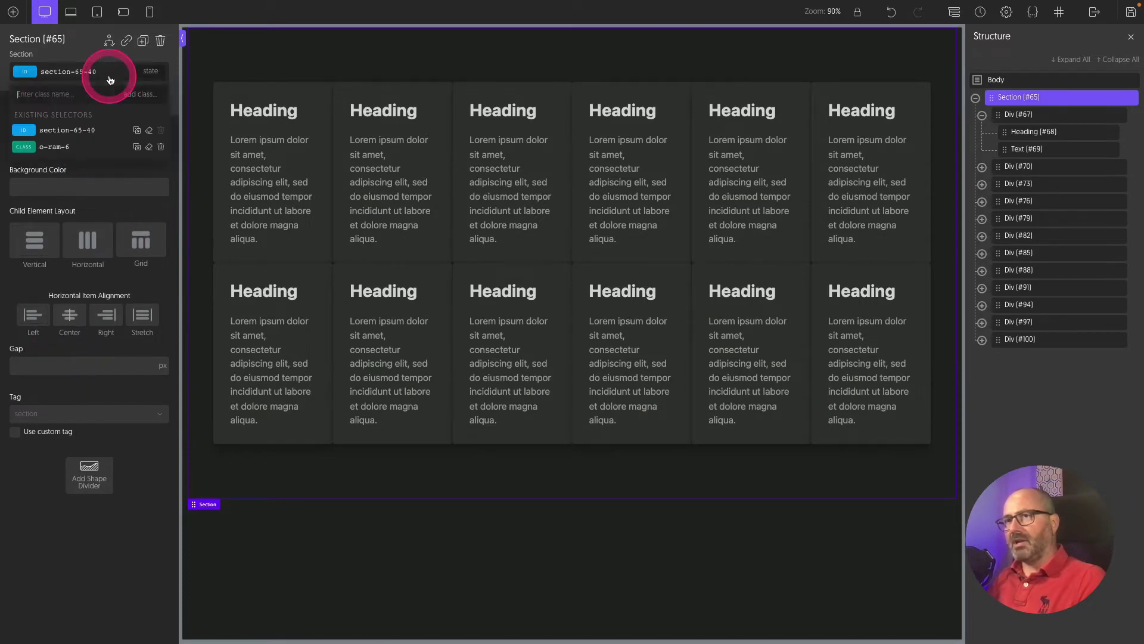
type("o-gap")
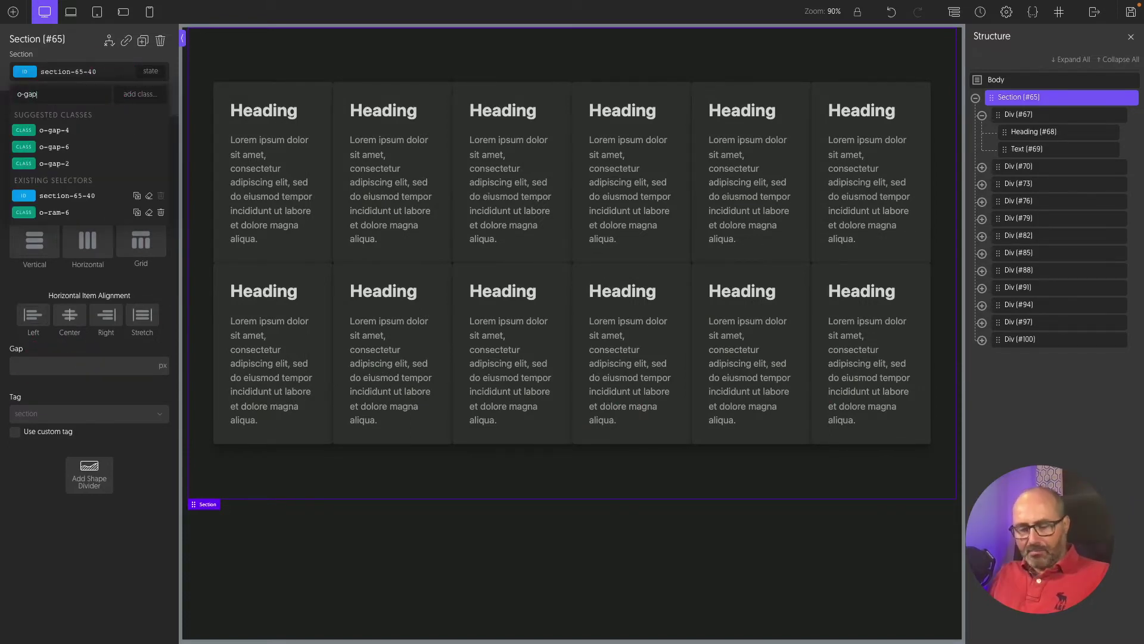
type("-2")
key("Return")
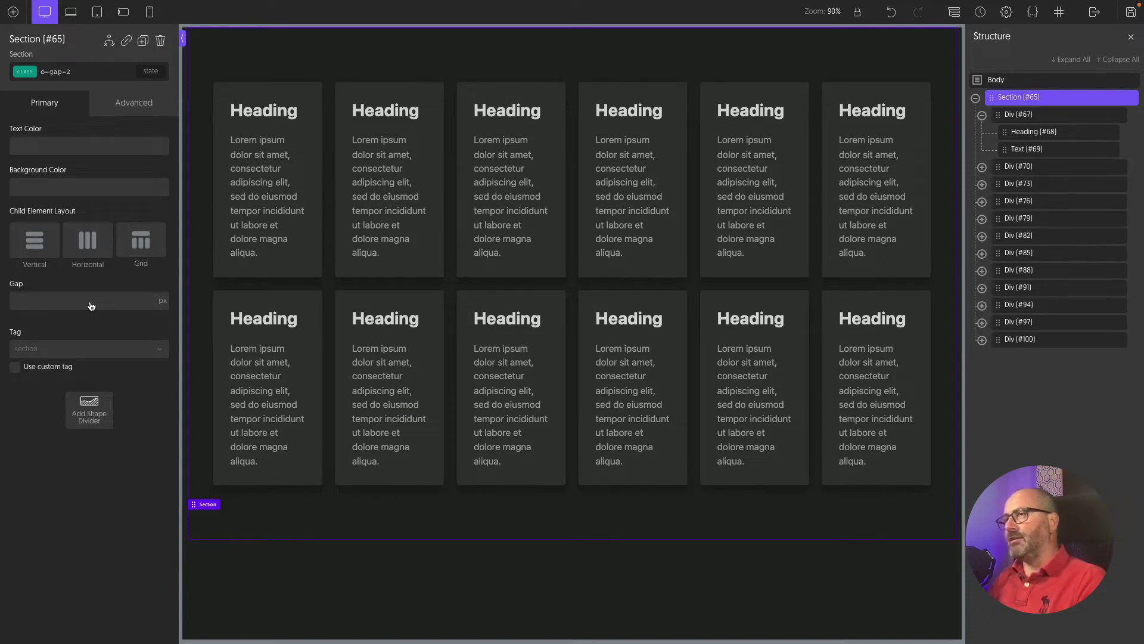
left_click(89, 72)
left_click(83, 177)
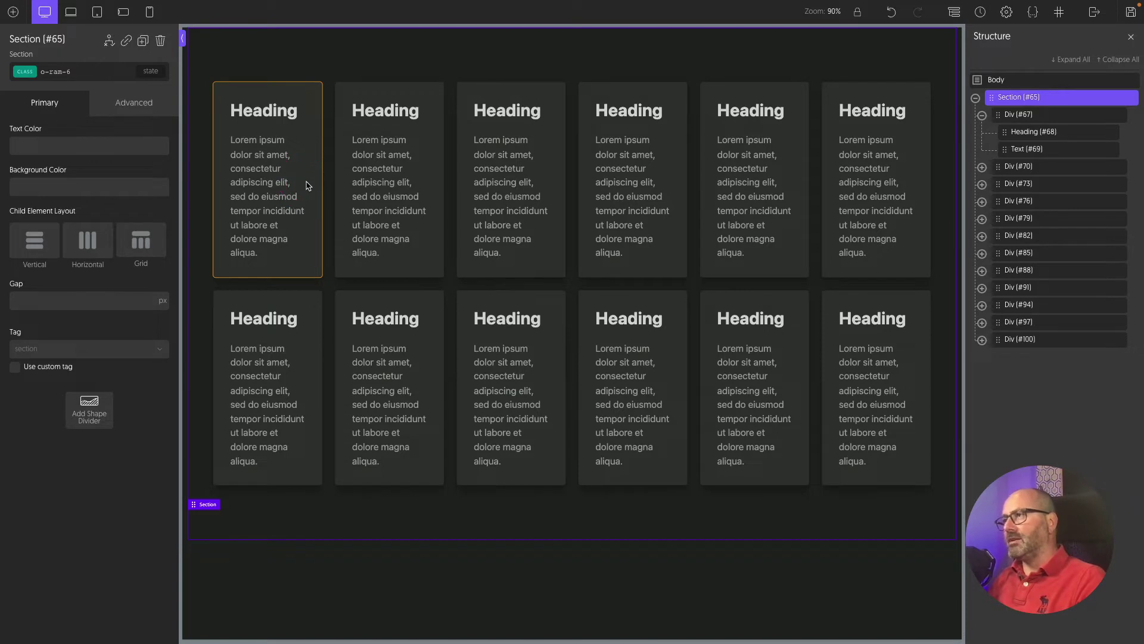
Replace the section's o-gap-2 class with o-gap-5.
left_click(95, 72)
left_click(162, 196)
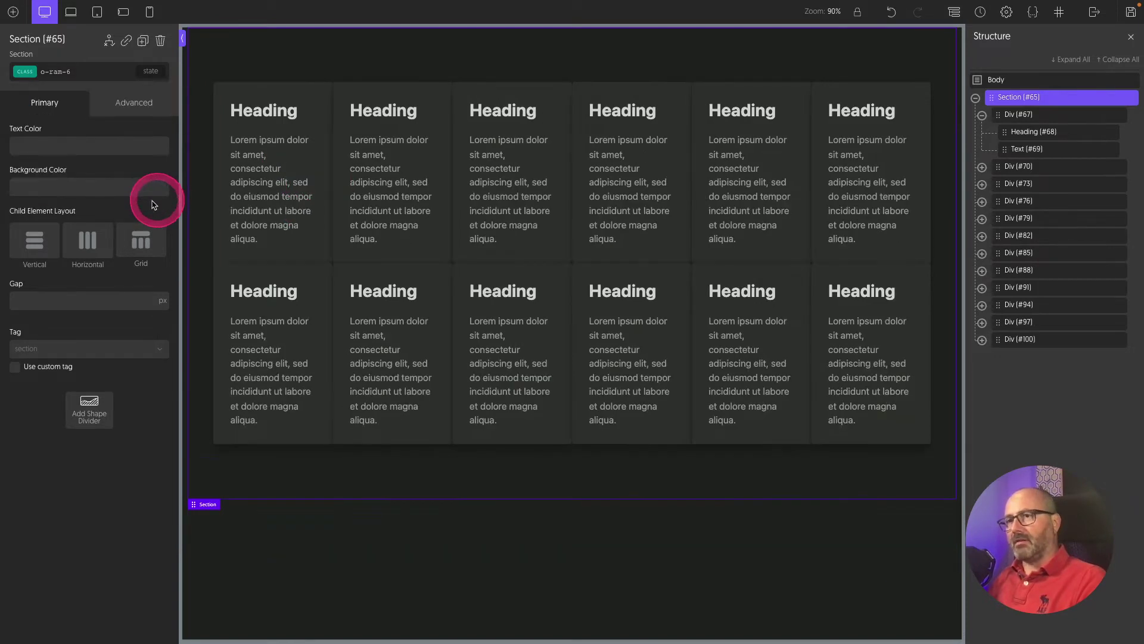
left_click(110, 74)
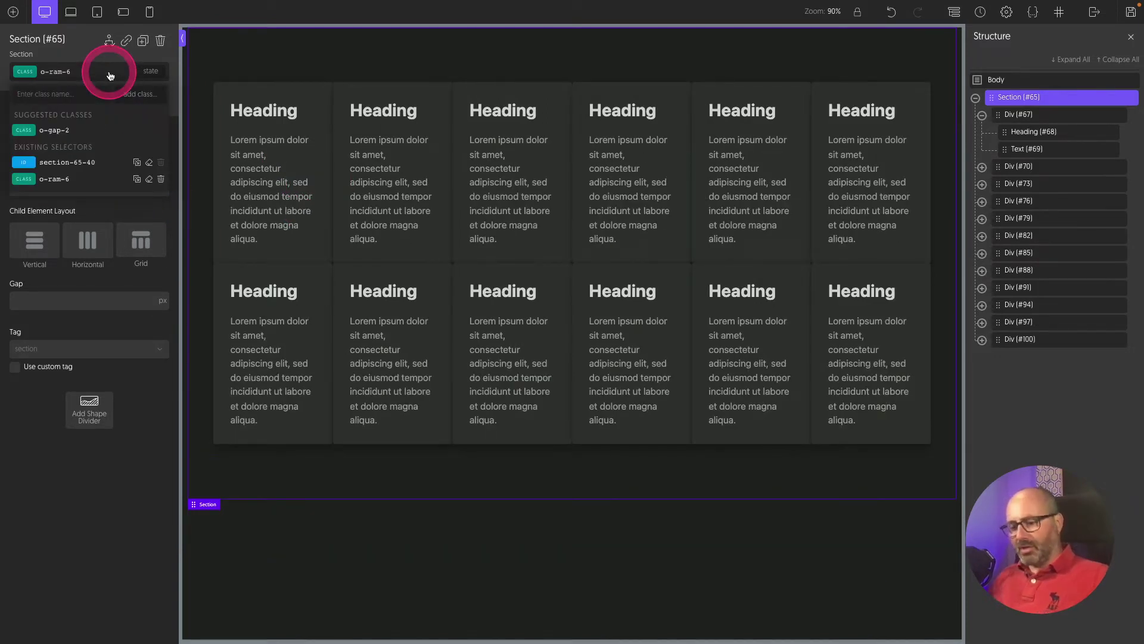
type("o-gap")
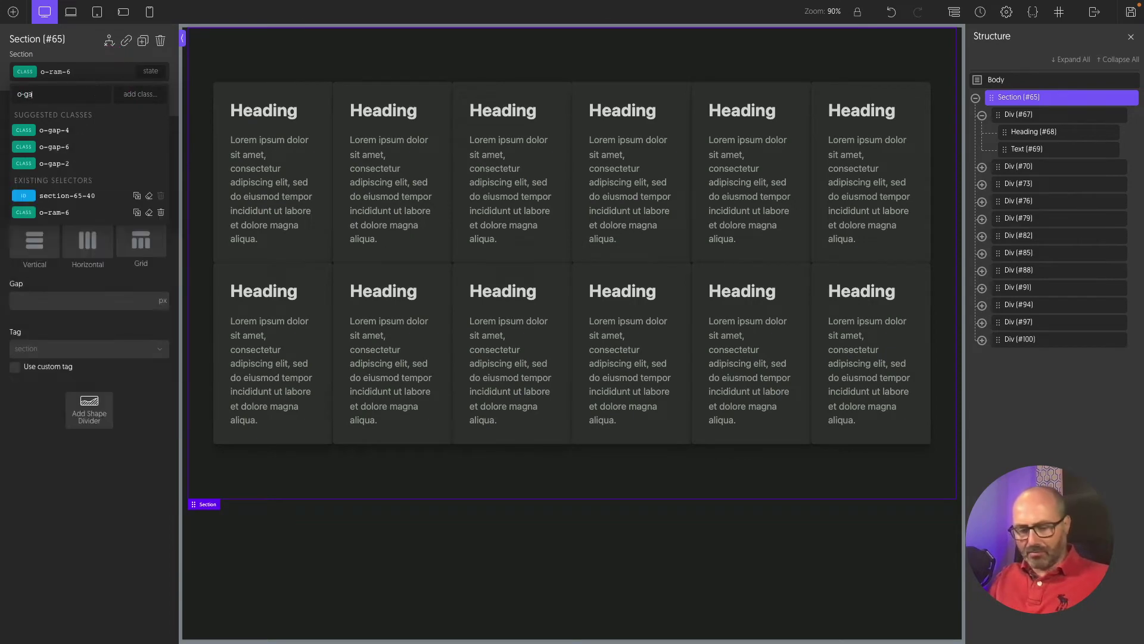
type("5")
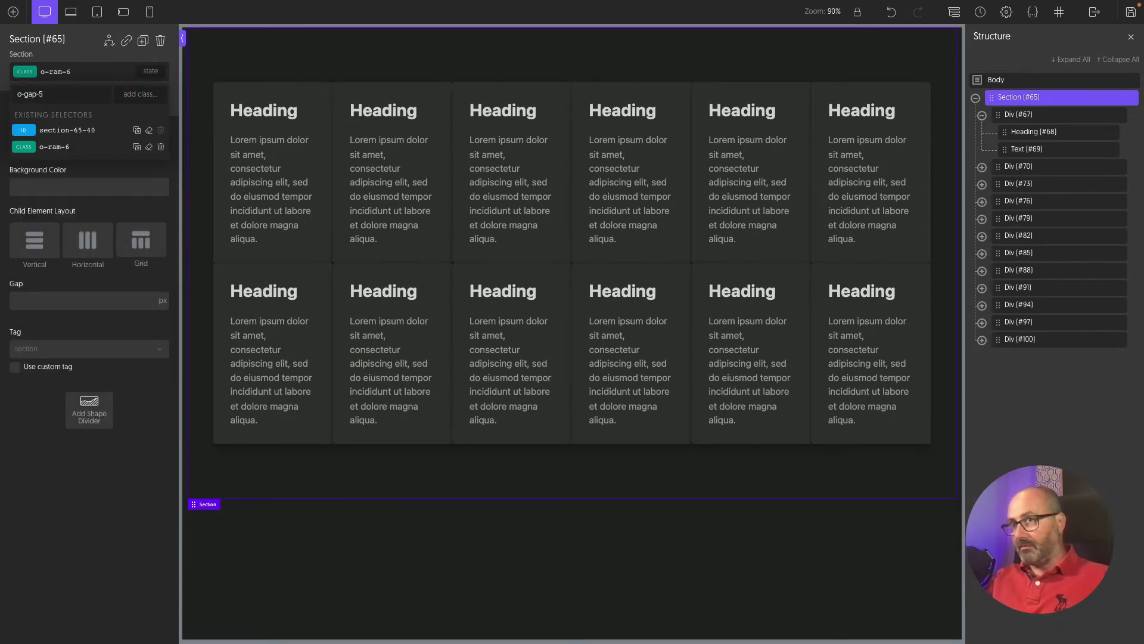
key("Return")
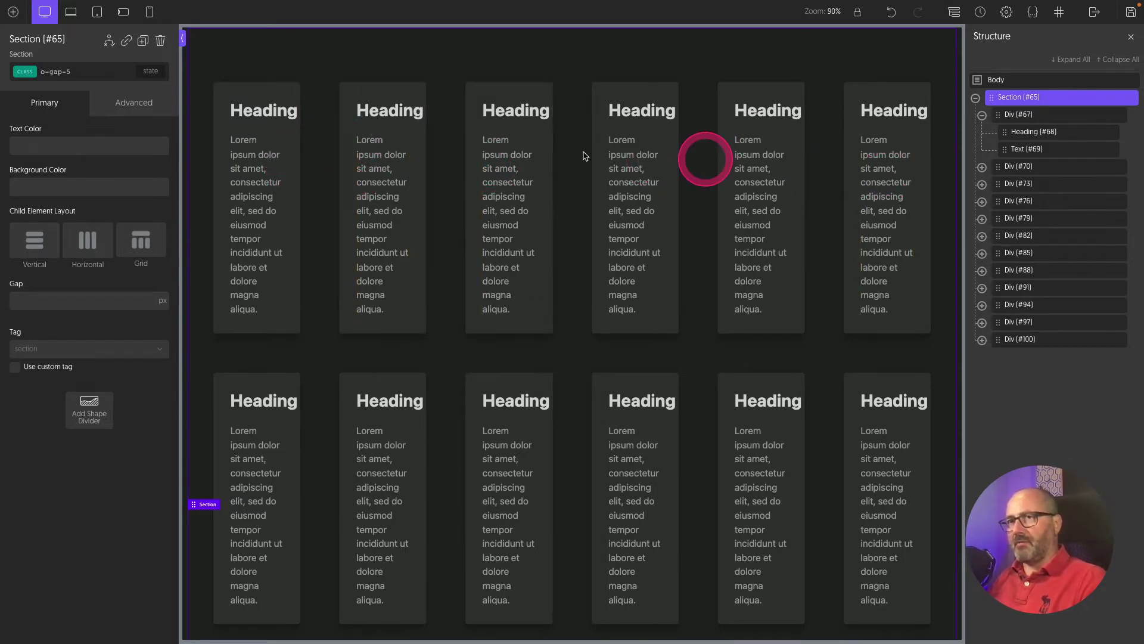
Swap o-gap-5 back to o-gap-2 and save the page.
left_click(89, 70)
left_click(160, 162)
left_click(97, 72)
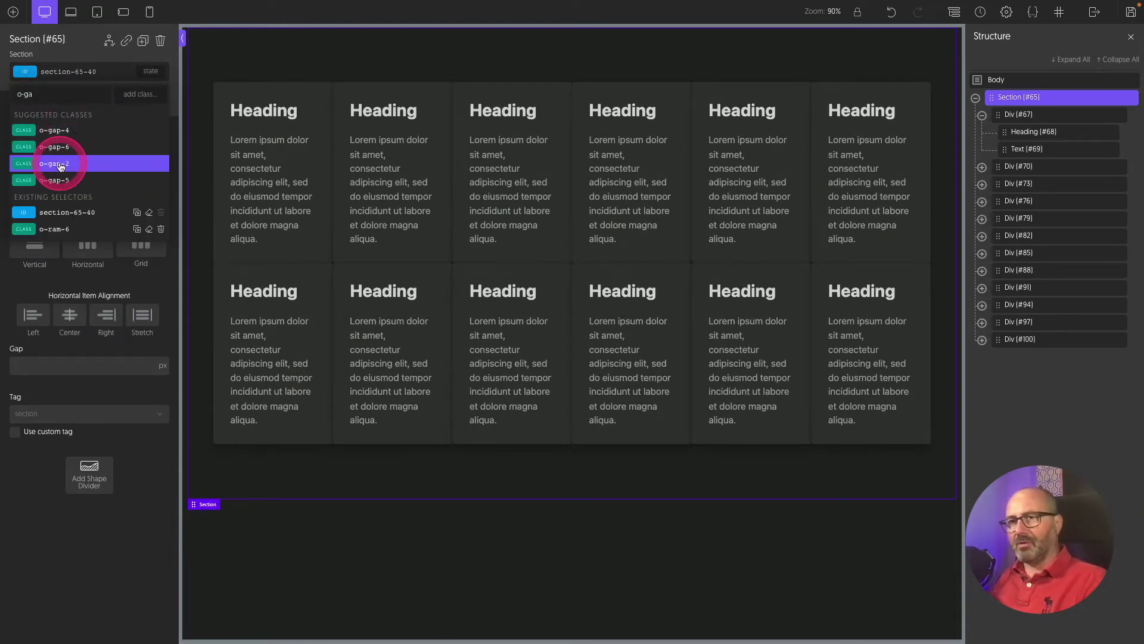
left_click(66, 150)
left_click(1131, 13)
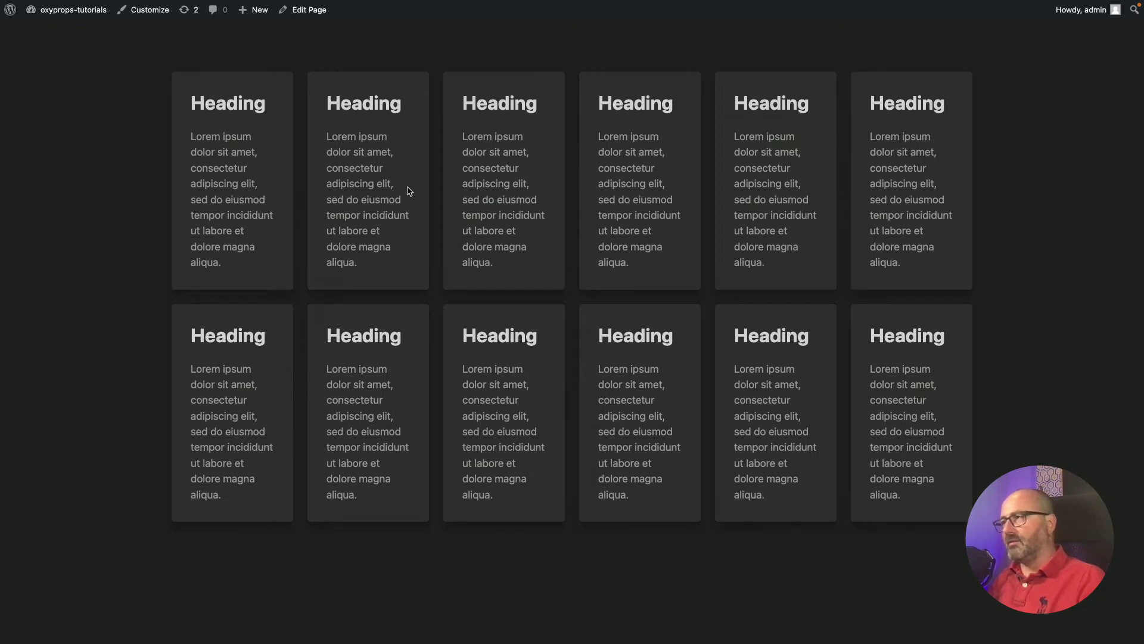
right_click(1032, 147)
left_click(971, 361)
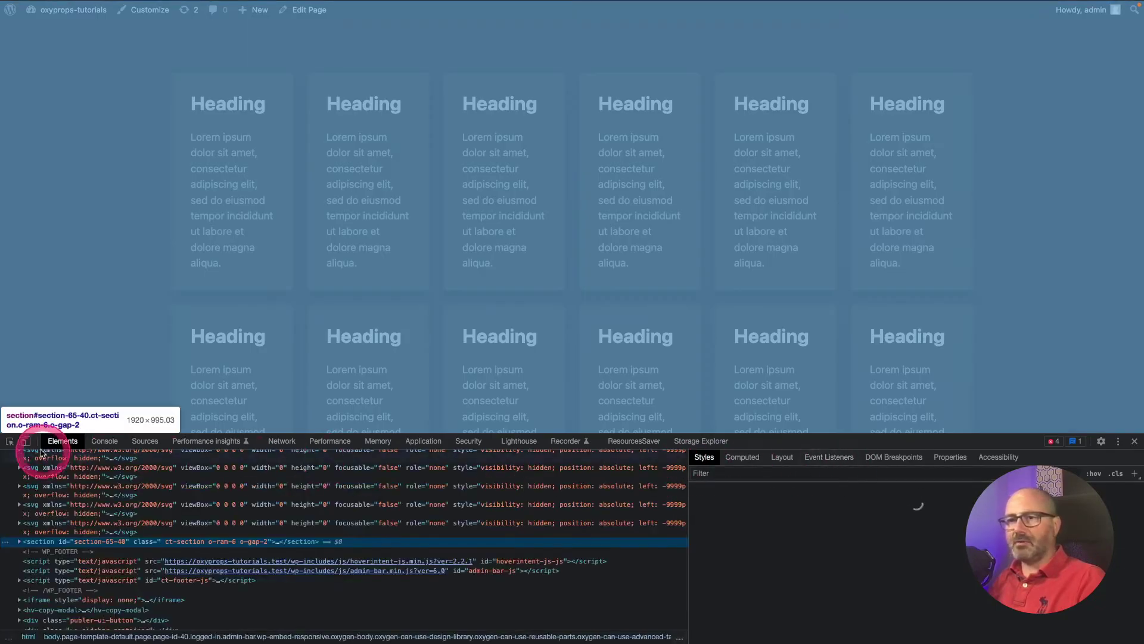
left_click(26, 441)
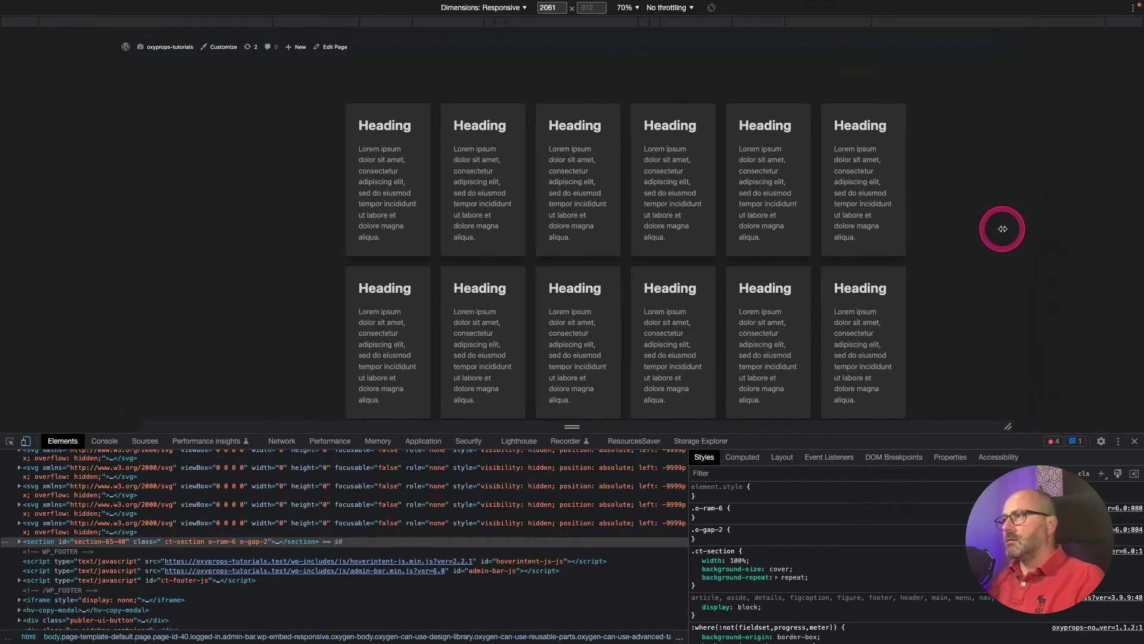
left_click_drag(1003, 229, 843, 230)
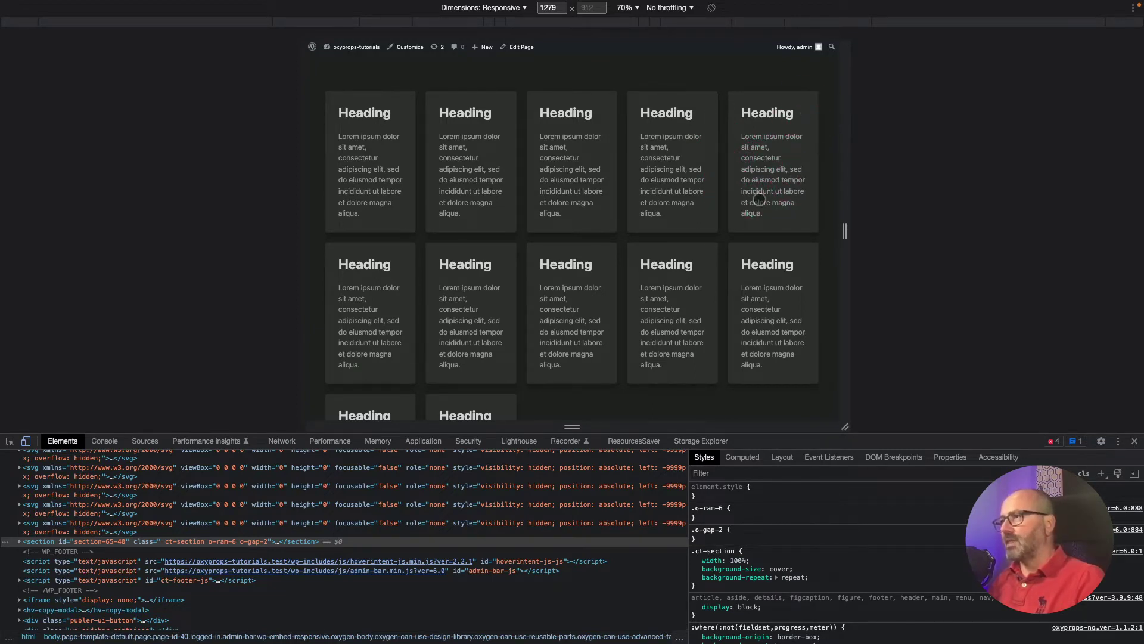
left_click_drag(845, 231, 1124, 220)
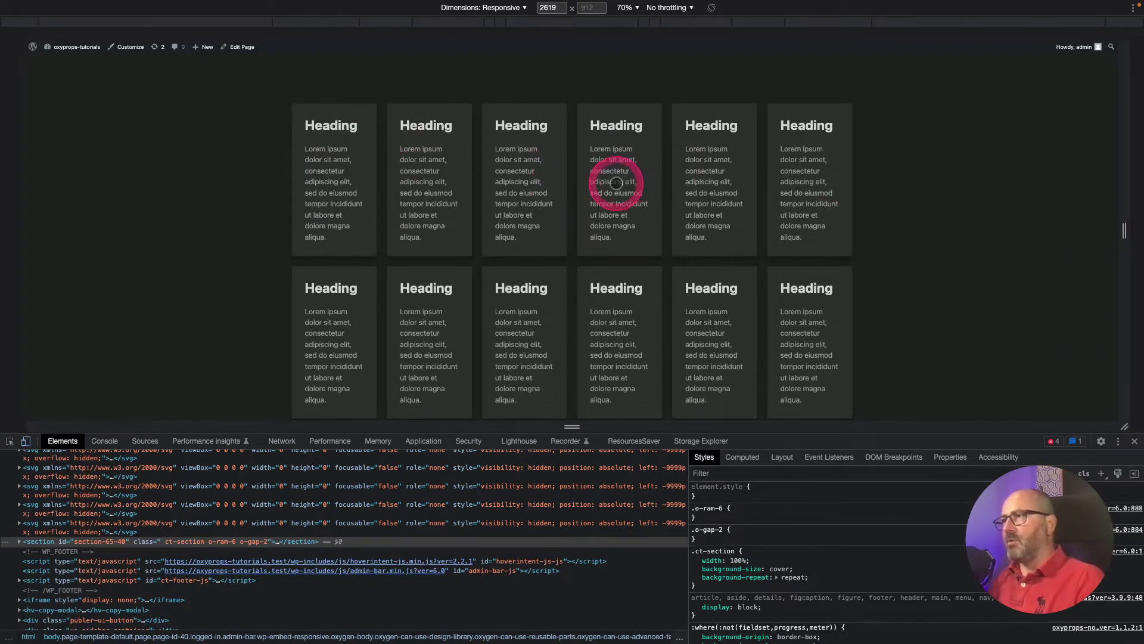
scroll(616, 184, "down", 1)
scroll(616, 184, "up", 1)
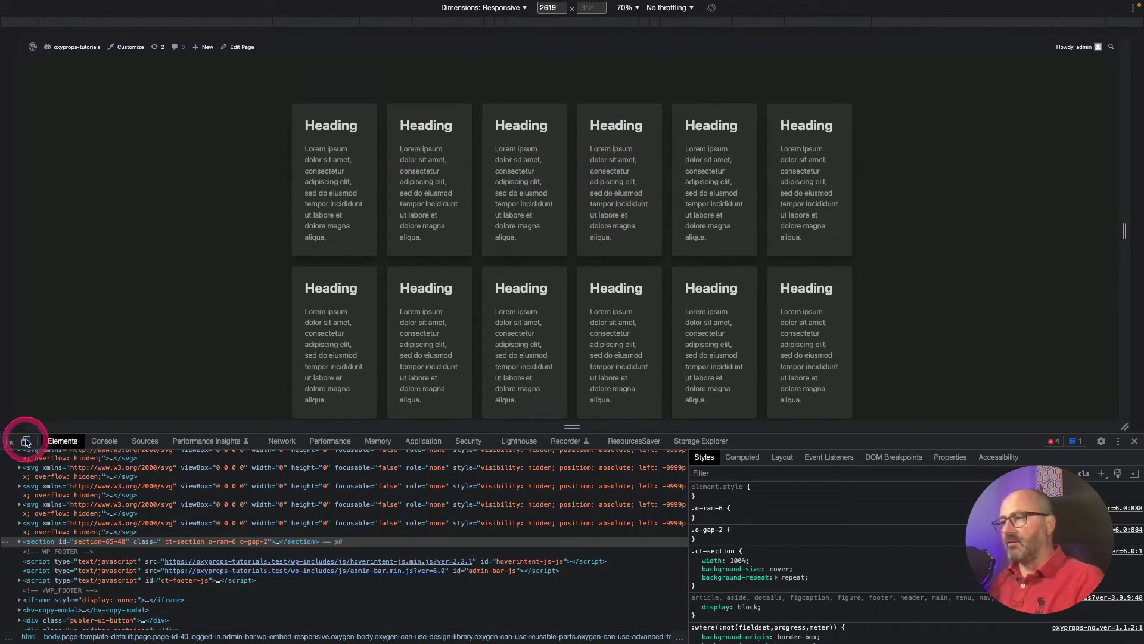
left_click(25, 441)
left_click(1135, 441)
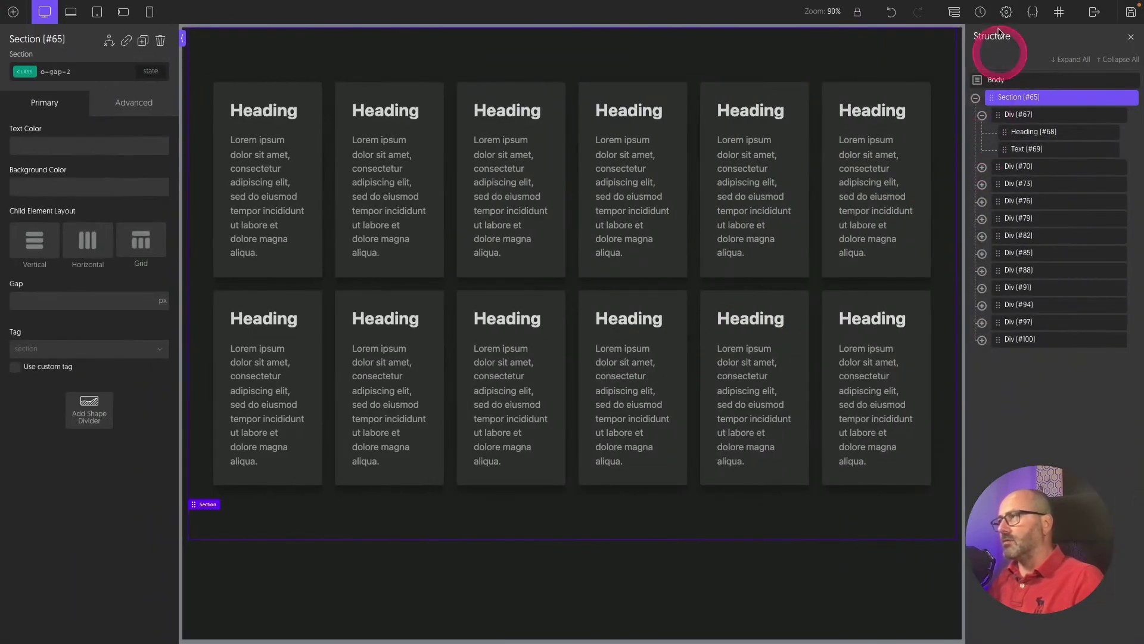
Set the global Page Width to 1280 px, save, and view the front end.
left_click(1006, 12)
left_click(1022, 102)
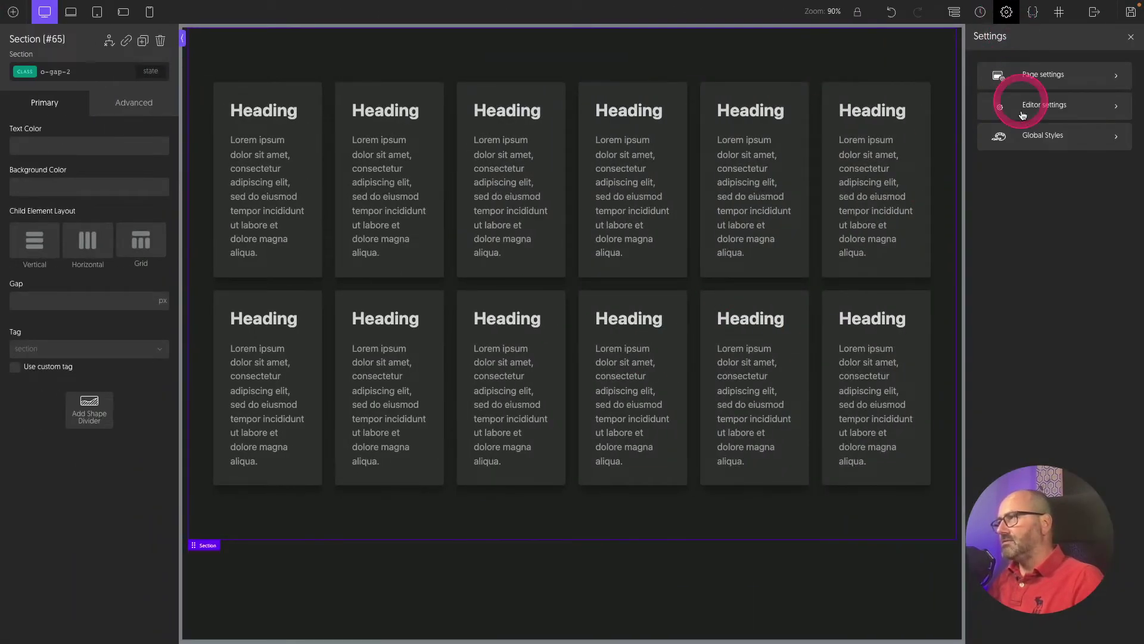
left_click(1052, 258)
double_click(1009, 109)
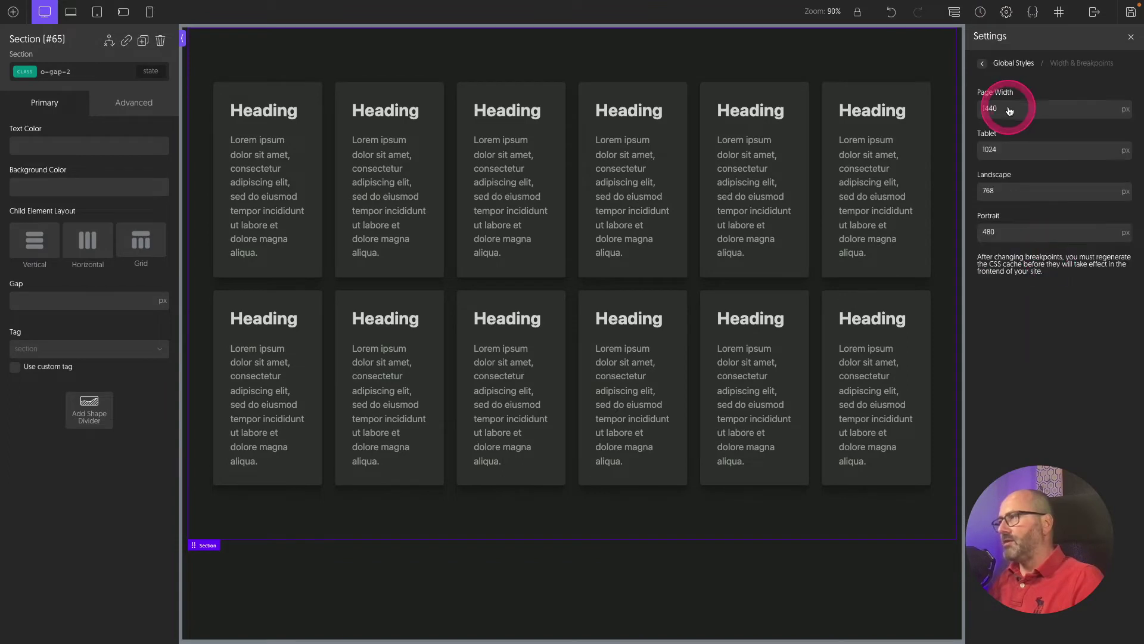
type("1")
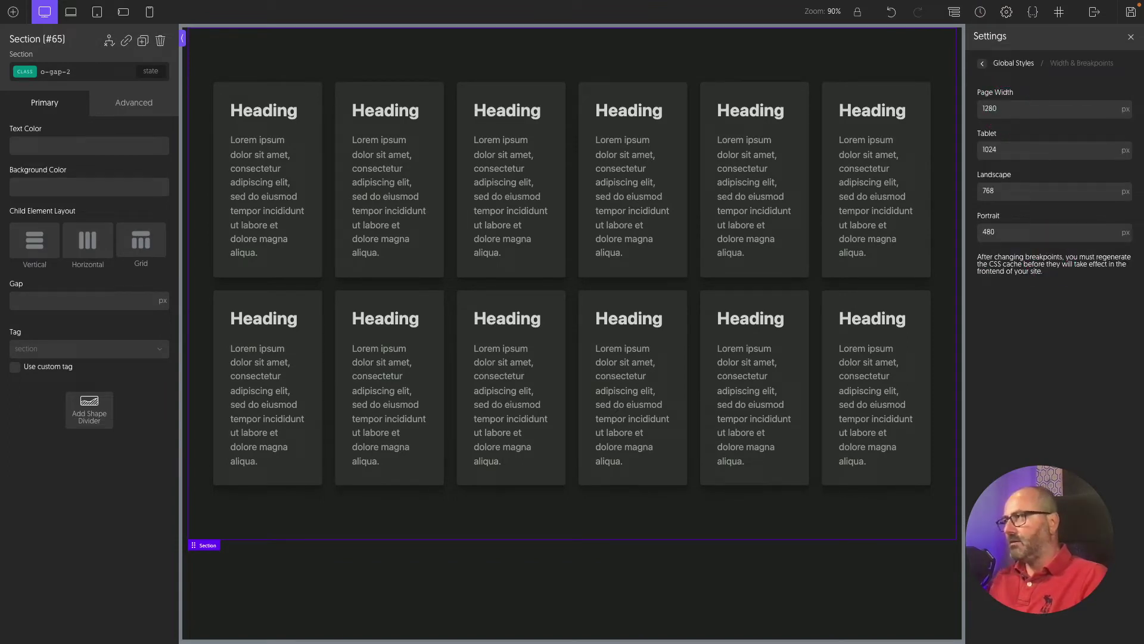
left_click(1130, 12)
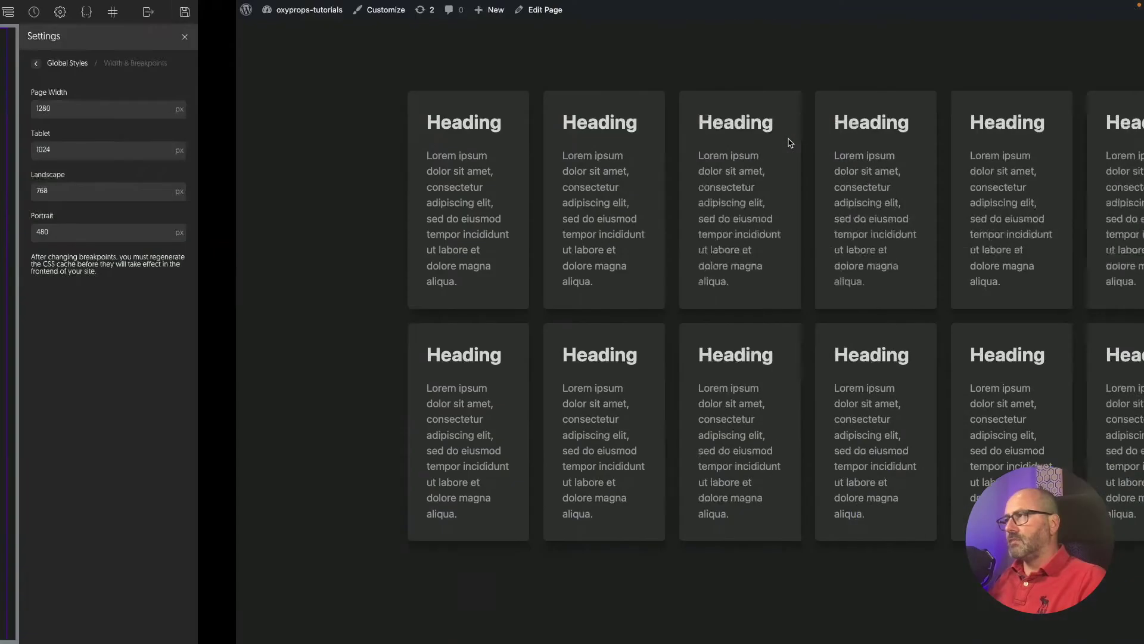
left_click(790, 143)
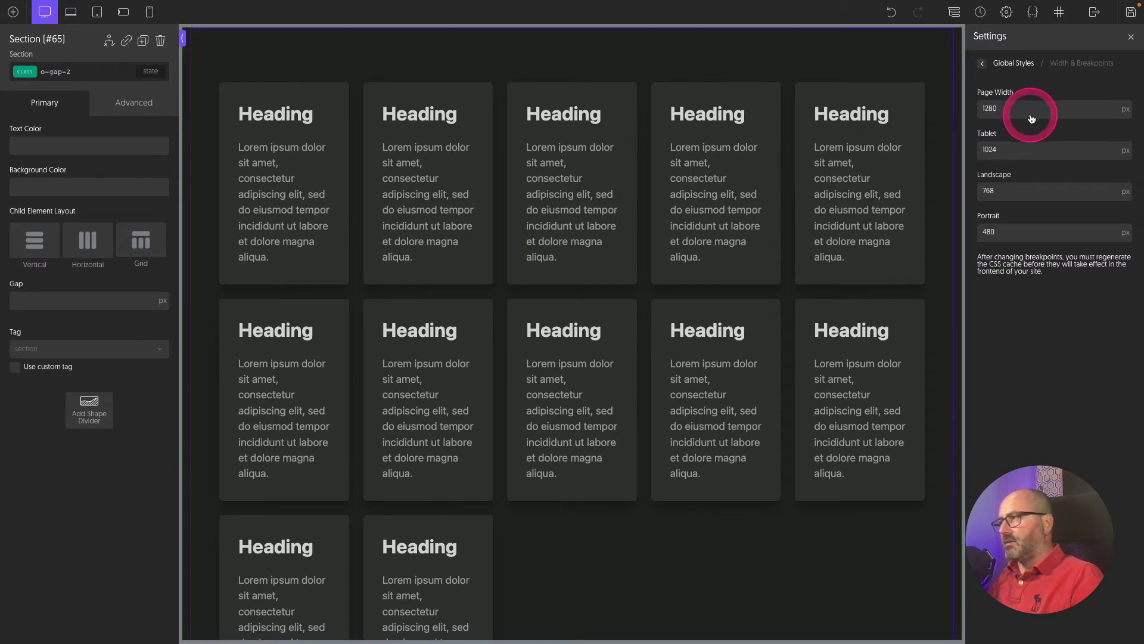
Restore the Page Width to 1440 px and save.
double_click(1031, 114)
type("144")
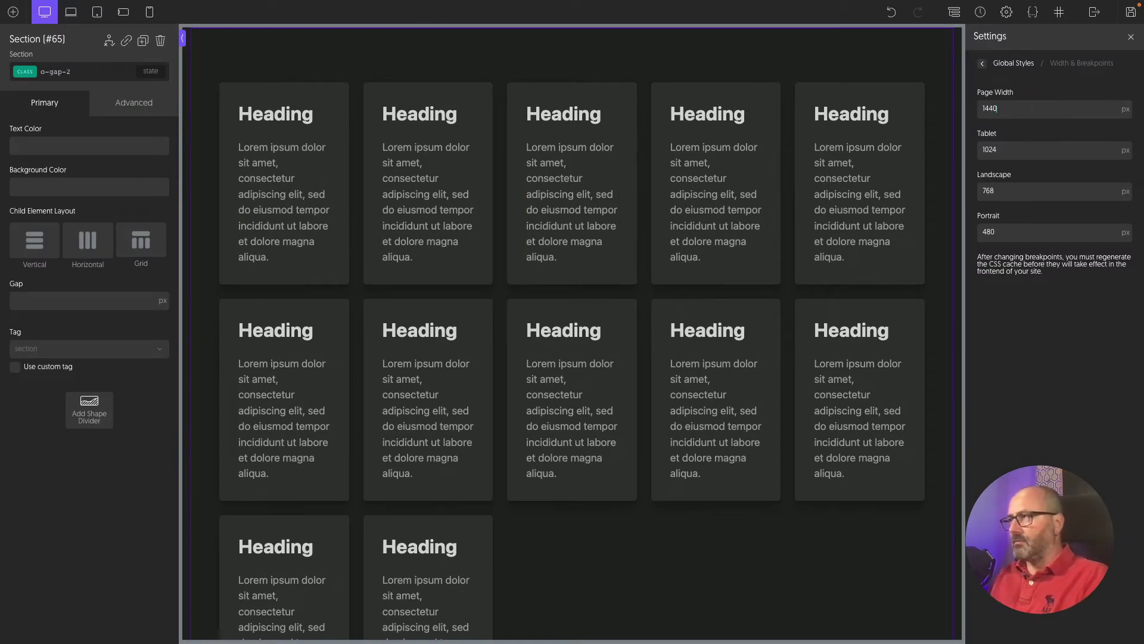
left_click(1031, 113)
left_click(1130, 12)
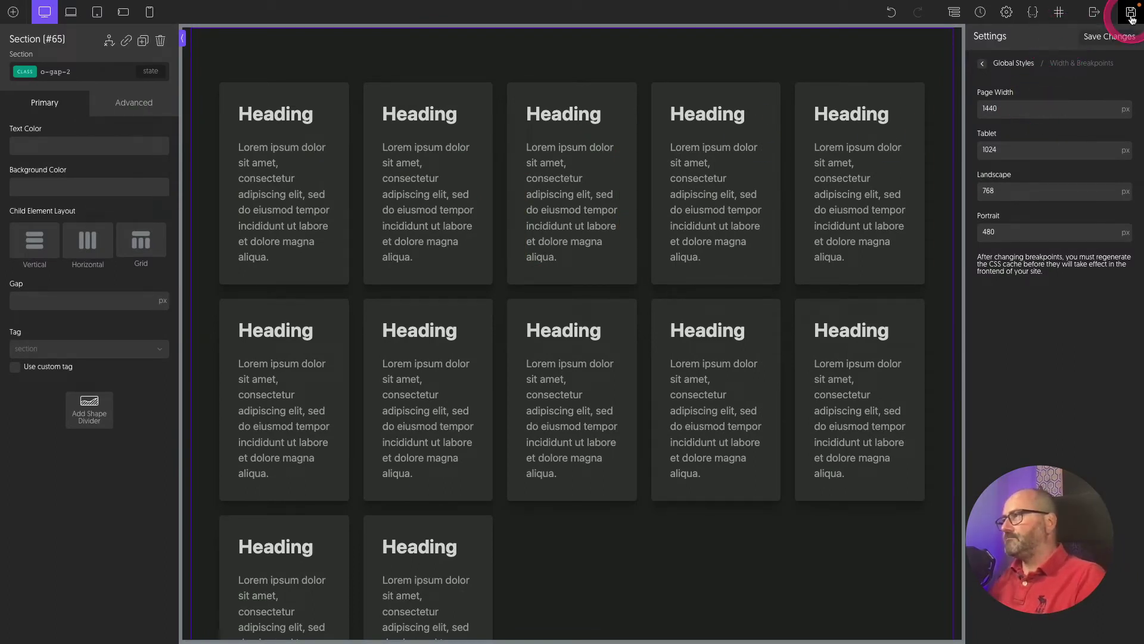
left_click(954, 148)
left_click(89, 71)
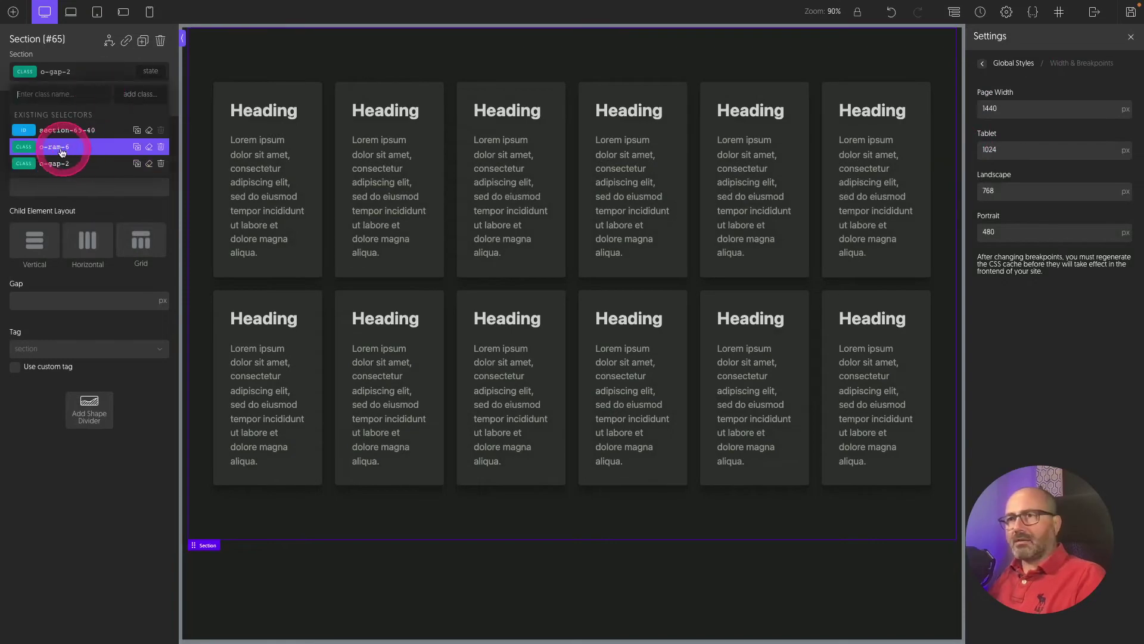
Remove o-ram-6 from the section, apply o-ram-4, and save.
left_click(161, 146)
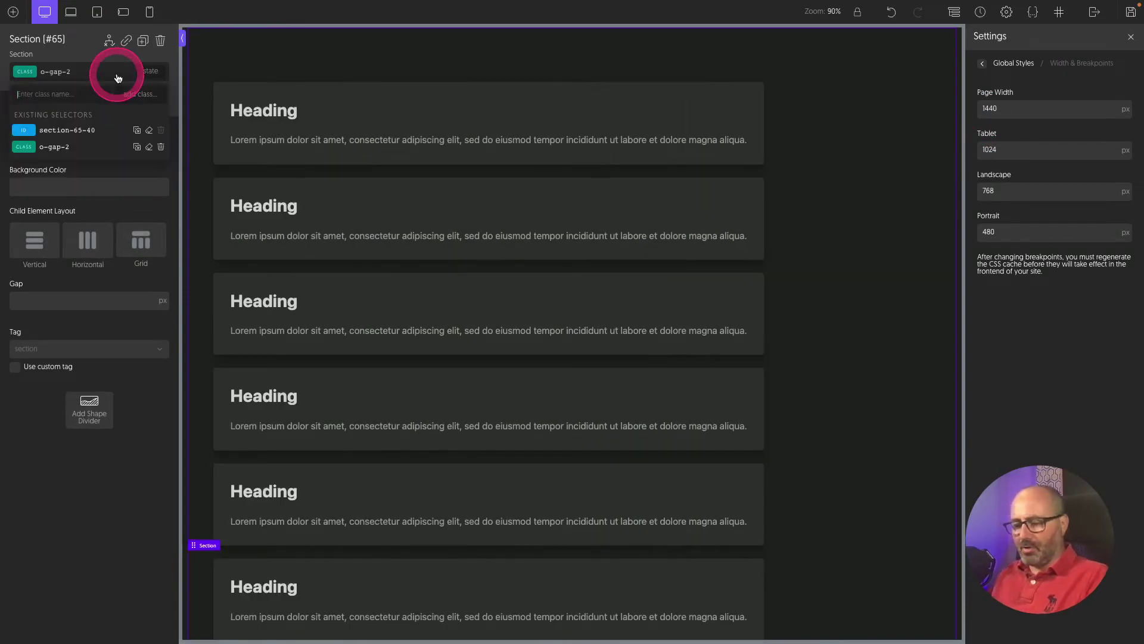
type("o-ram")
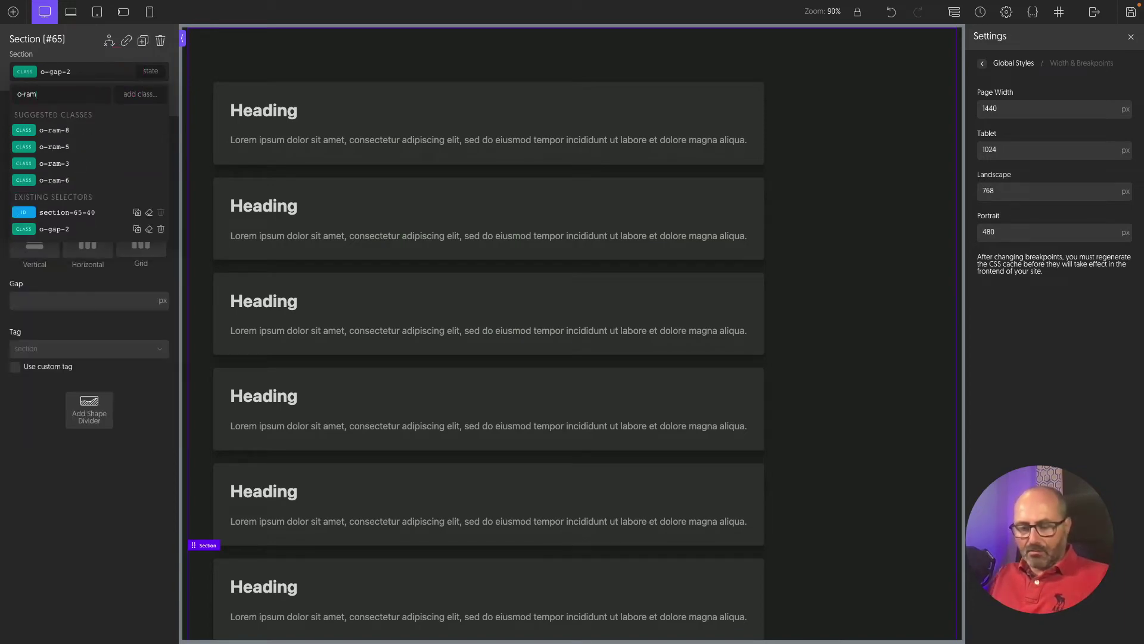
type("-4")
key("Return")
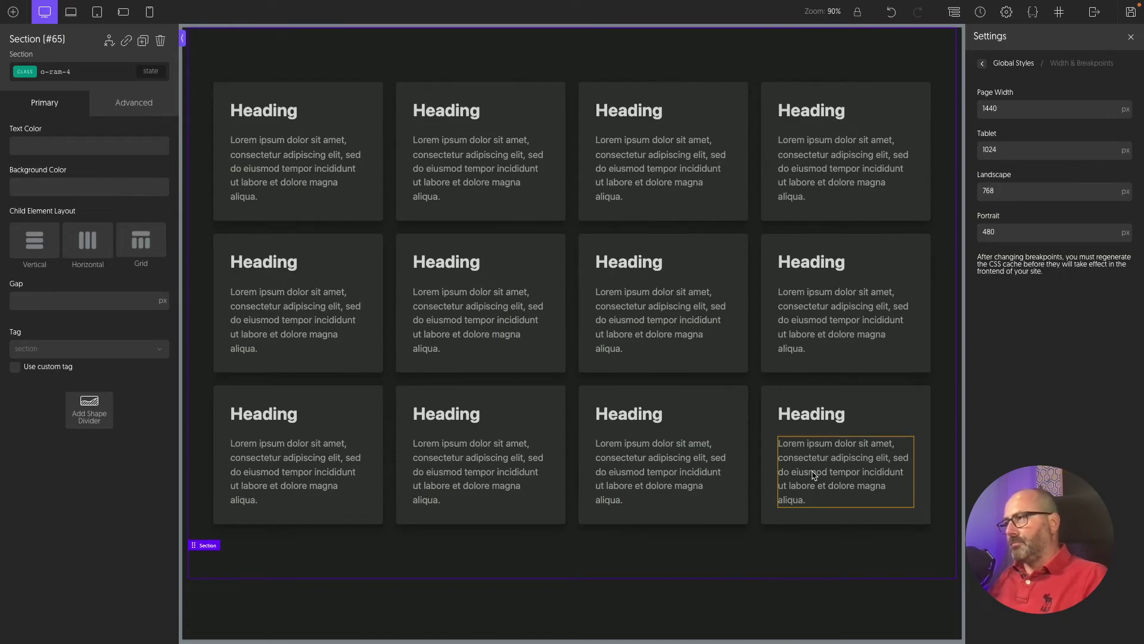
left_click(873, 310)
key("ctrl+Right")
Reload the front-end tab to see the four-column grid, then return to the builder.
left_click(873, 317)
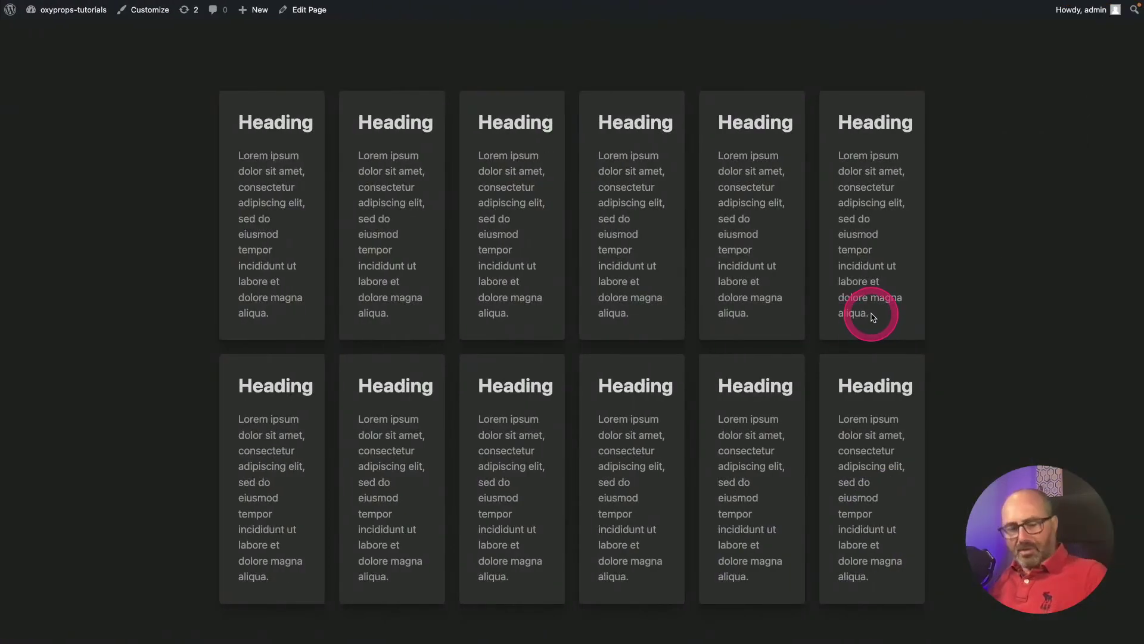
key("ctrl+r")
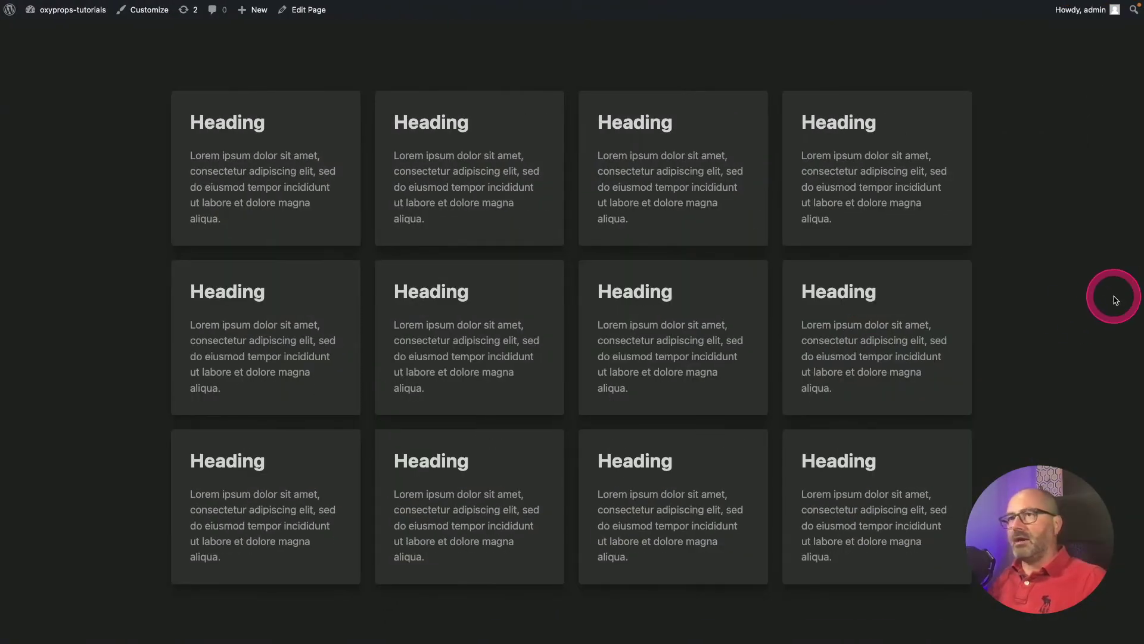
left_click(838, 296)
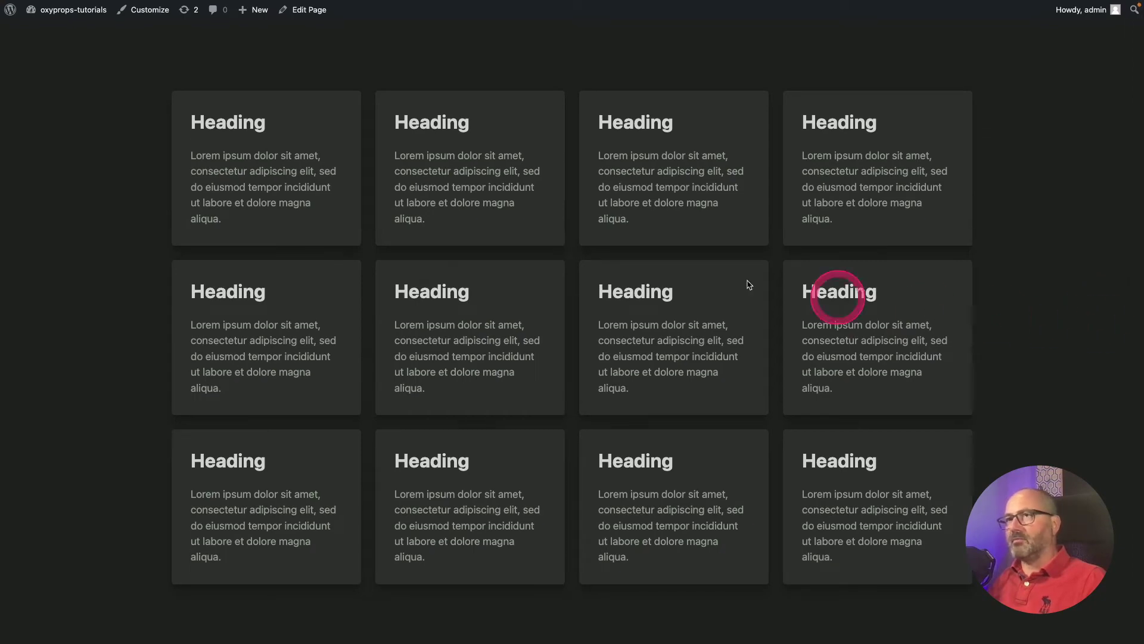
key("ctrl+Left")
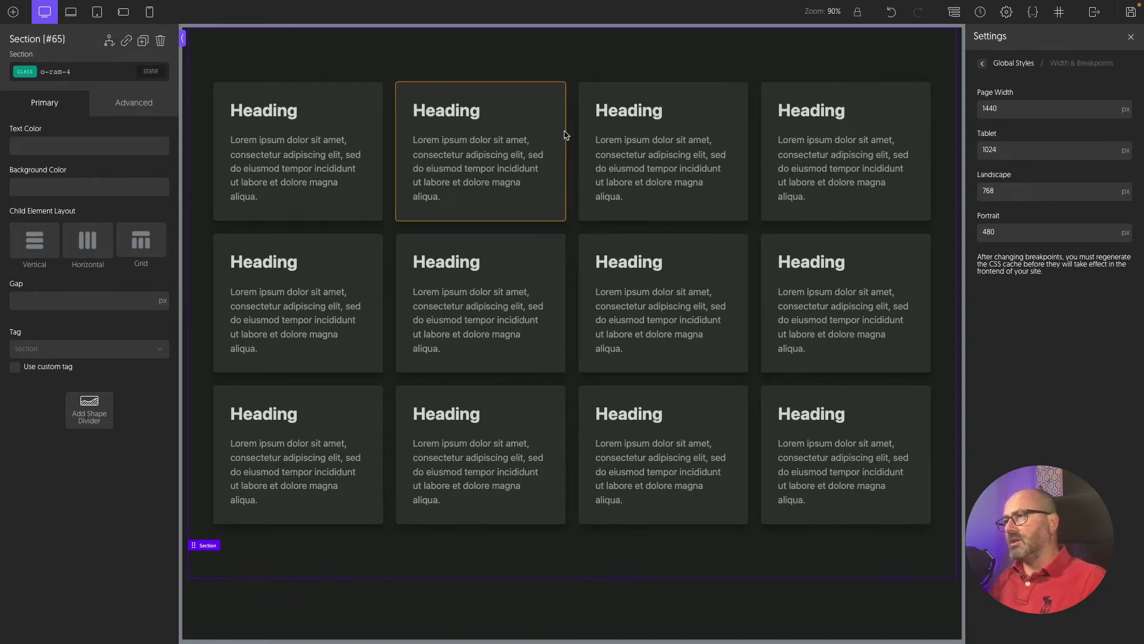
Delete the old card section and place a new Section on the page.
left_click(954, 12)
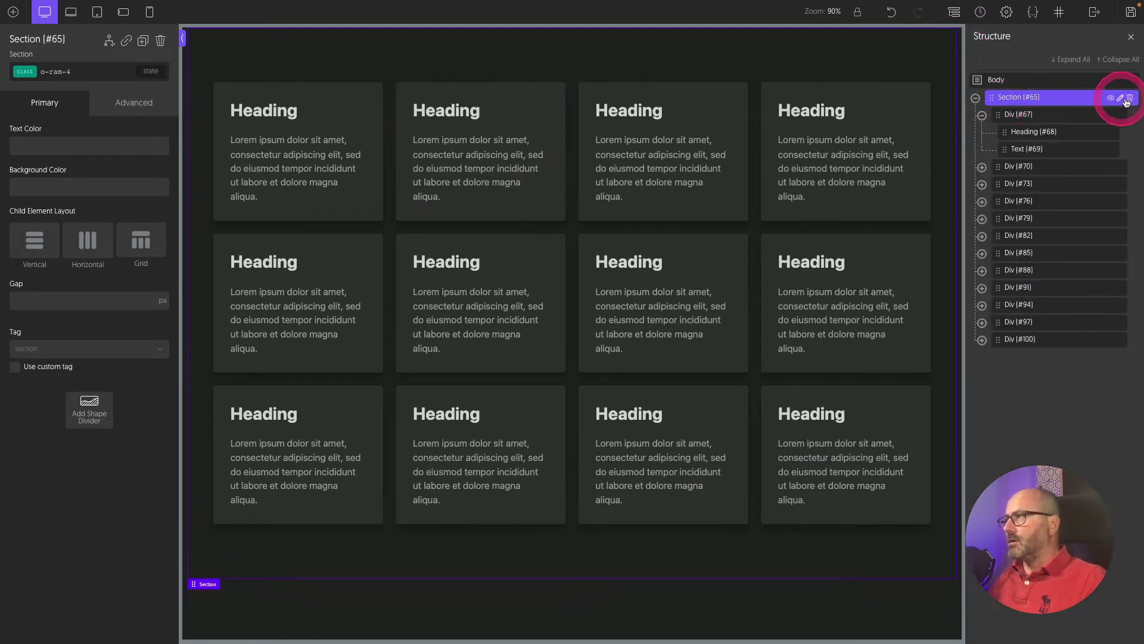
left_click(1118, 97)
left_click(13, 12)
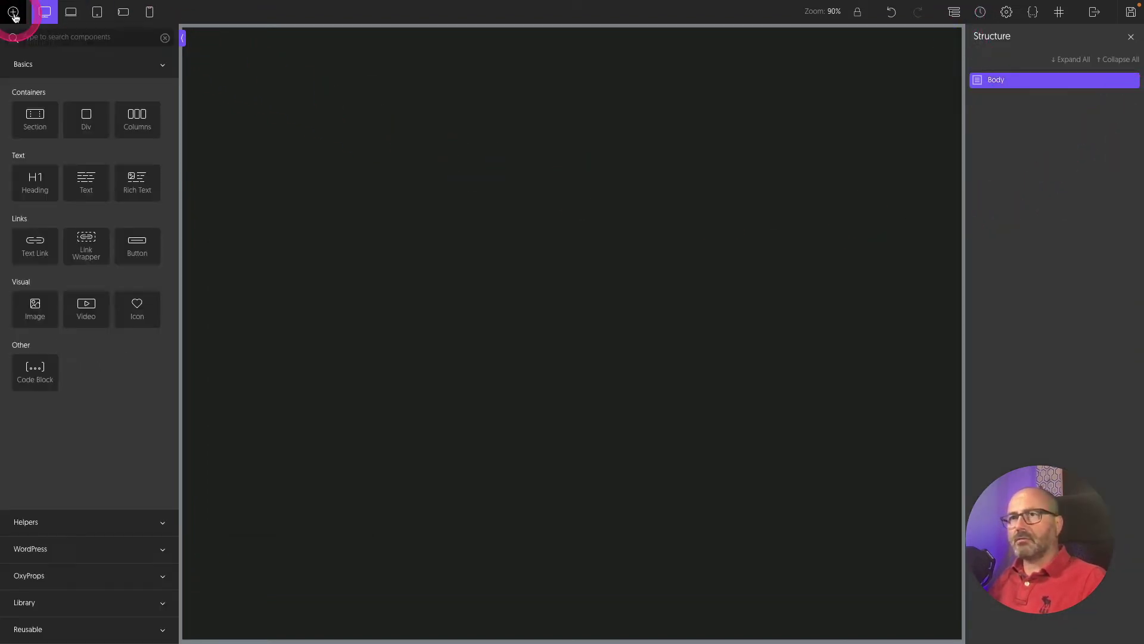
left_click_drag(36, 113, 991, 100)
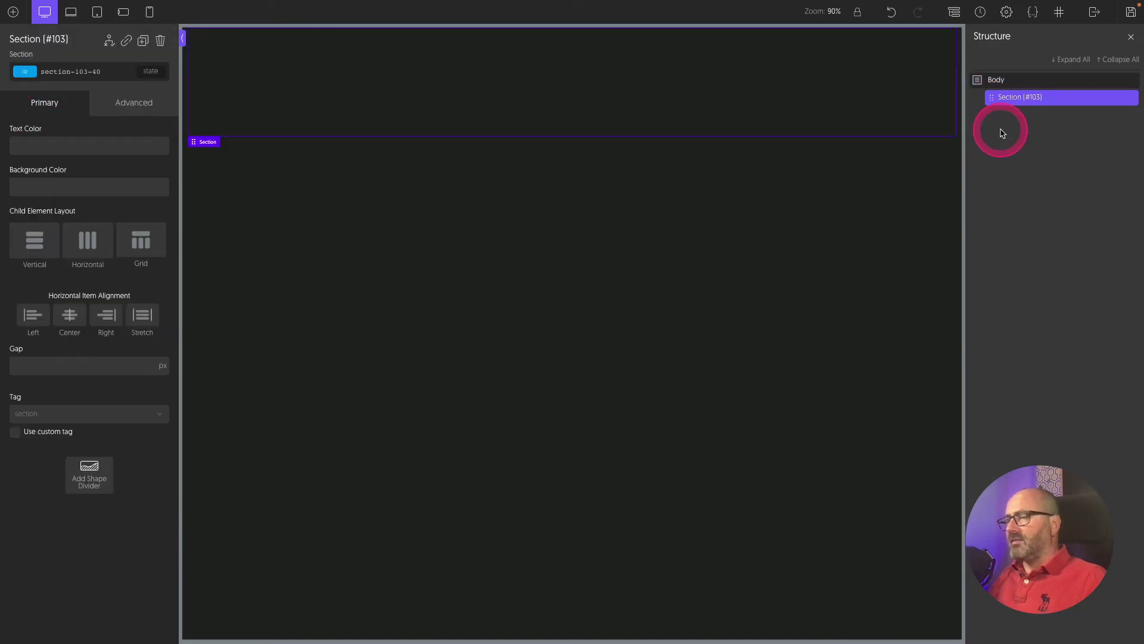
Add a Div inside the new section and align it to the right.
left_click(13, 12)
left_click(84, 117)
left_click(106, 315)
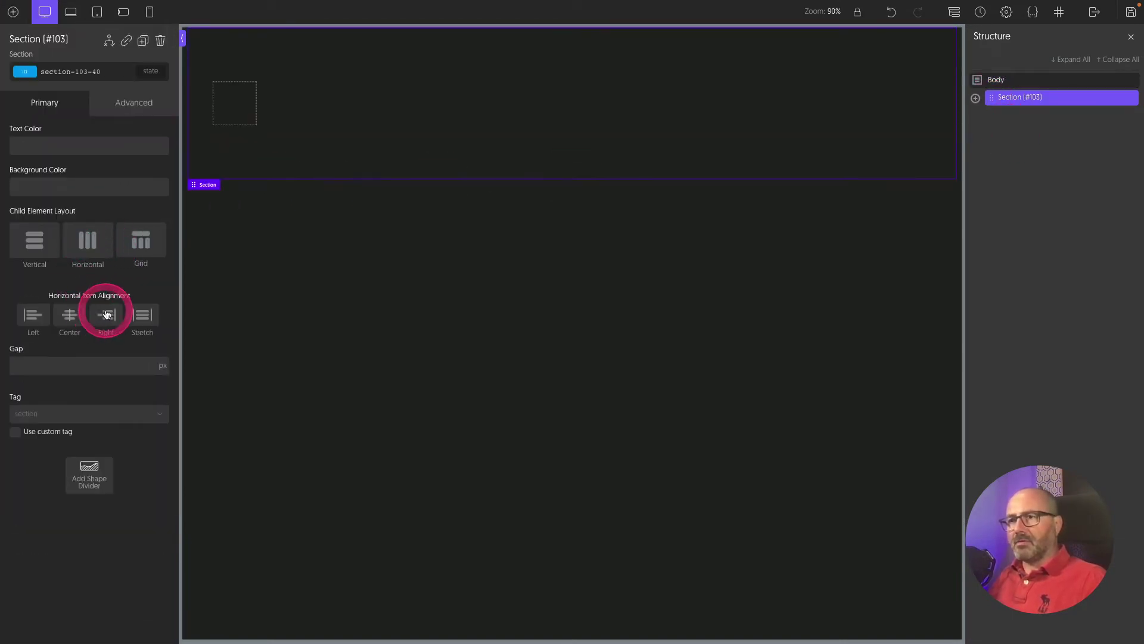
left_click(907, 111)
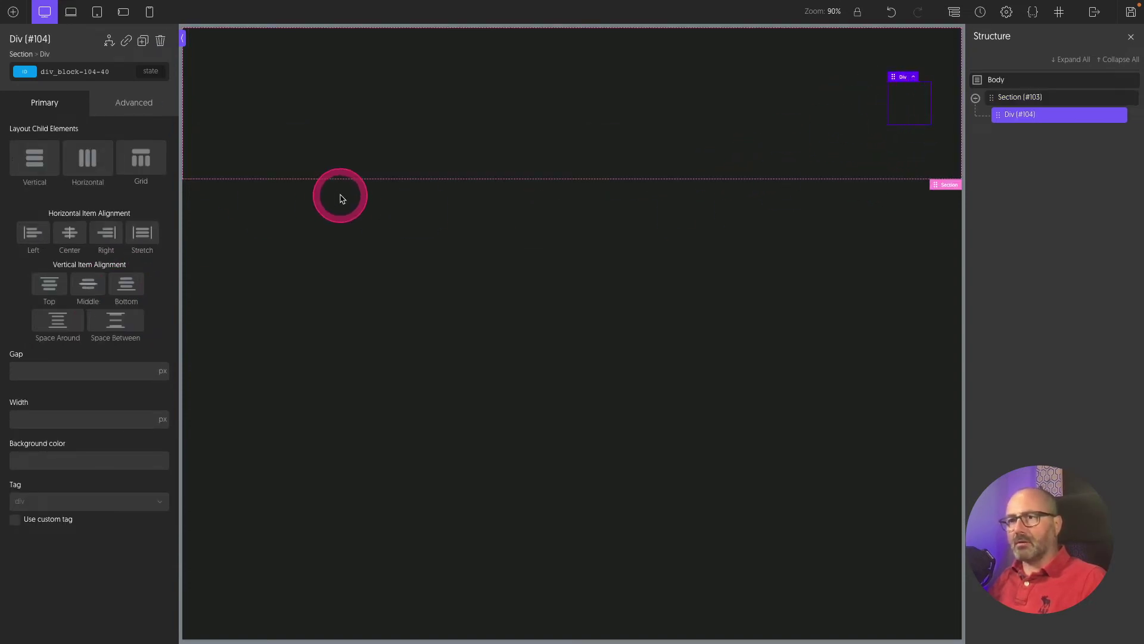
left_click(72, 459)
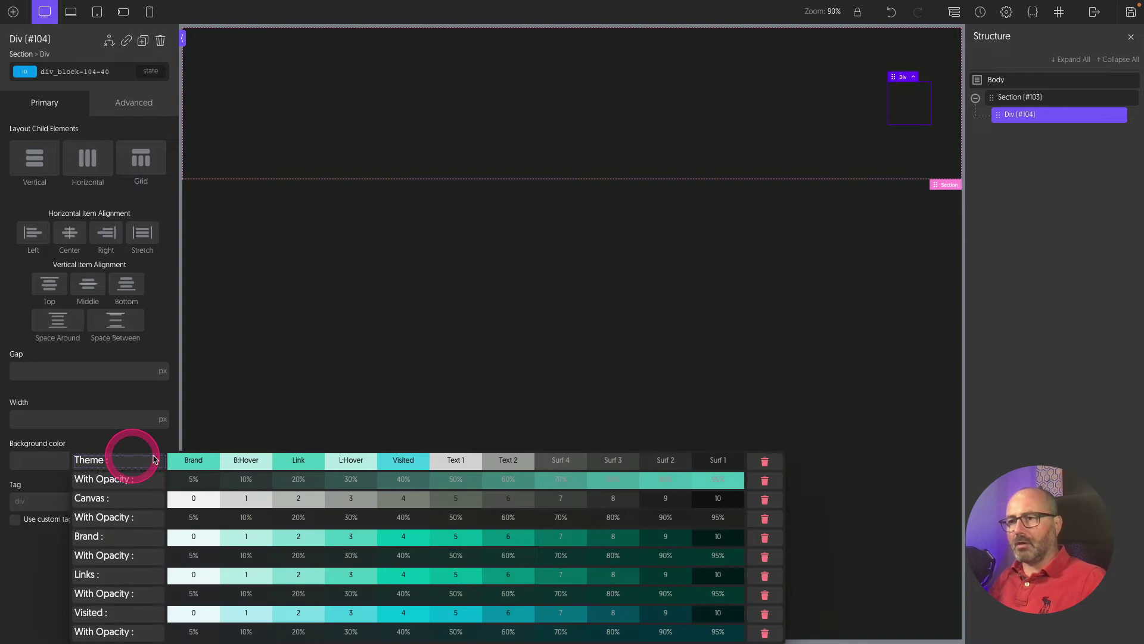
Give the Div a Surf 4 background and a corner radius preset.
left_click(567, 466)
left_click(134, 103)
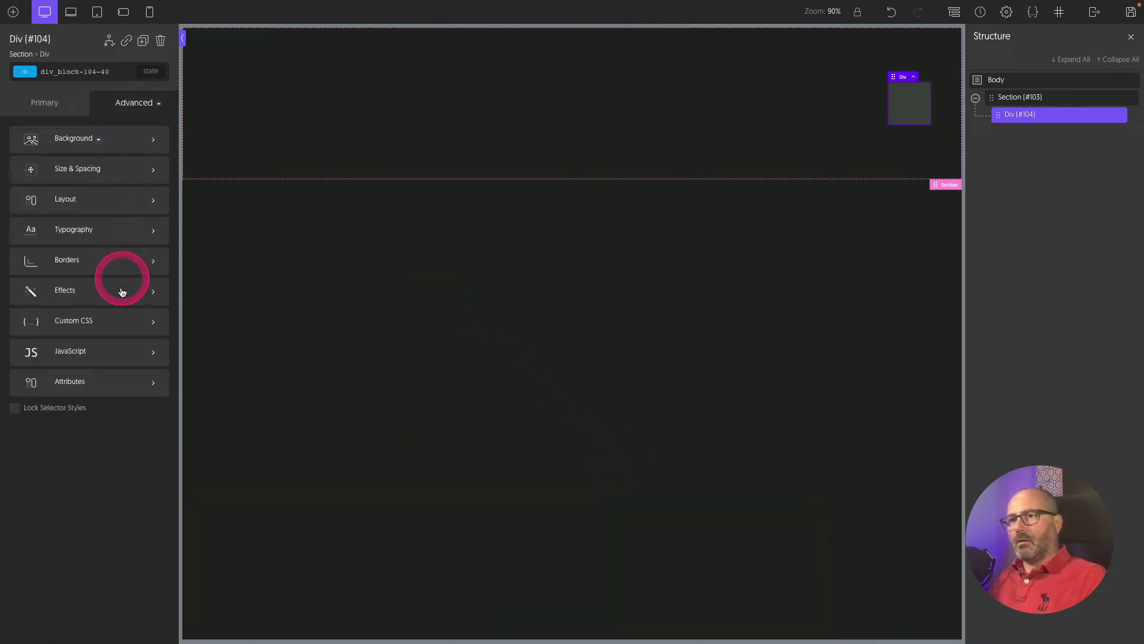
left_click(84, 268)
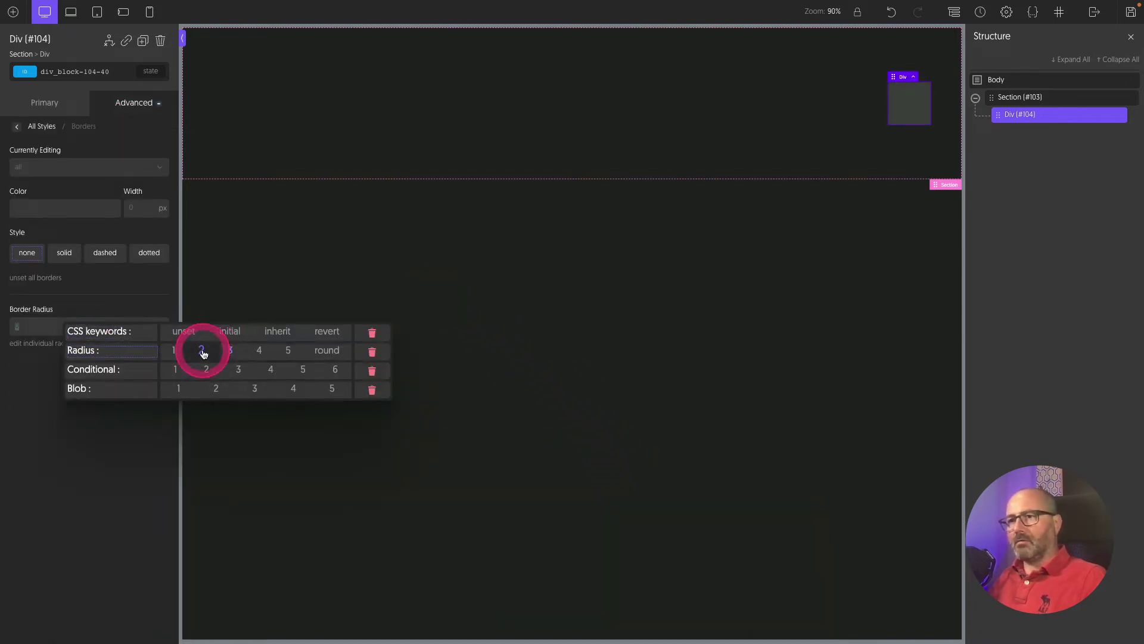
left_click(203, 354)
Add box-shadow: var(--o-shadow-6) to the Div's custom CSS.
left_click(89, 320)
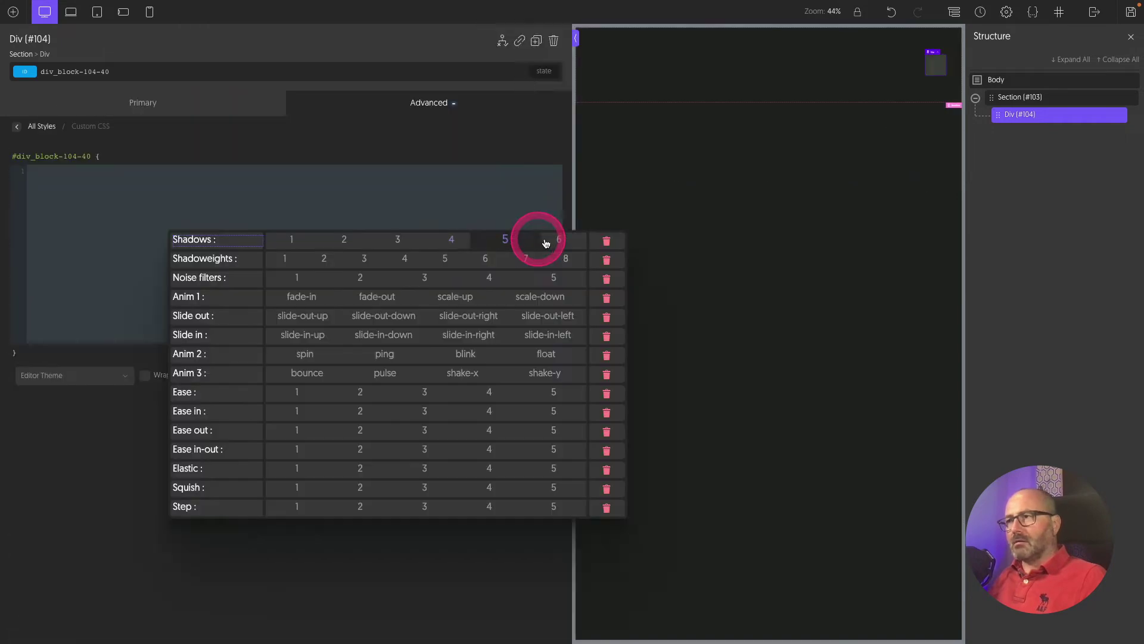
left_click(546, 241)
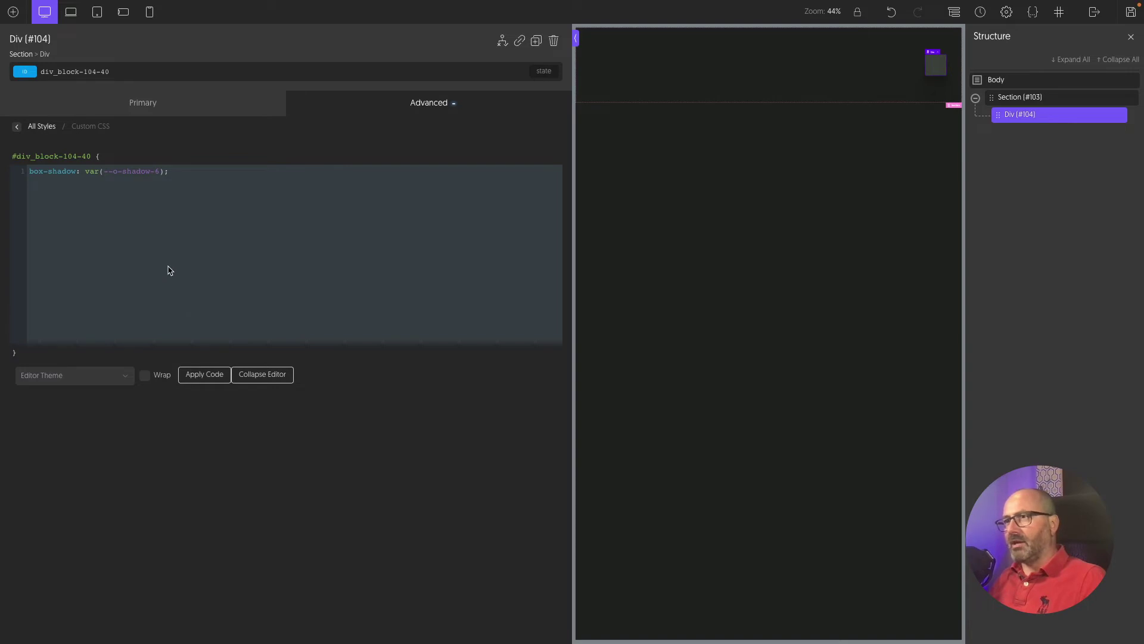
left_click(136, 226)
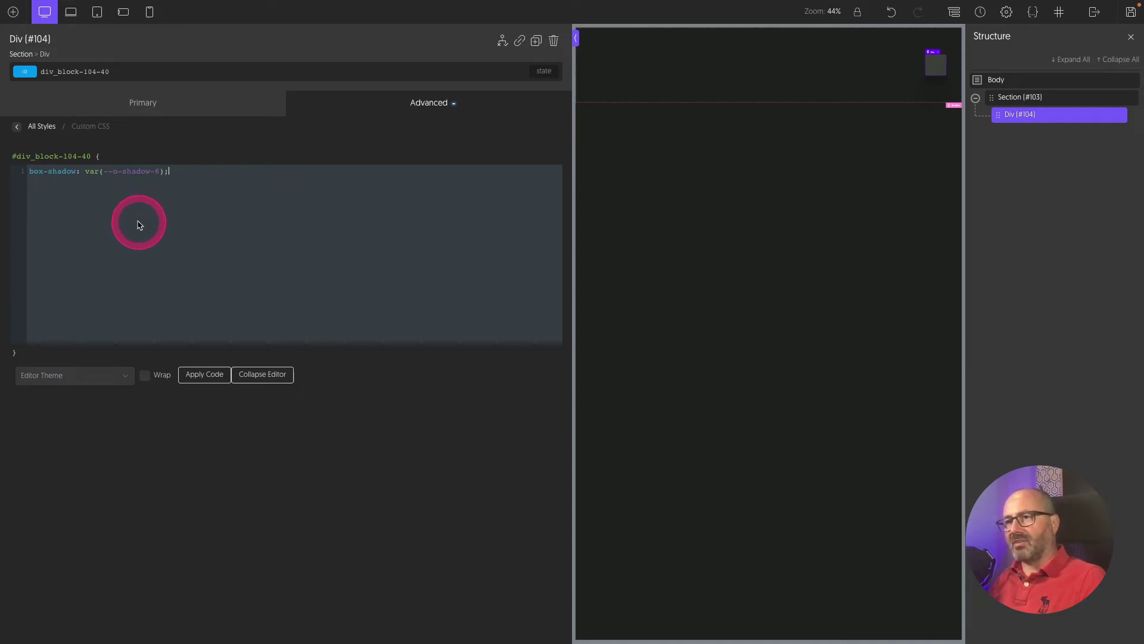
right_click(139, 225)
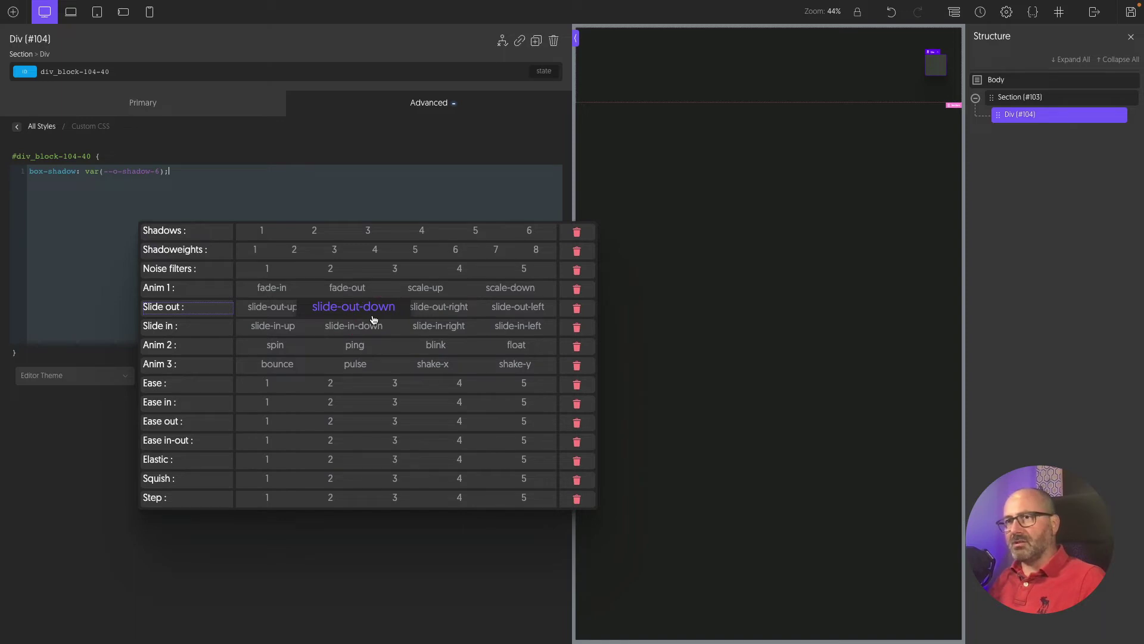
left_click(253, 373)
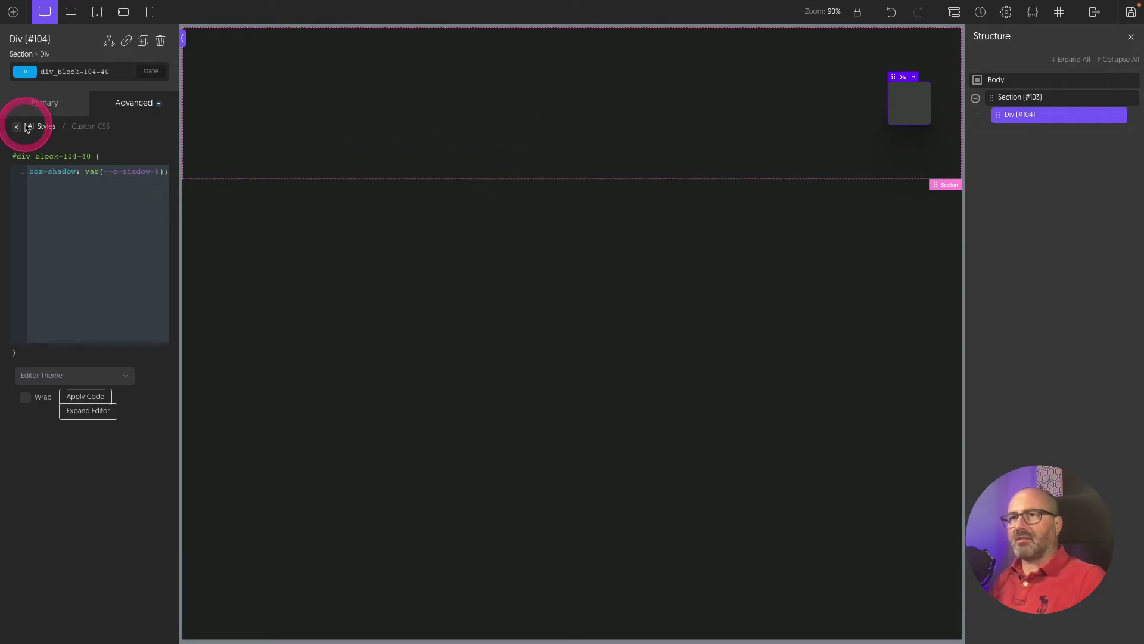
Add the OxyProps class o-content-3 to the right-aligned Div.
left_click(37, 103)
left_click(122, 72)
type("o")
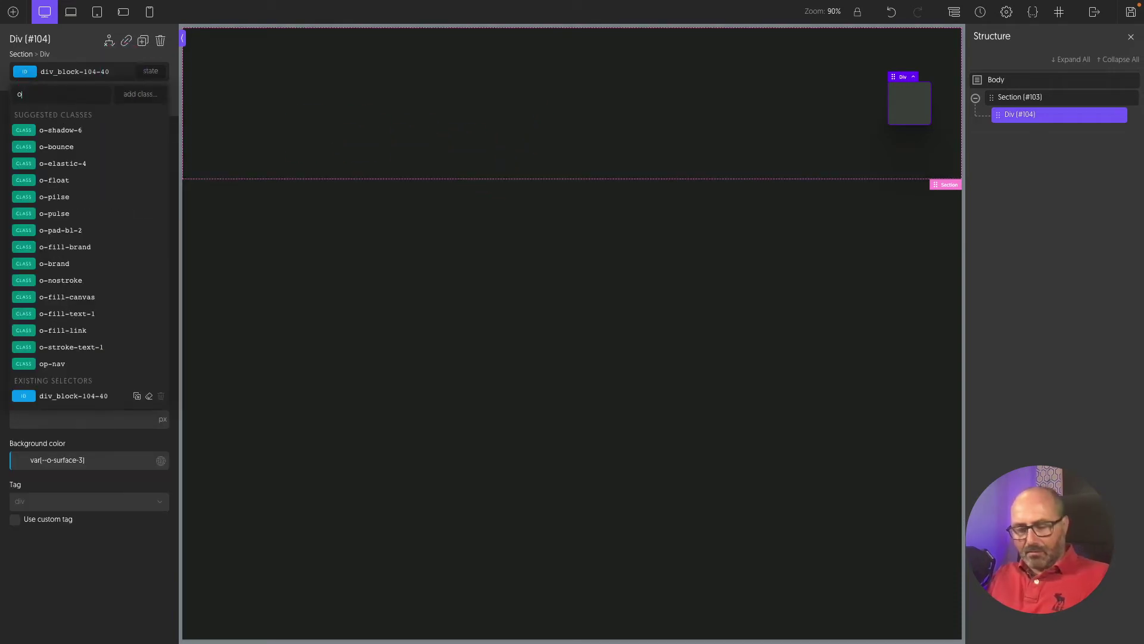
type("-con")
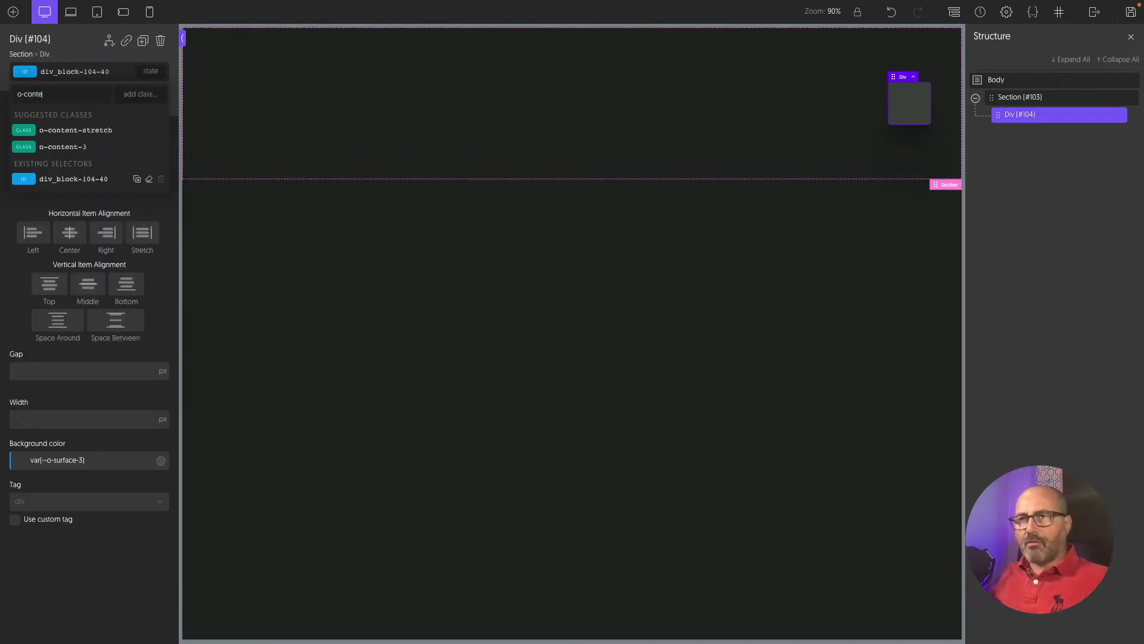
type("te")
left_click(84, 146)
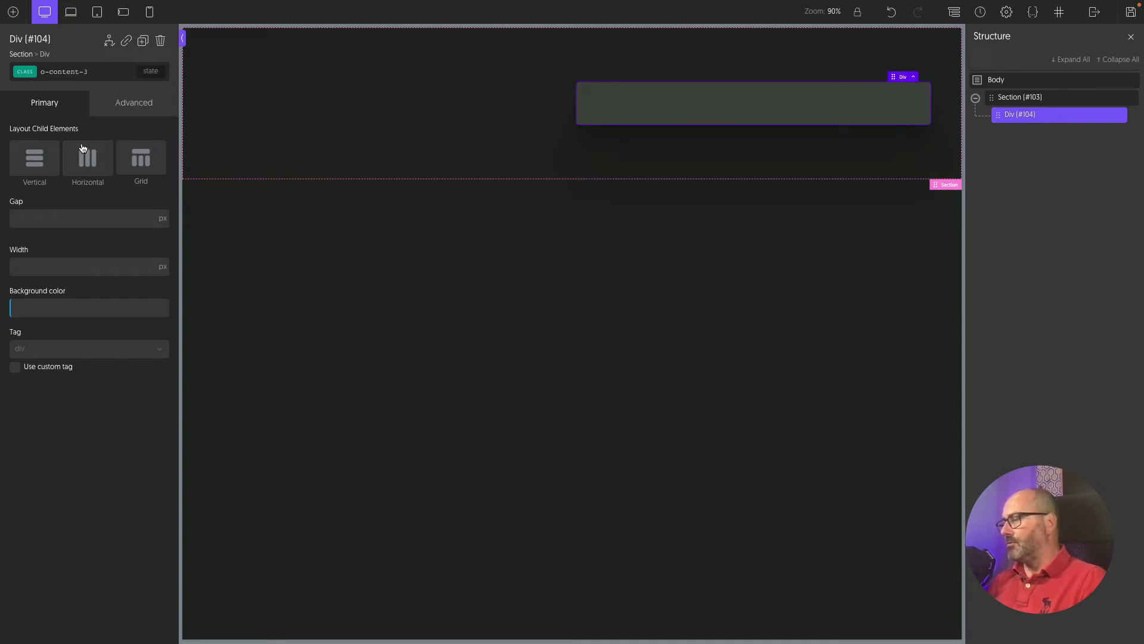
left_click(76, 74)
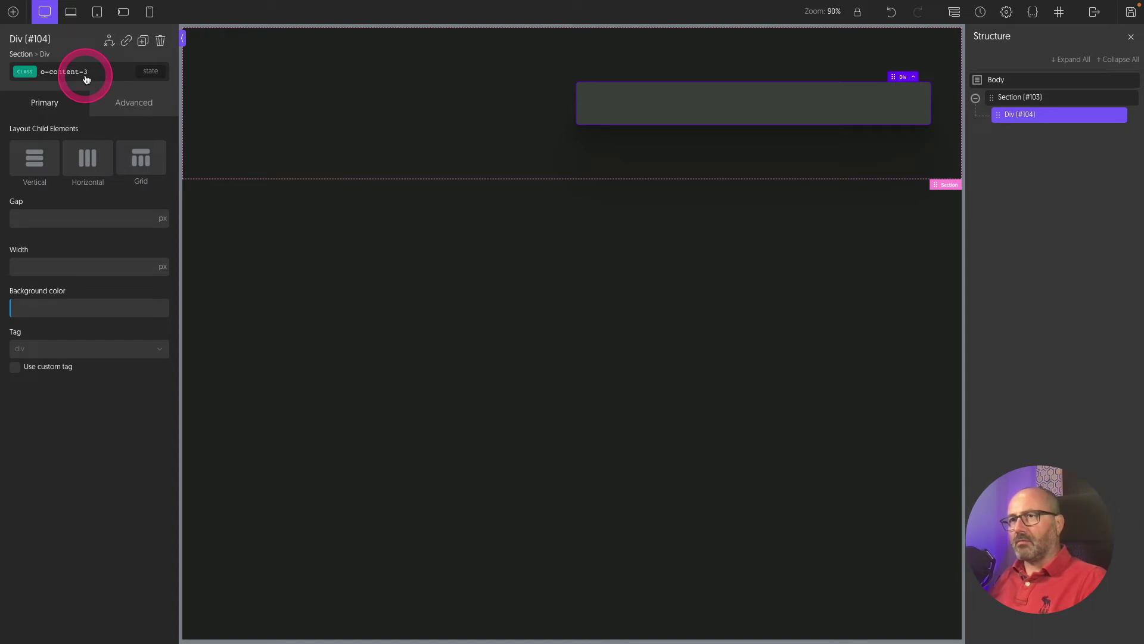
Set the div's typography font size to the OxyProps Font Size Fluid 1 variable.
left_click(134, 106)
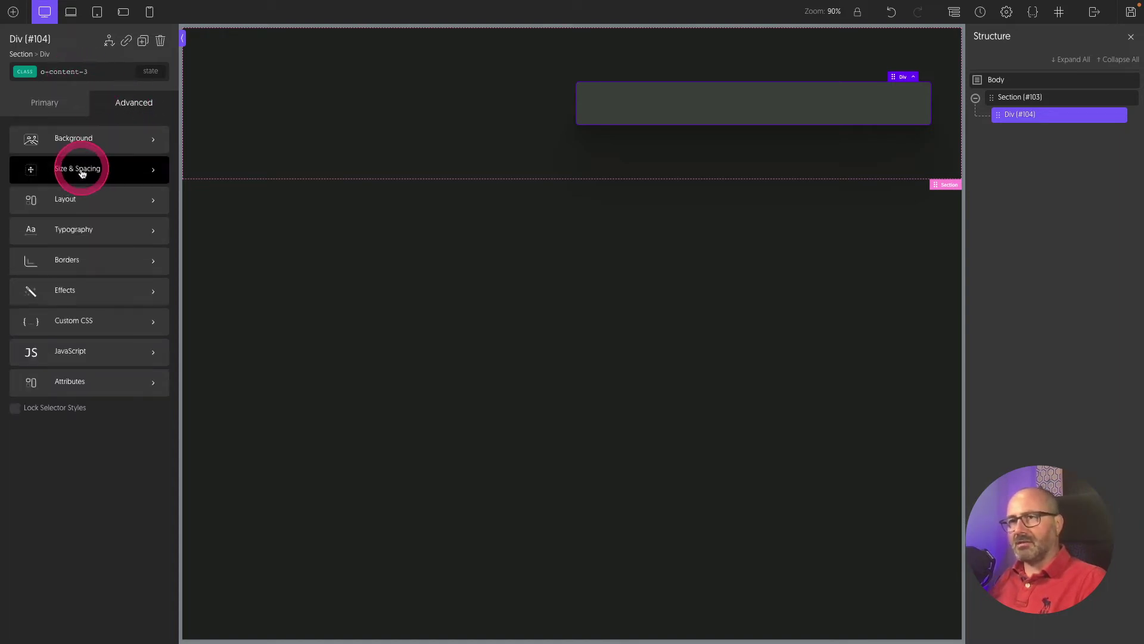
left_click(74, 230)
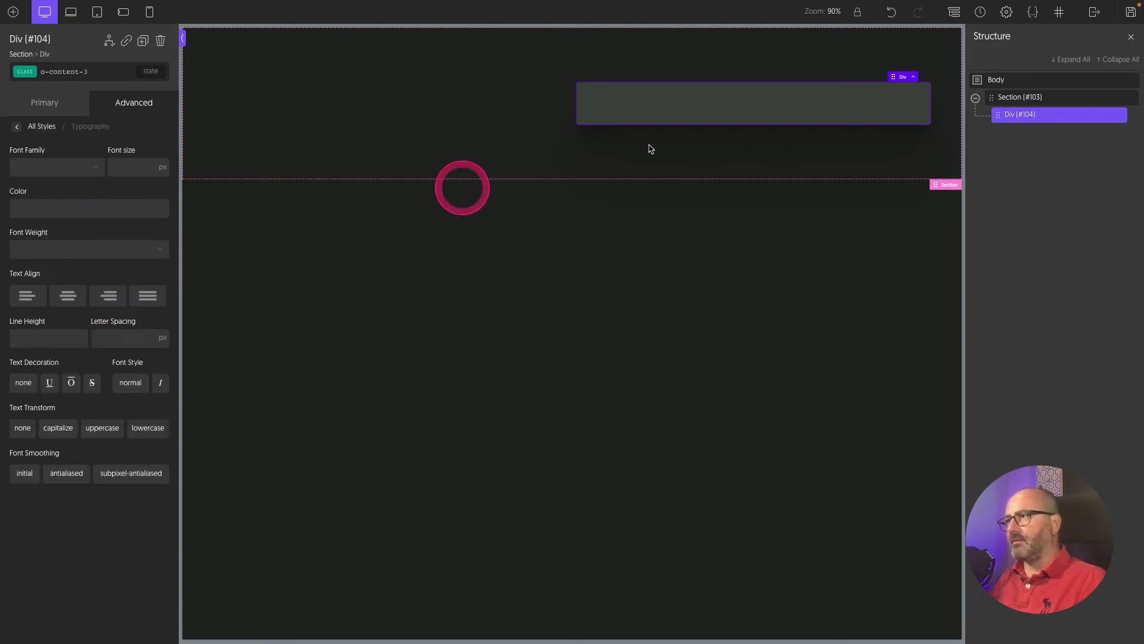
left_click(135, 167)
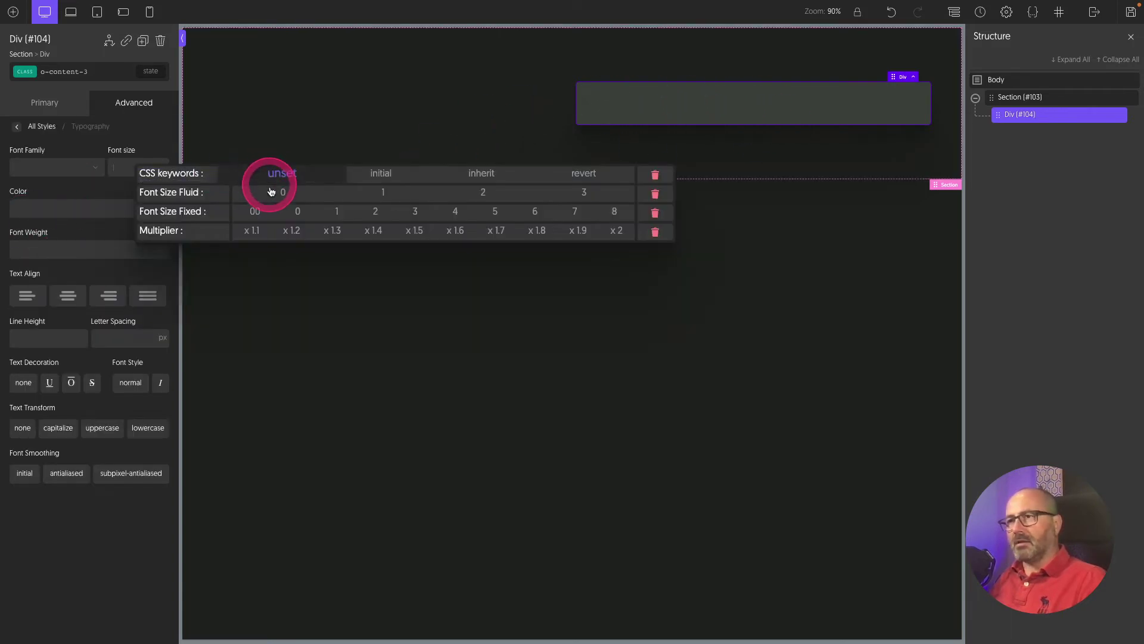
left_click(384, 194)
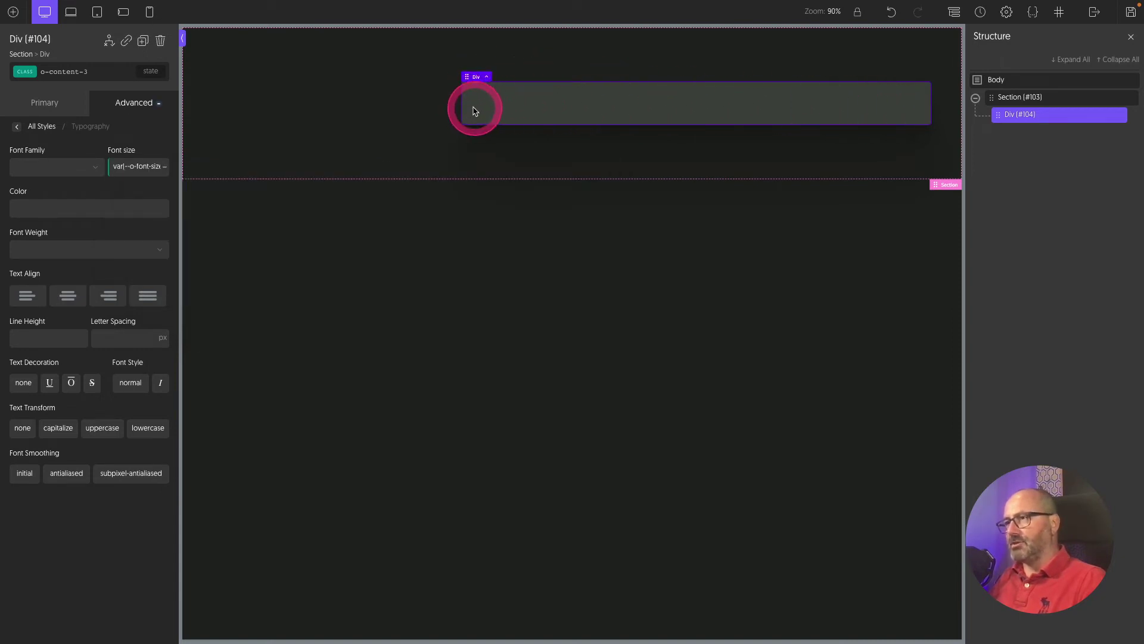
left_click_drag(514, 114, 12, 11)
Add a new div inside the container and give it the o-card-2 class.
left_click(13, 12)
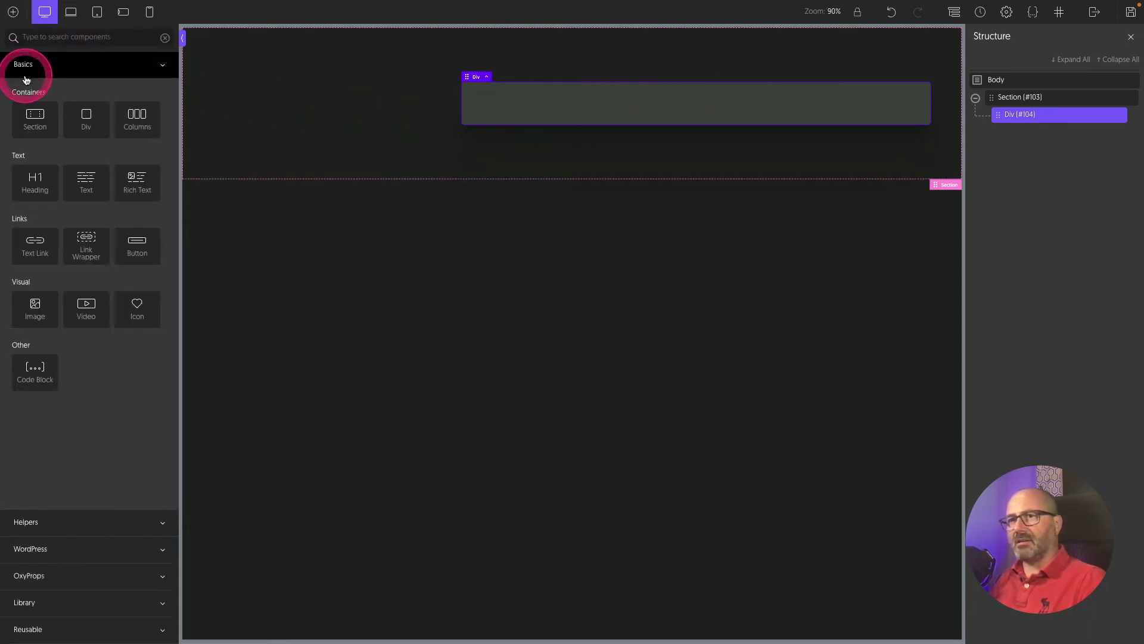
left_click_drag(87, 113, 94, 108)
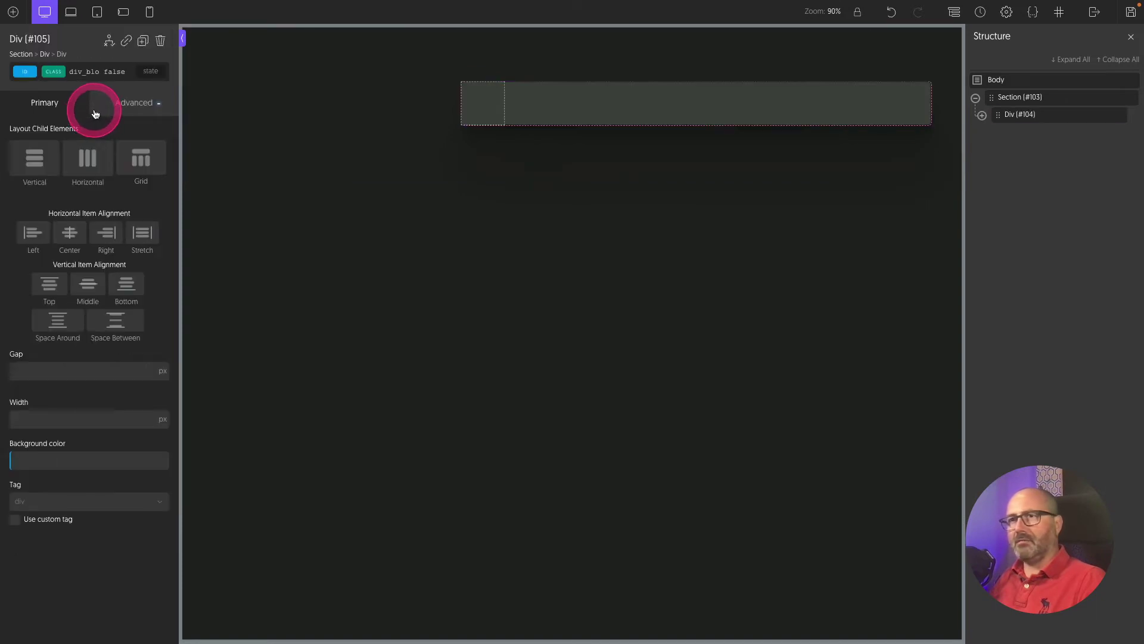
left_click(103, 77)
type("o-card-2")
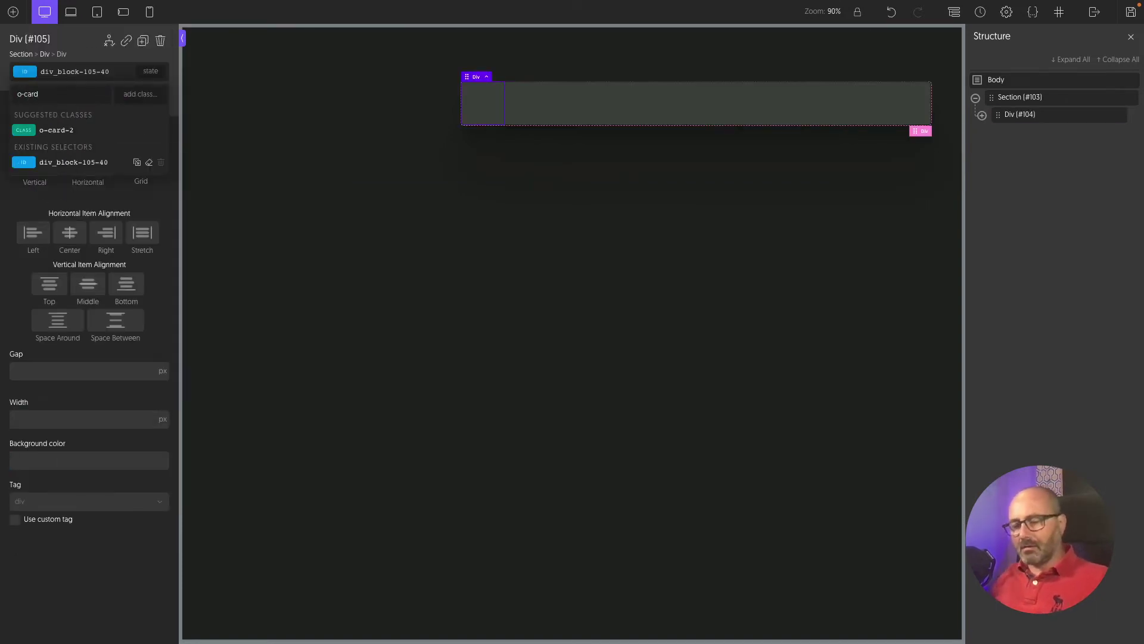
Put a text block in the card and duplicate the card twice to make three cards.
left_click(13, 11)
left_click_drag(99, 170, 82, 187)
left_click(184, 153)
left_click(144, 42)
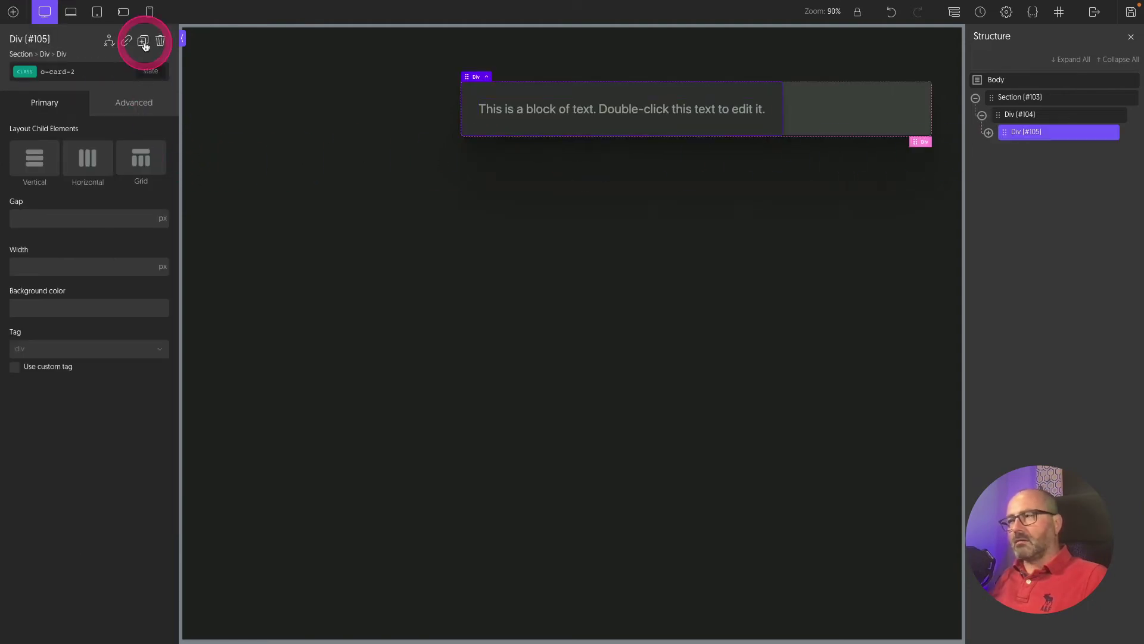
left_click(144, 42)
left_click(727, 127)
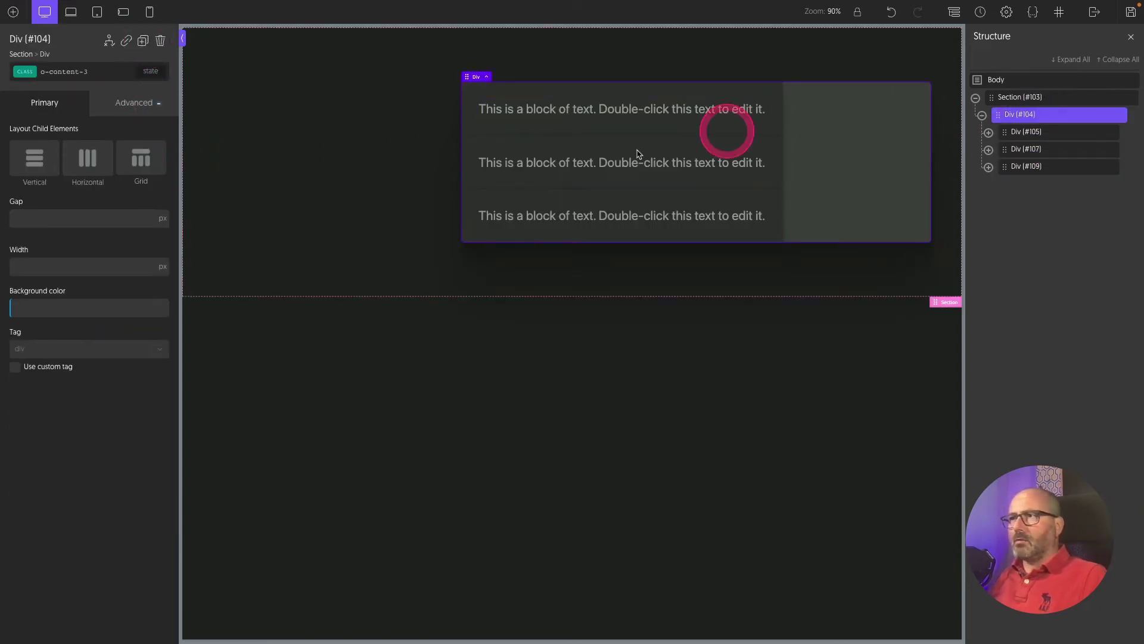
left_click(124, 104)
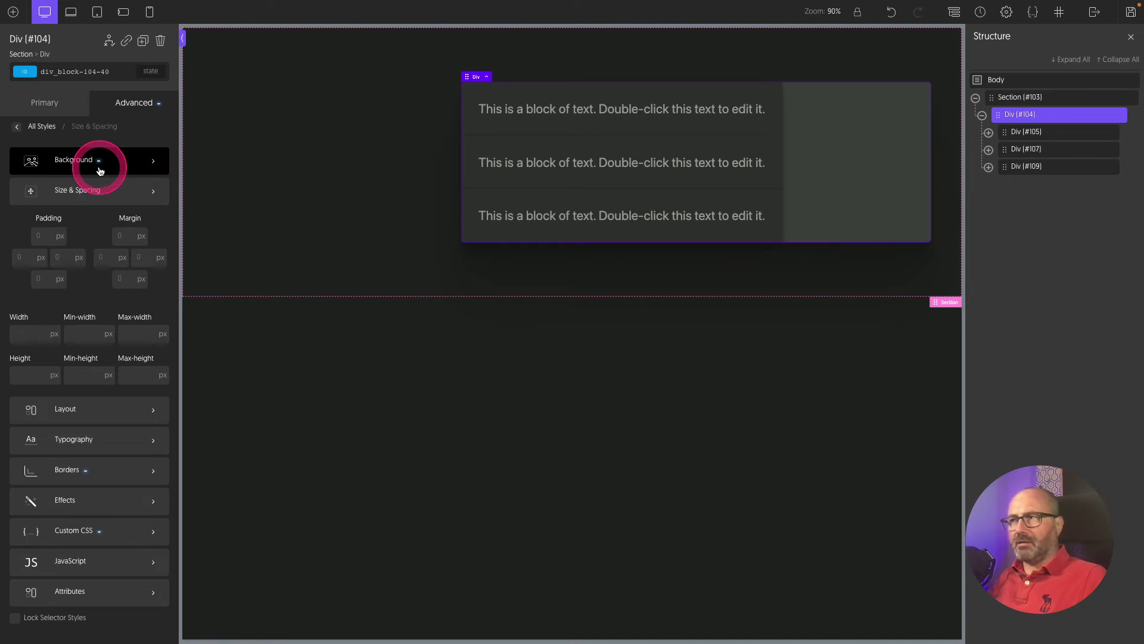
Apply var(--o-size-fluid-2) padding to all four sides of the container div.
left_click(102, 162)
left_click(42, 180)
left_click(255, 217)
left_click(44, 237)
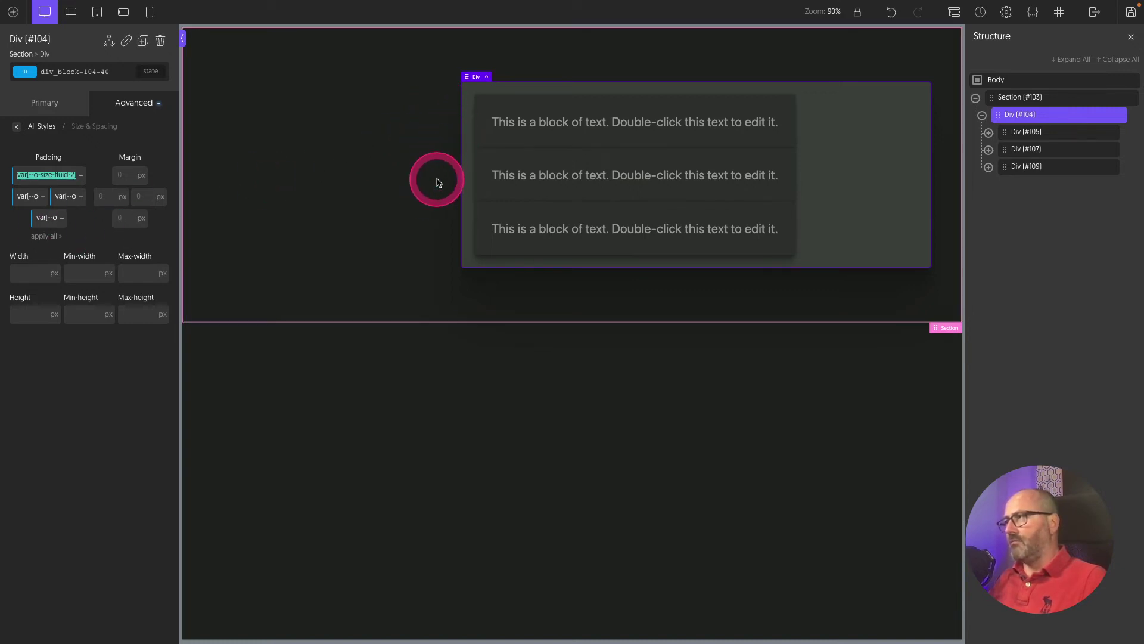
left_click(120, 78)
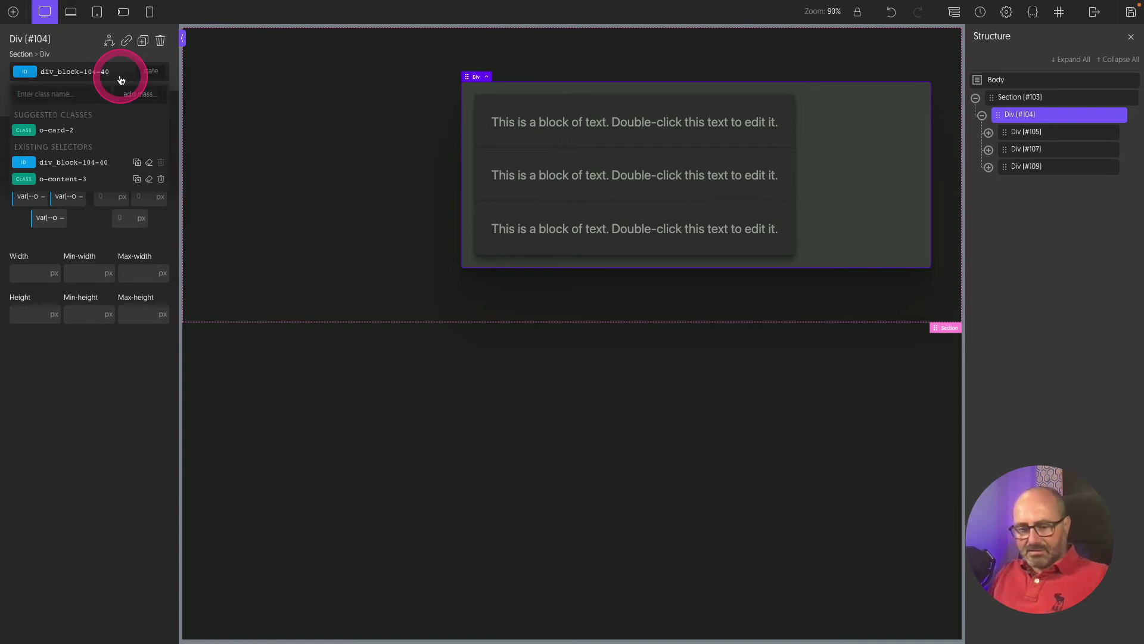
Add the o-ram-3 and o-gap-1 classes to the container, then reload the front-end page.
type("o-ram-")
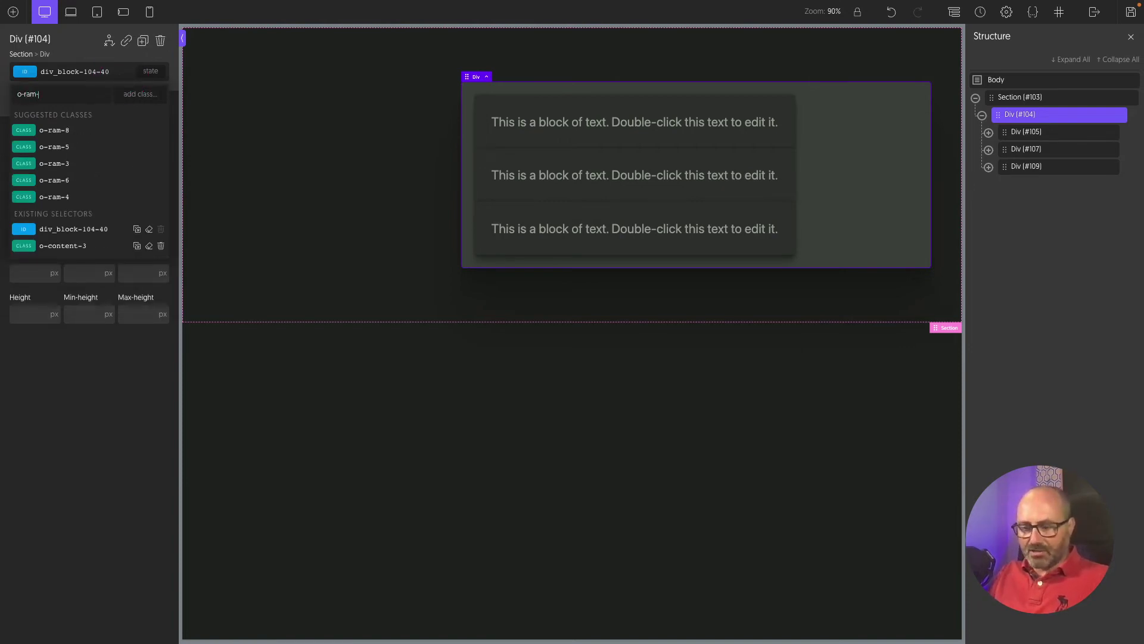
type("3")
key("Return")
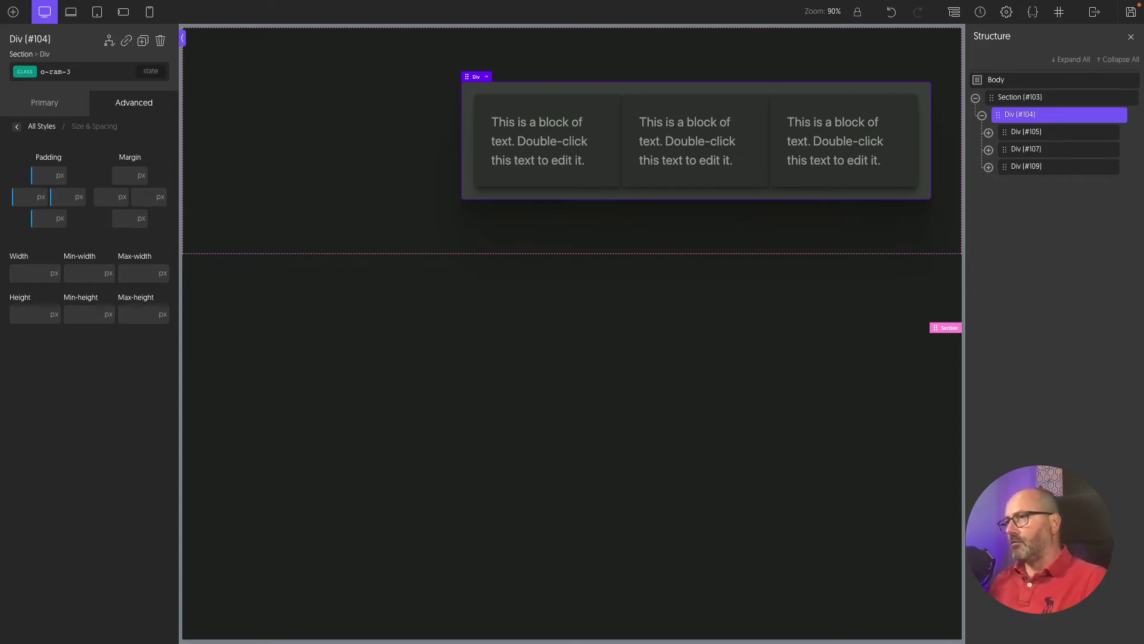
left_click(119, 75)
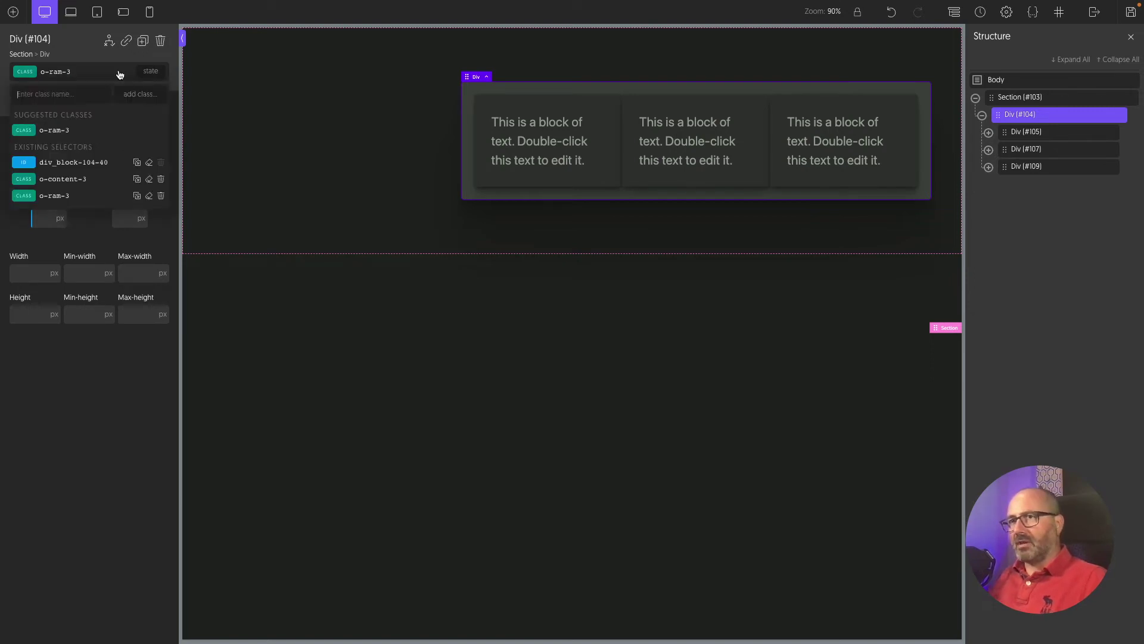
type("o-gap")
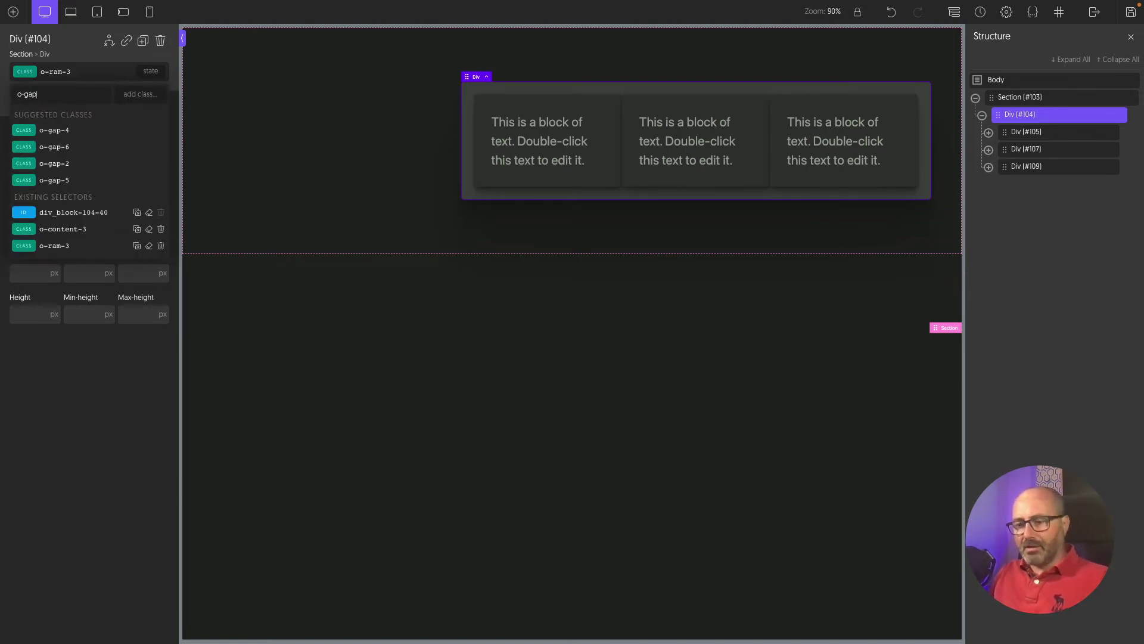
type("-1")
key("Return")
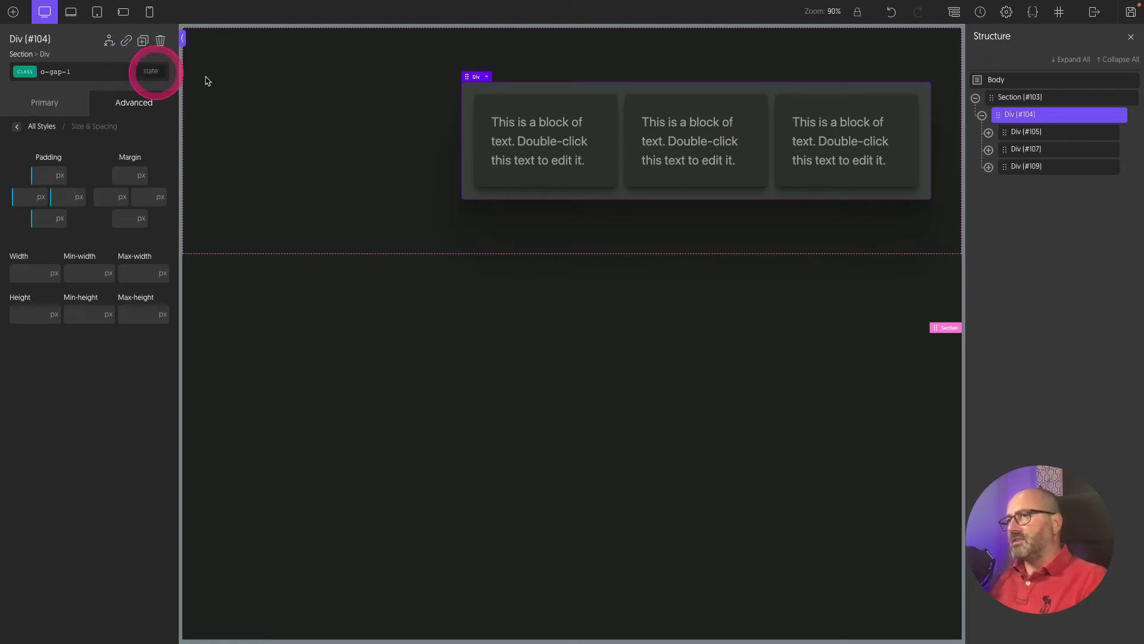
left_click(310, 262)
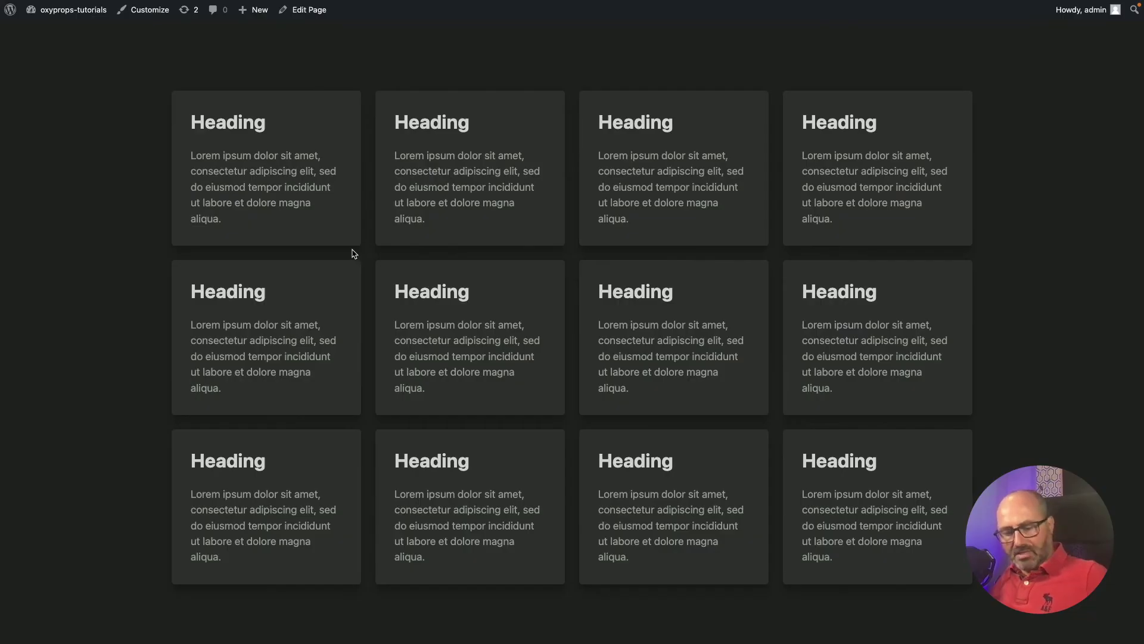
key("super+r")
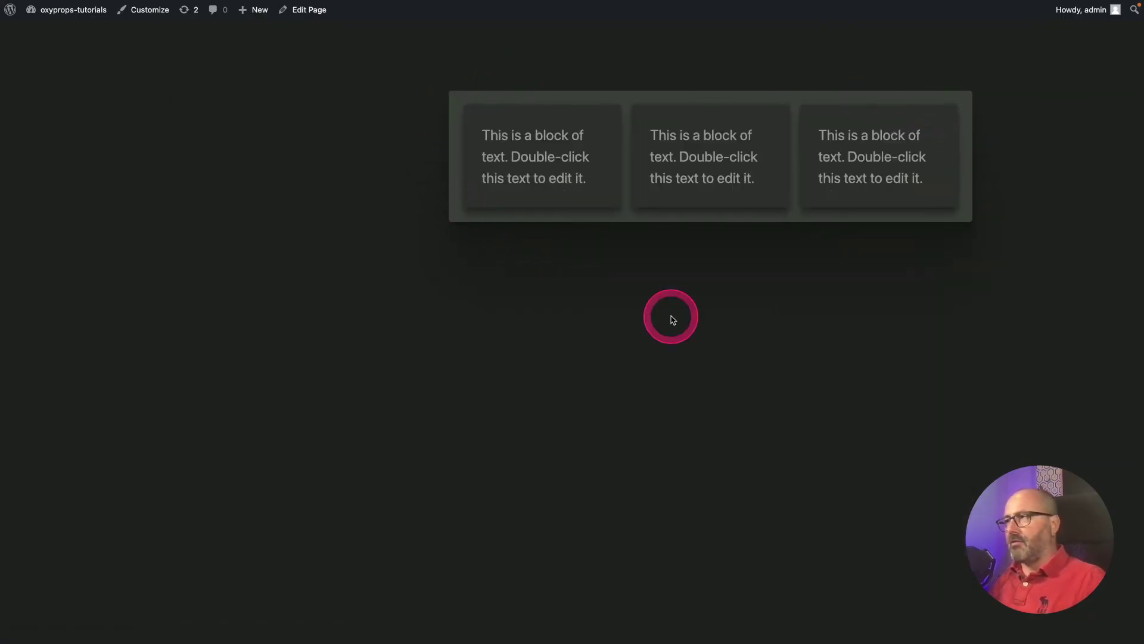
In DevTools' responsive preview, narrow the page from 740 to 642 wide so the cards wrap.
right_click(674, 362)
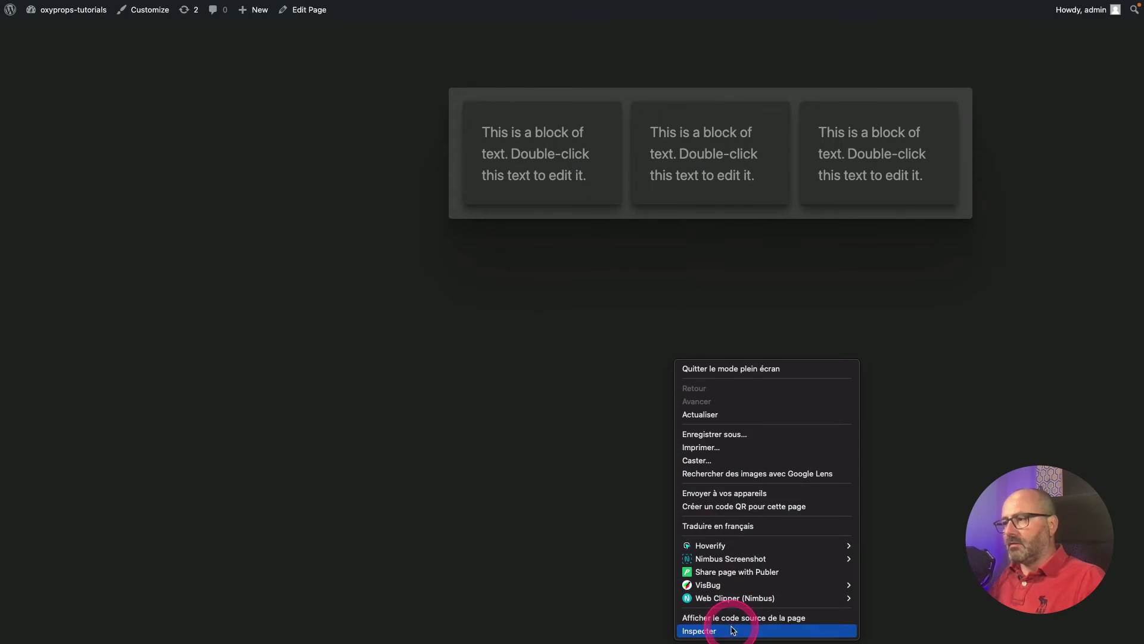
left_click(707, 626)
left_click_drag(1124, 232, 733, 229)
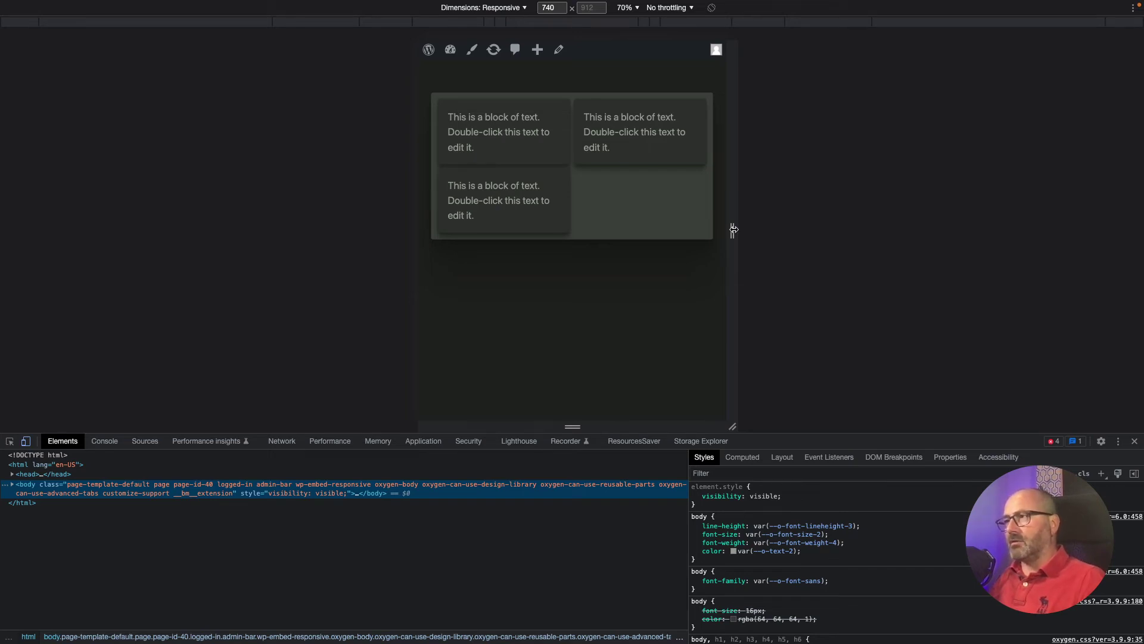
left_click_drag(734, 229, 649, 232)
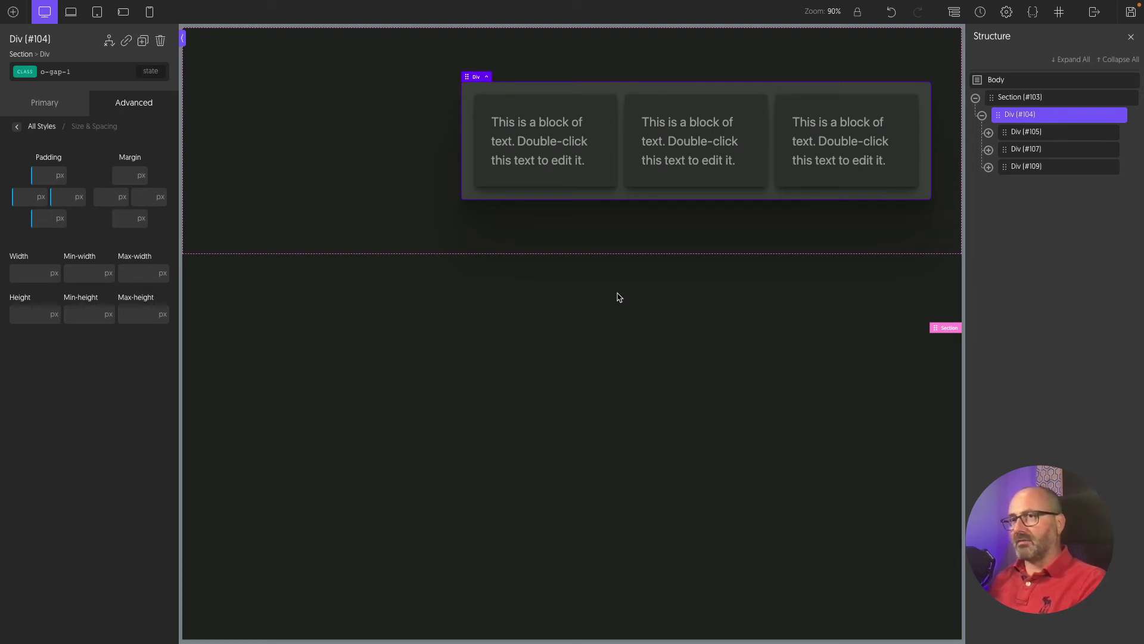
Delete the o-ram-3, o-gap-1 and o-content-3 classes and enter o-ram-my-custom-class.
left_click(86, 72)
left_click(109, 148)
left_click(110, 180)
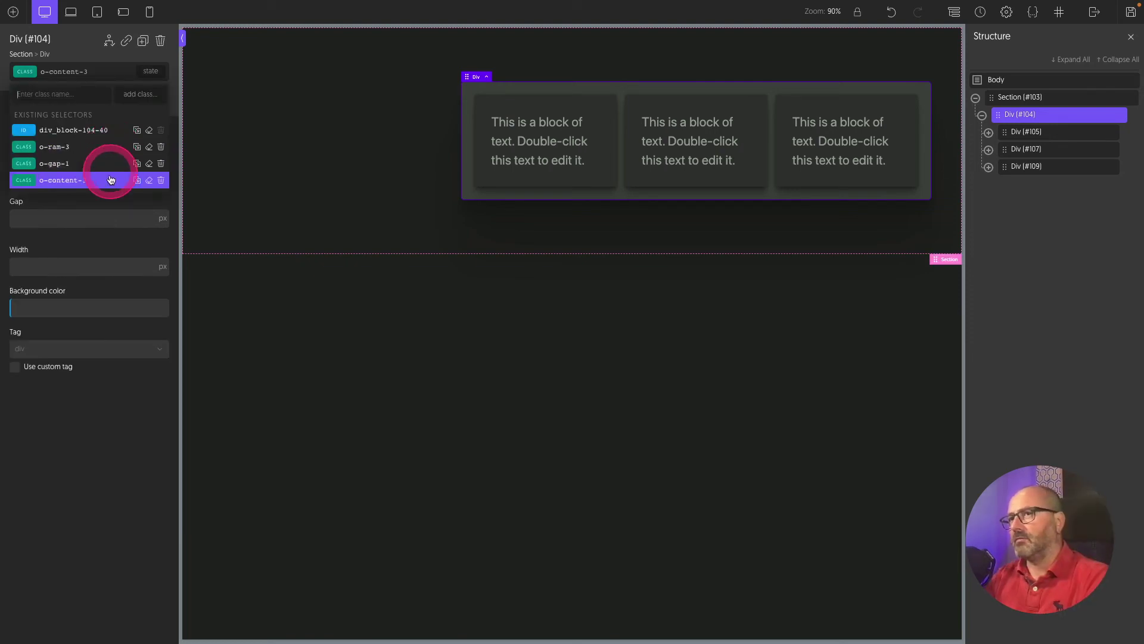
left_click(110, 148)
left_click(109, 181)
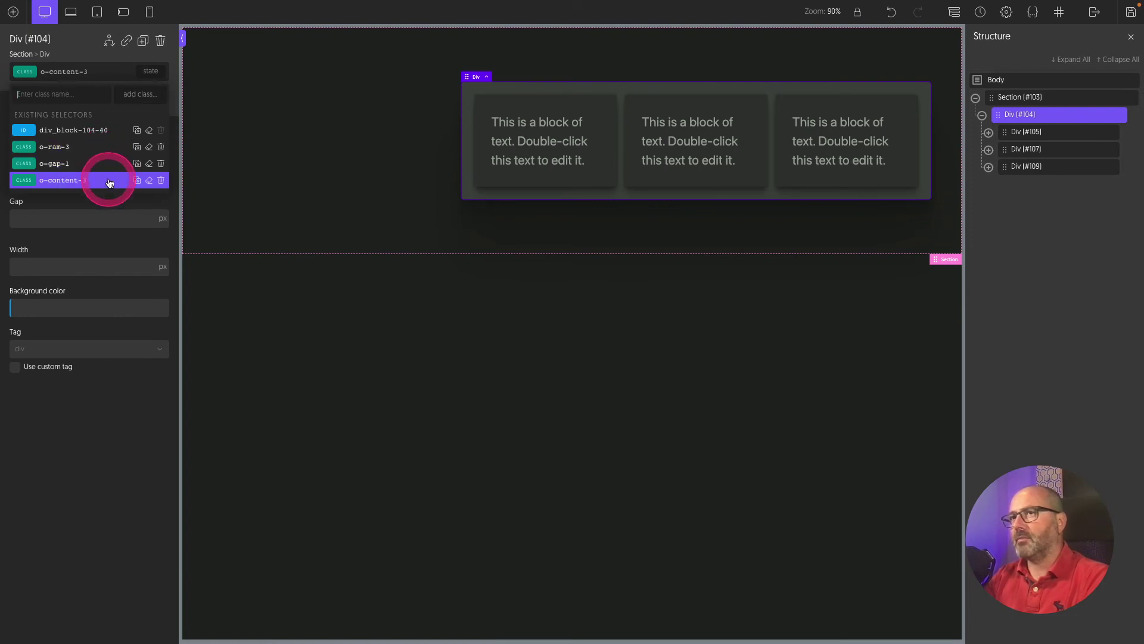
left_click(160, 152)
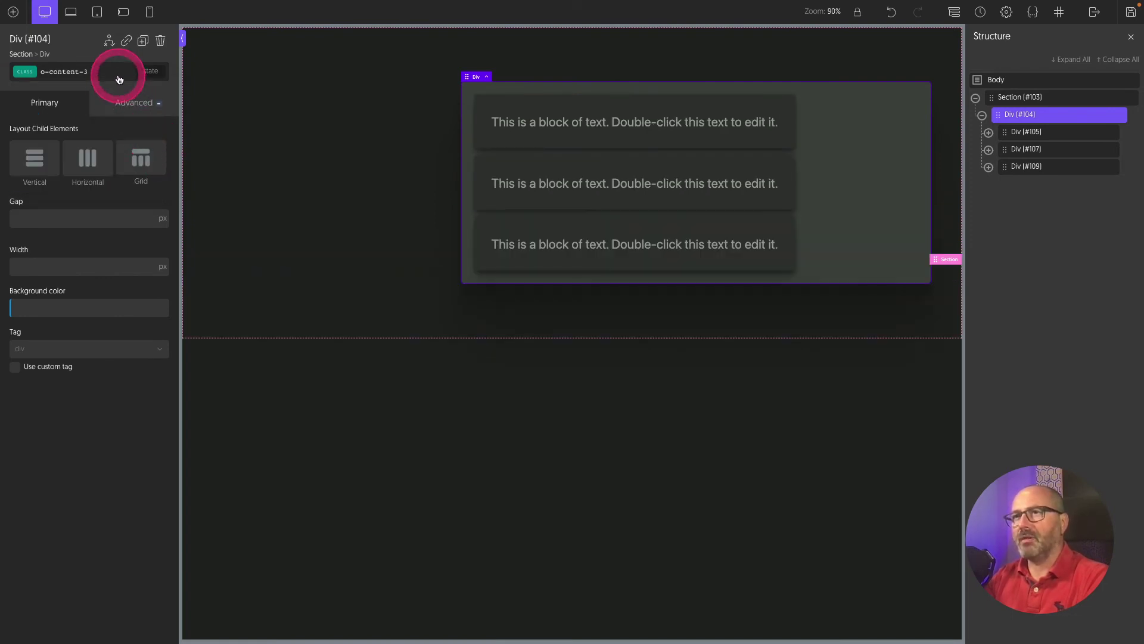
left_click(120, 72)
left_click(159, 147)
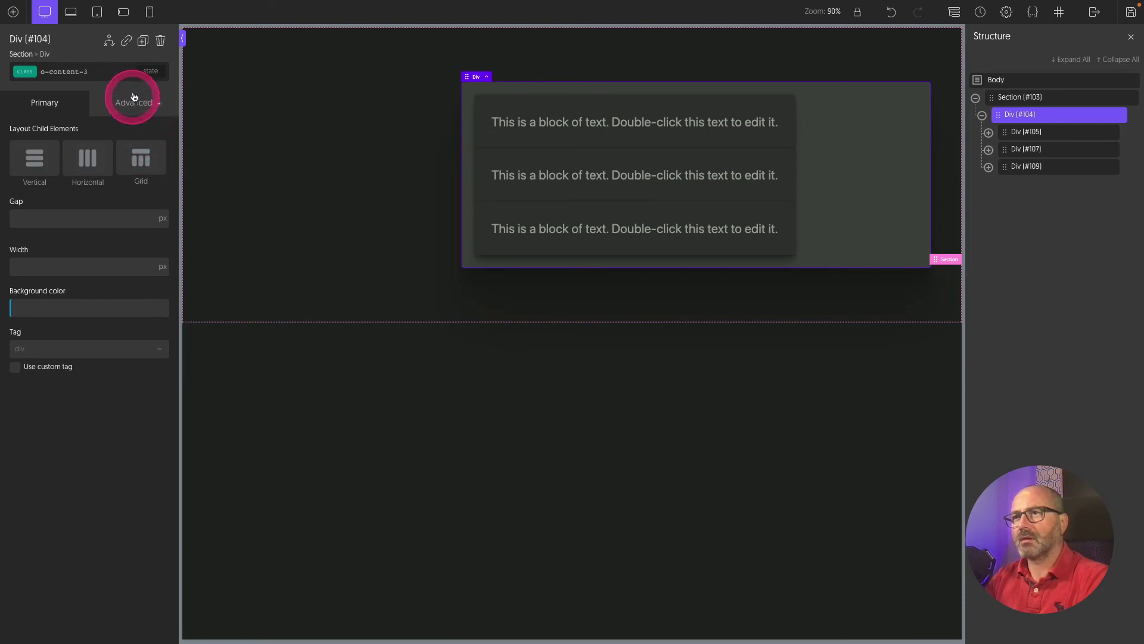
left_click(123, 77)
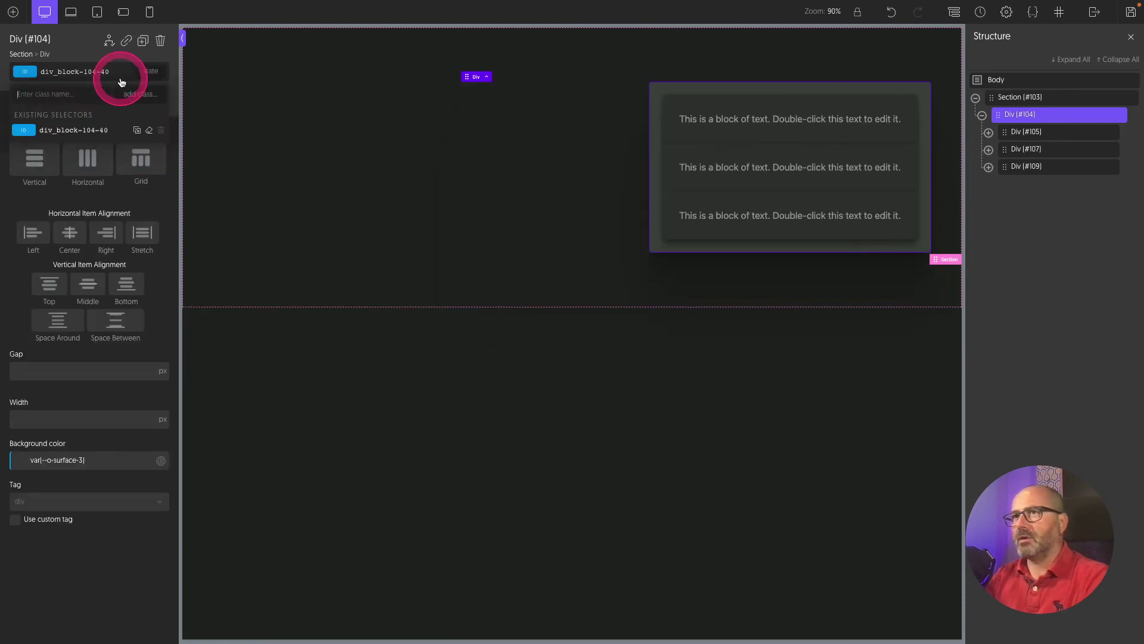
type("o-")
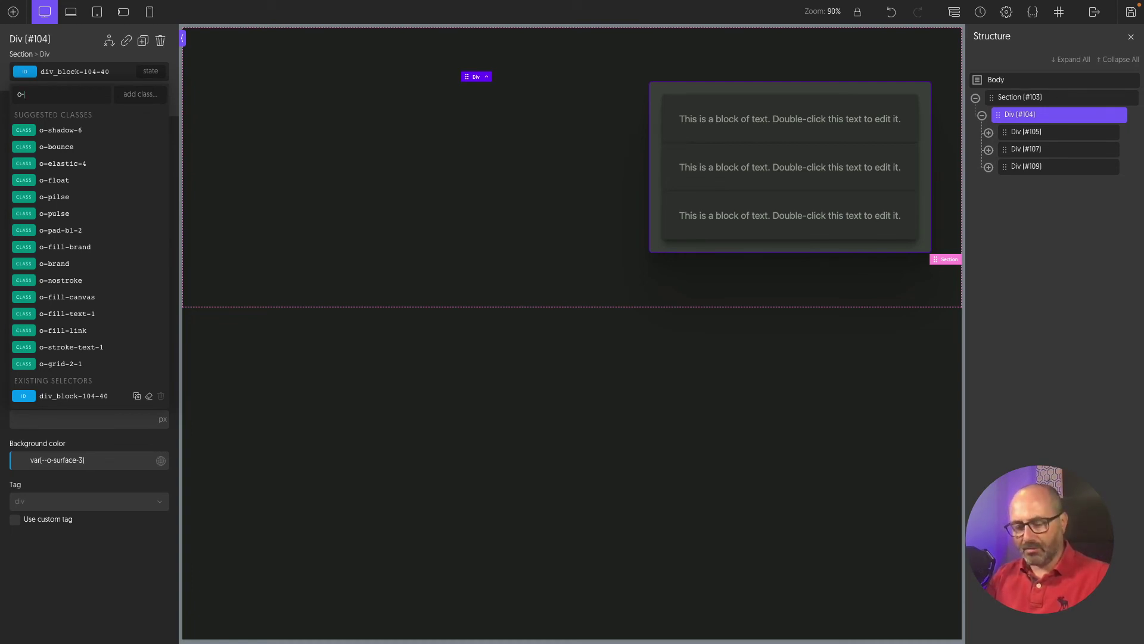
type("ra")
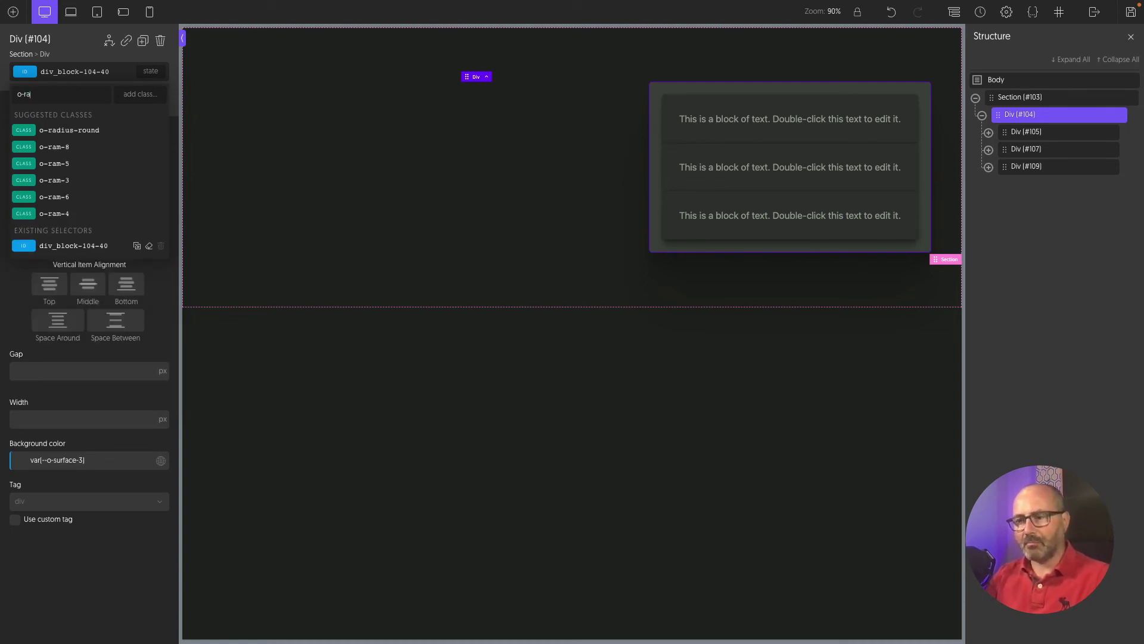
type("m-my-custom-")
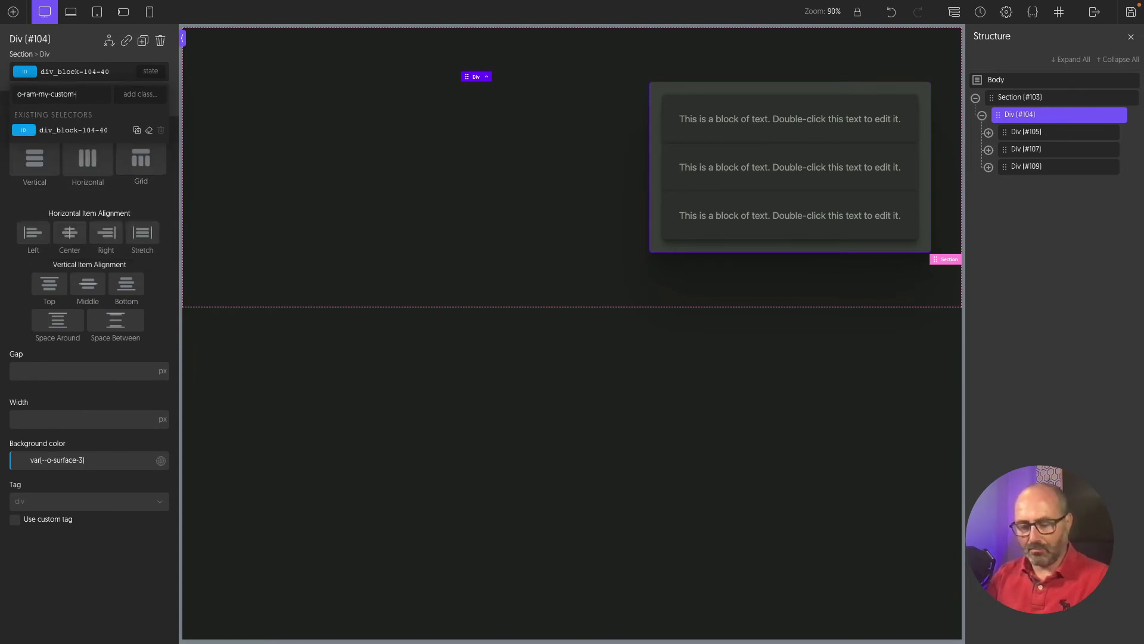
type("class")
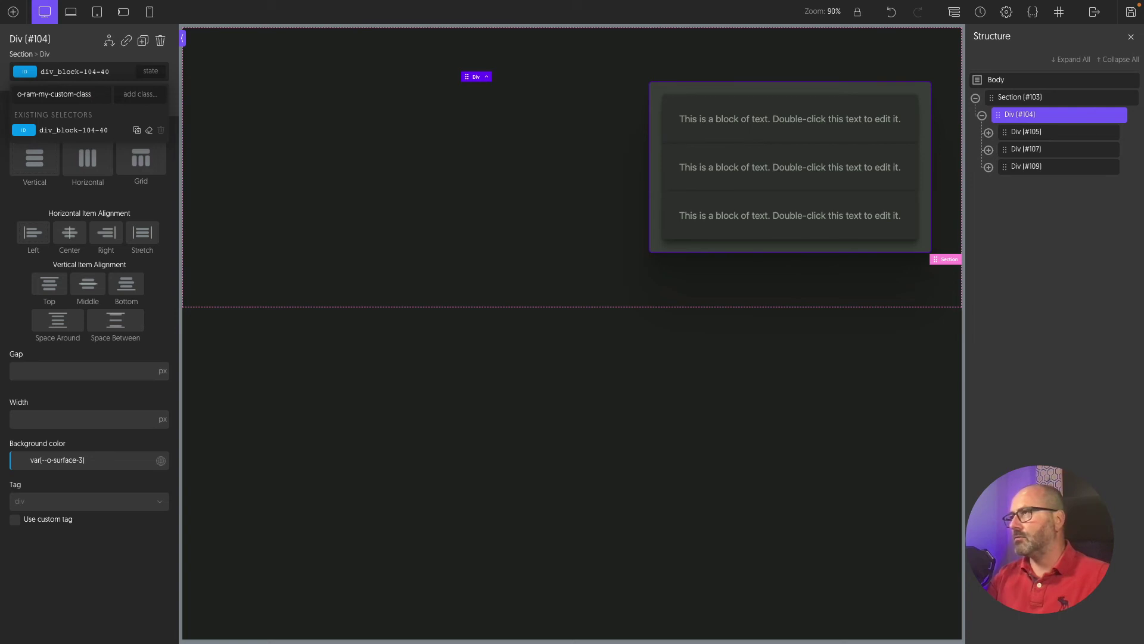
Add o-ram-my-custom-class, with gap fluid size 2 and 100% width.
key("Return")
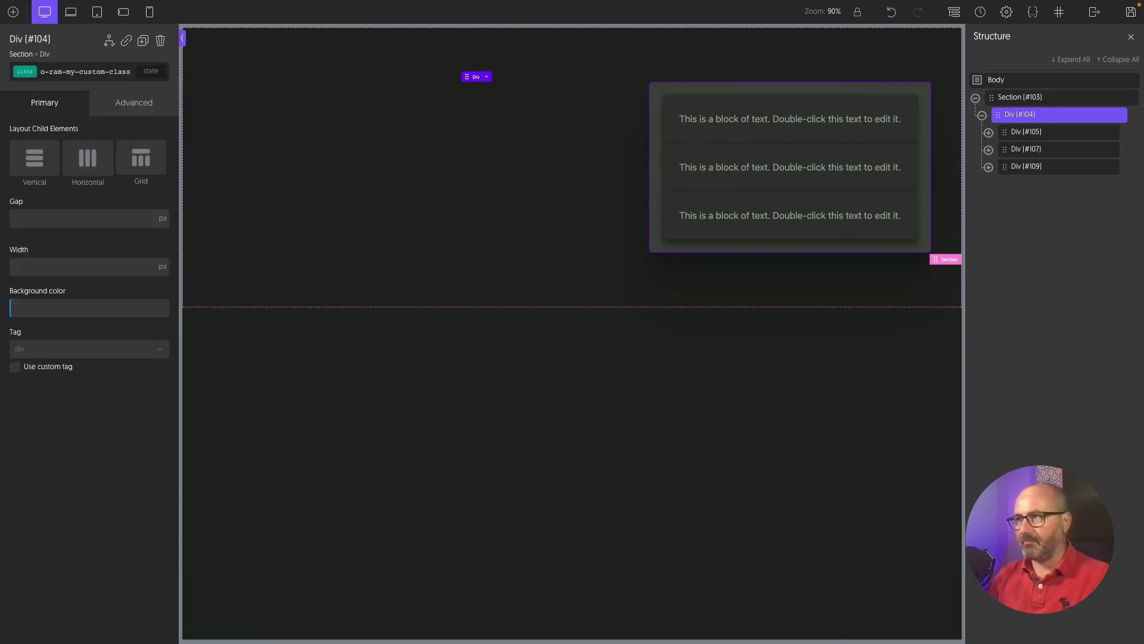
left_click(93, 219)
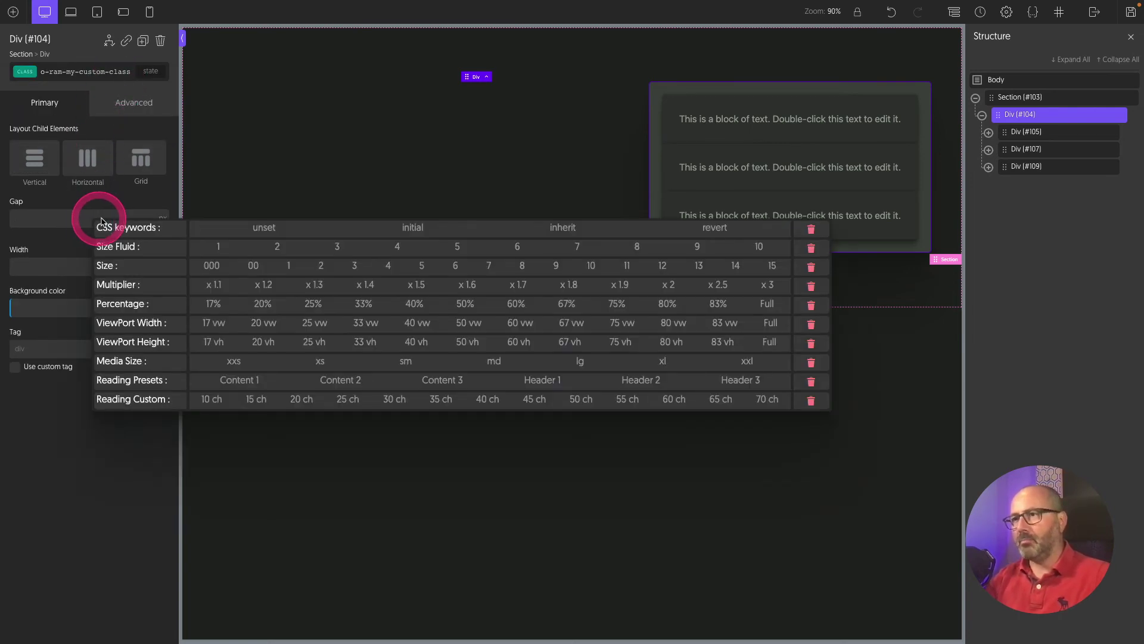
left_click(275, 248)
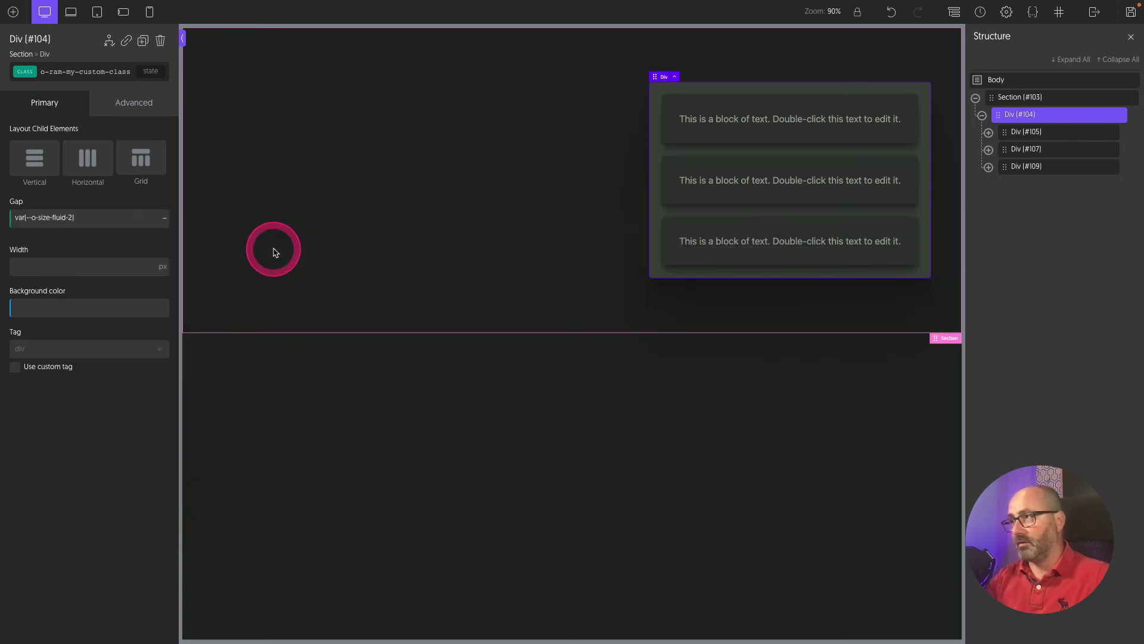
left_click(78, 267)
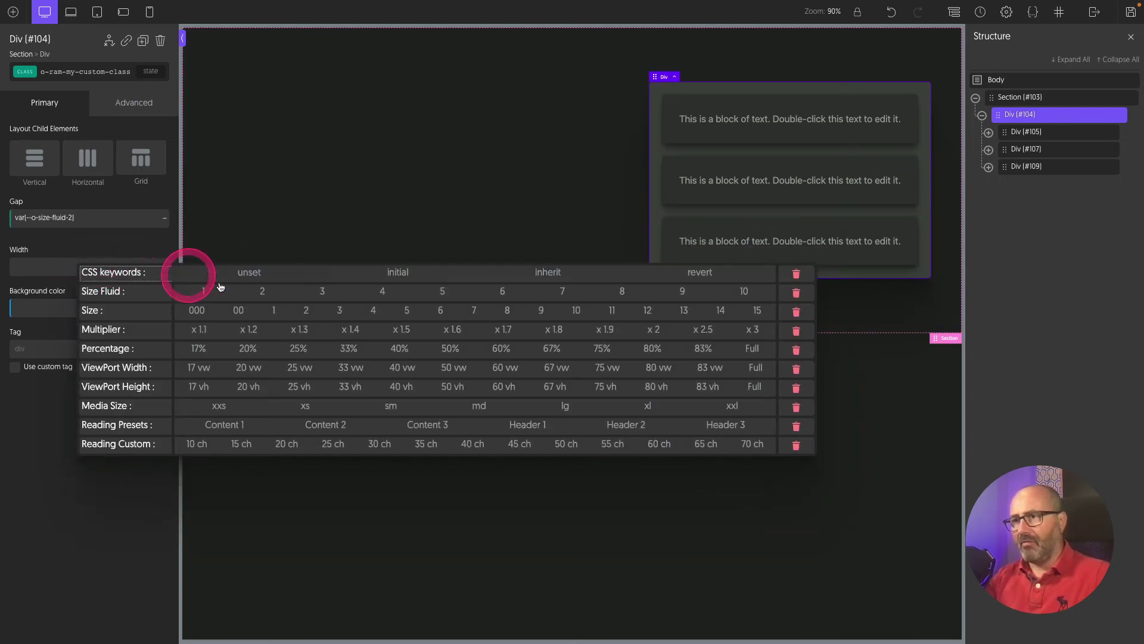
left_click(753, 349)
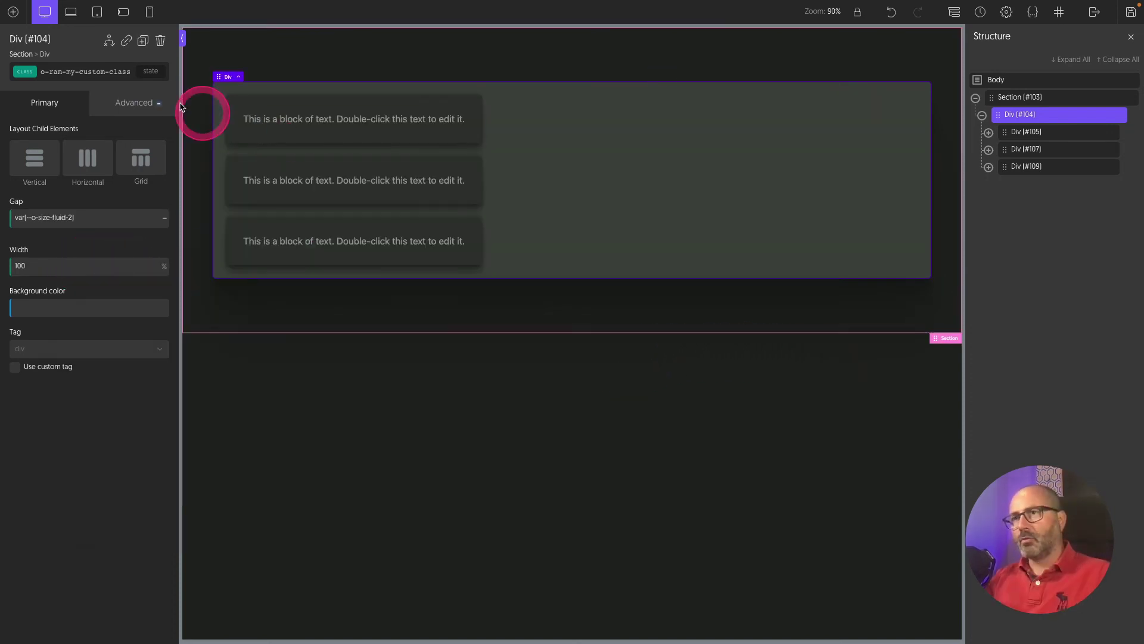
Set max-width to var(--o-container-width, 60rem) with no px unit.
left_click(132, 103)
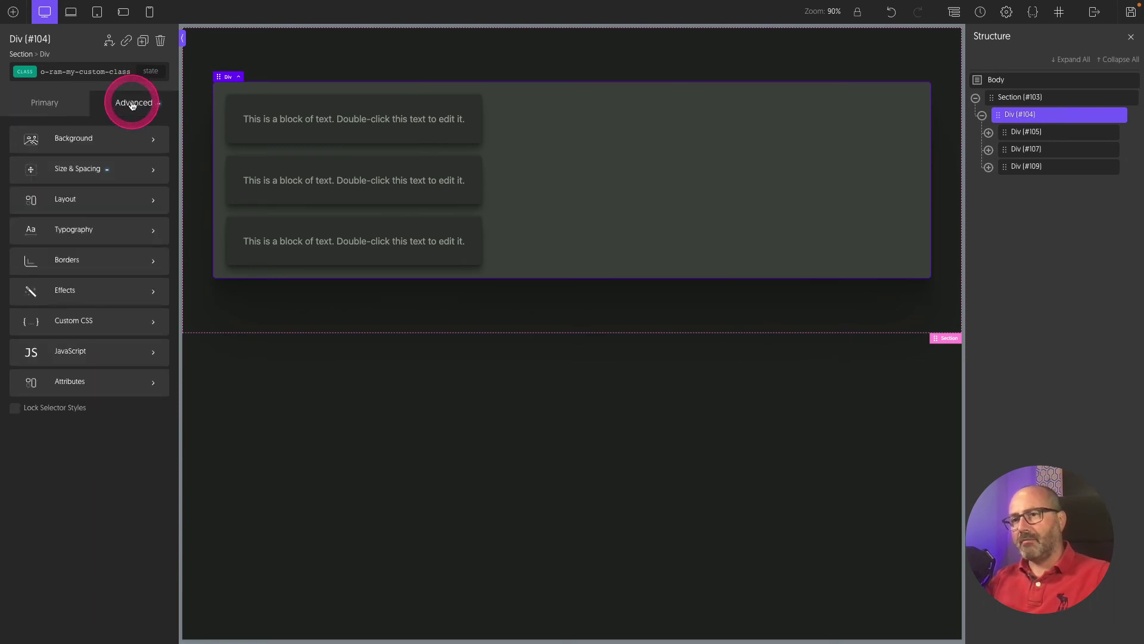
left_click(77, 168)
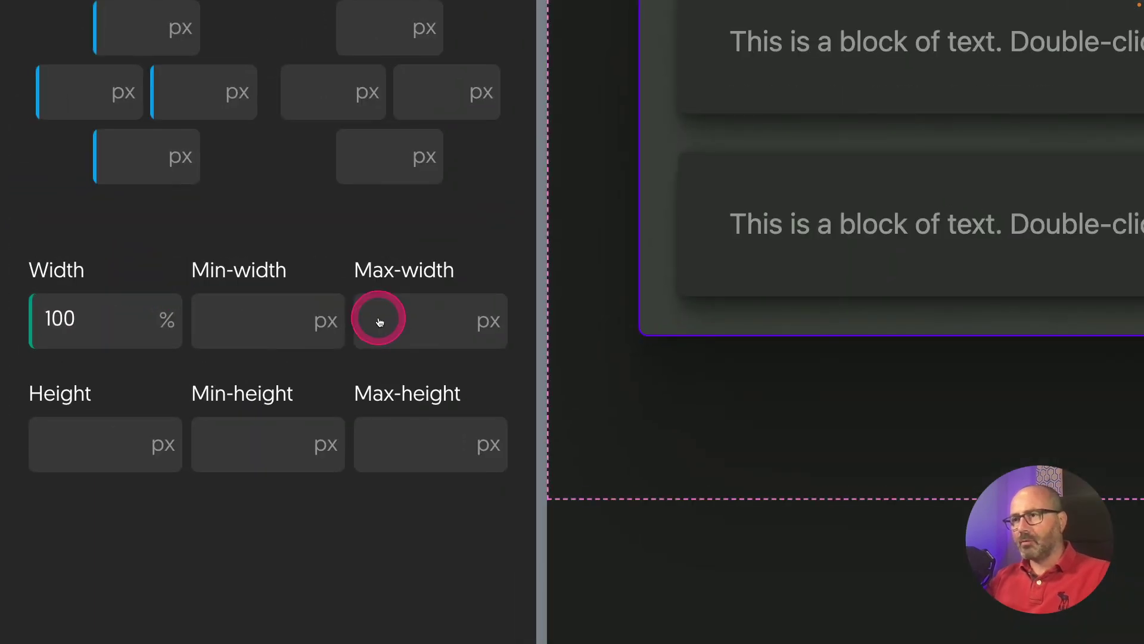
left_click(380, 322)
type("var(")
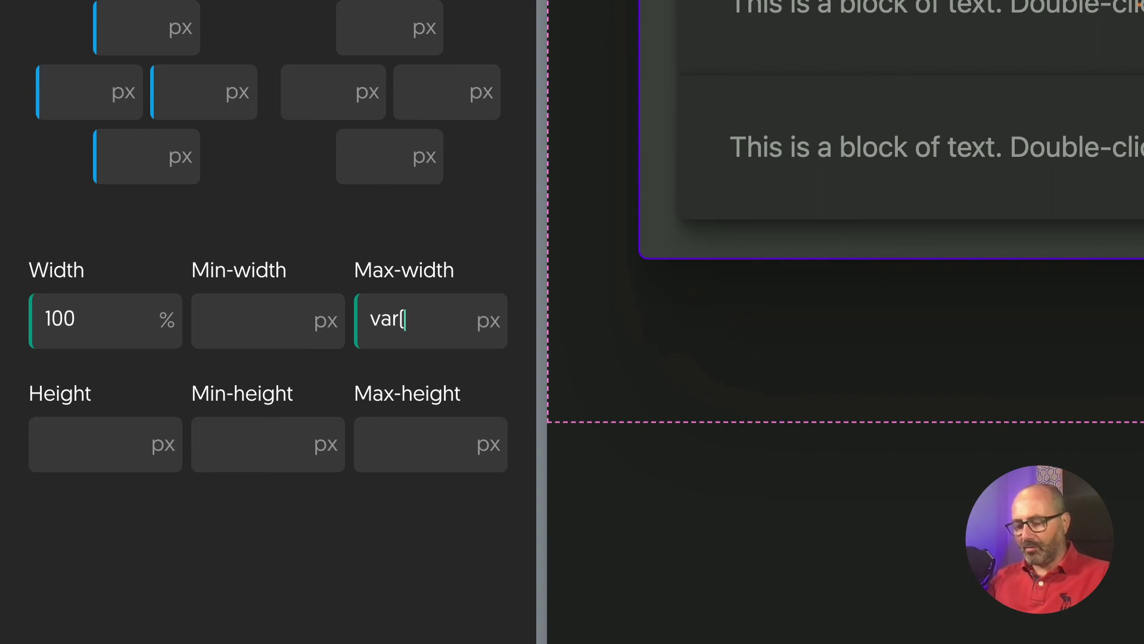
type("--")
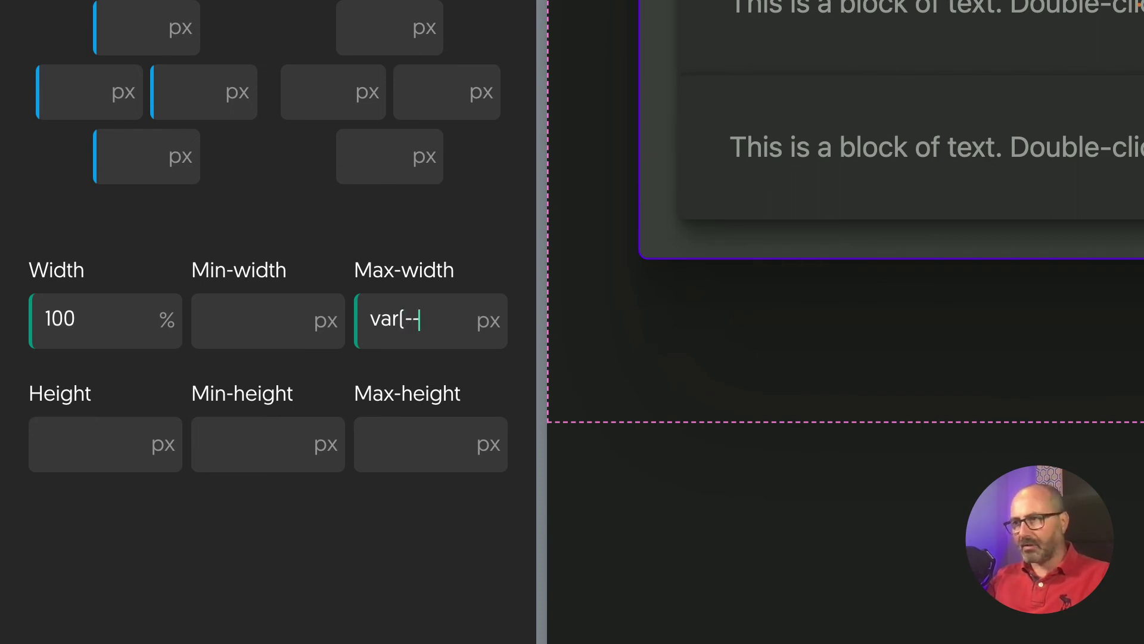
type("o-")
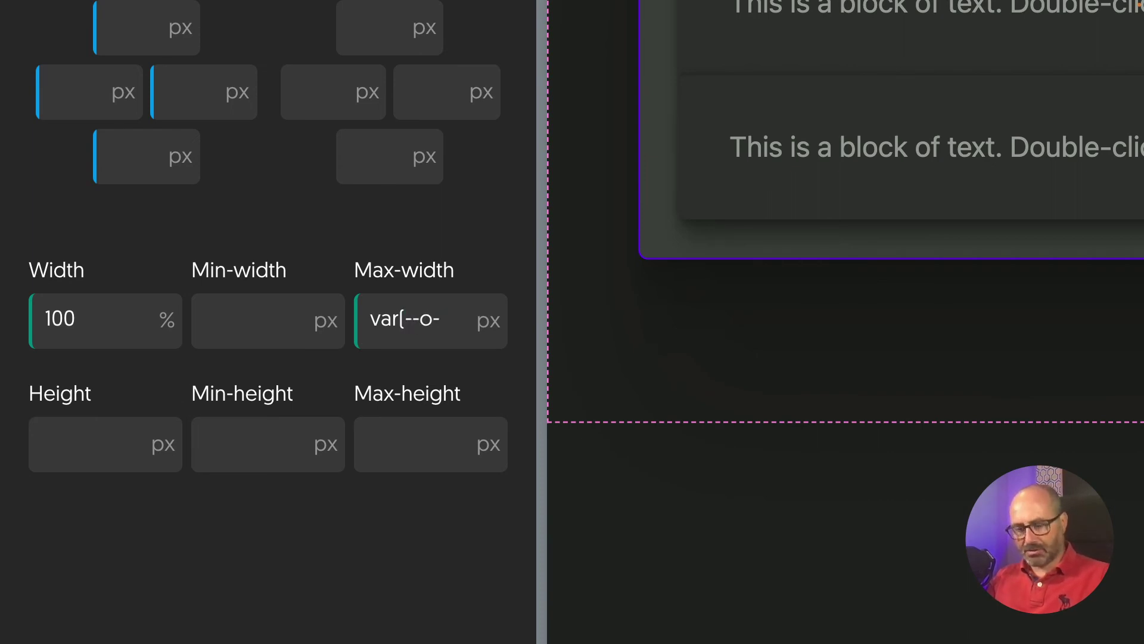
type("container-width")
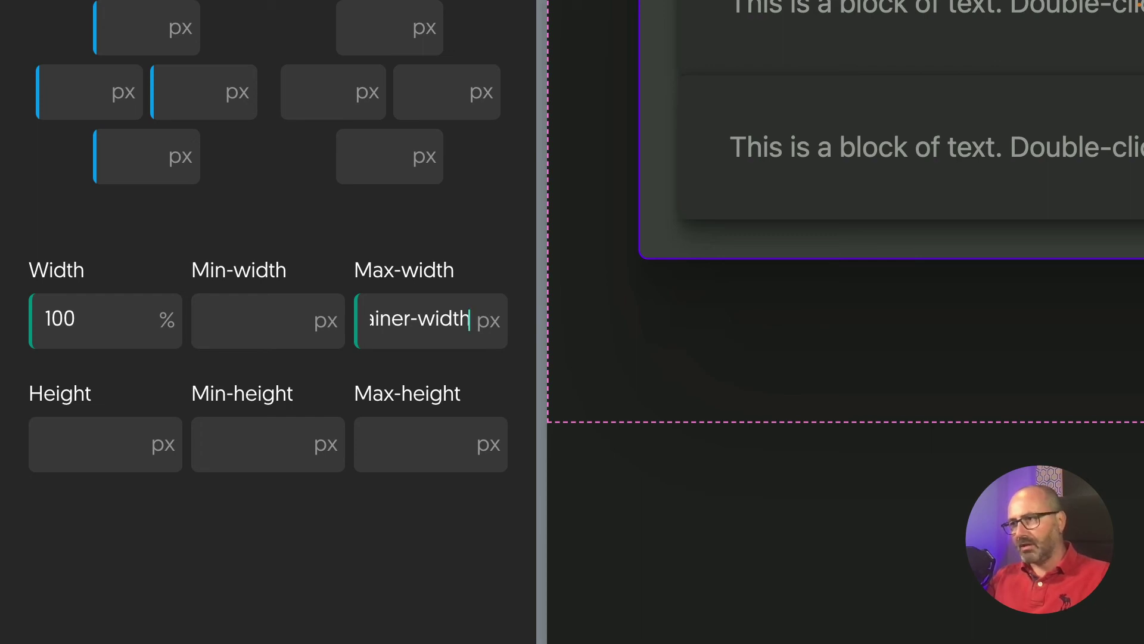
type(",")
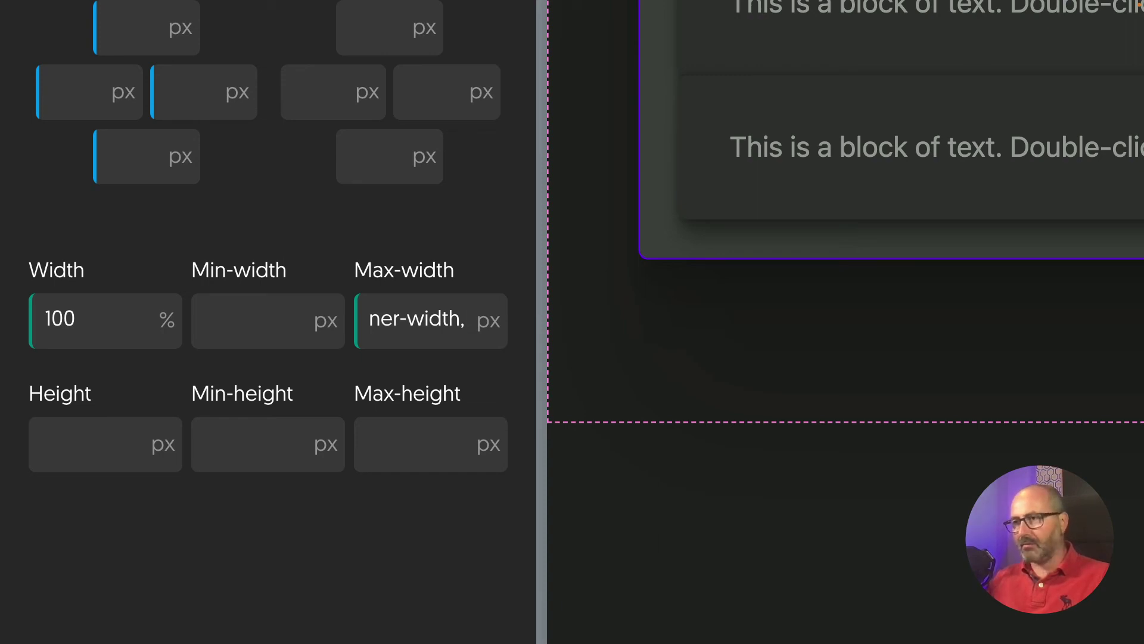
type("60rem)")
left_click(486, 320)
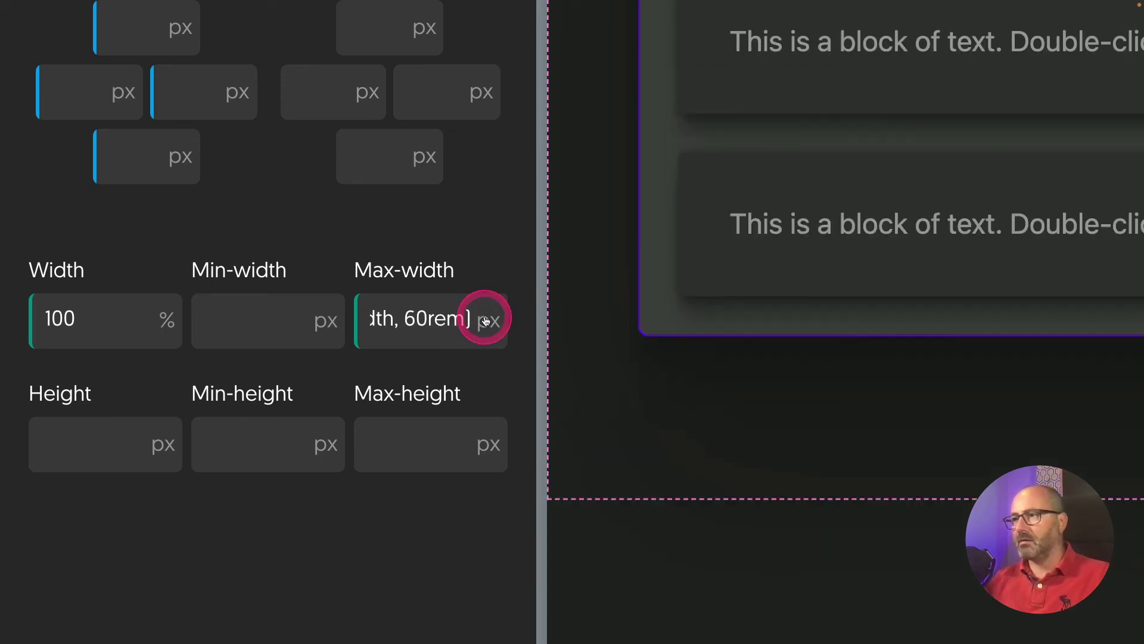
left_click(492, 429)
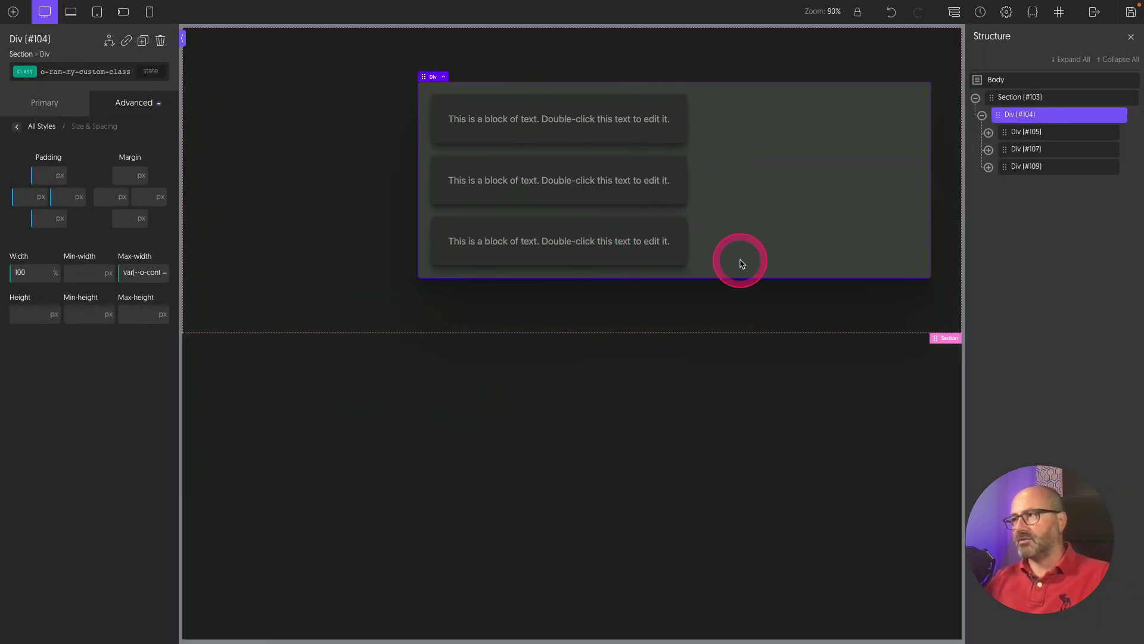
Try a 50rem max-width fallback, then change it back to 60rem.
left_click(149, 272)
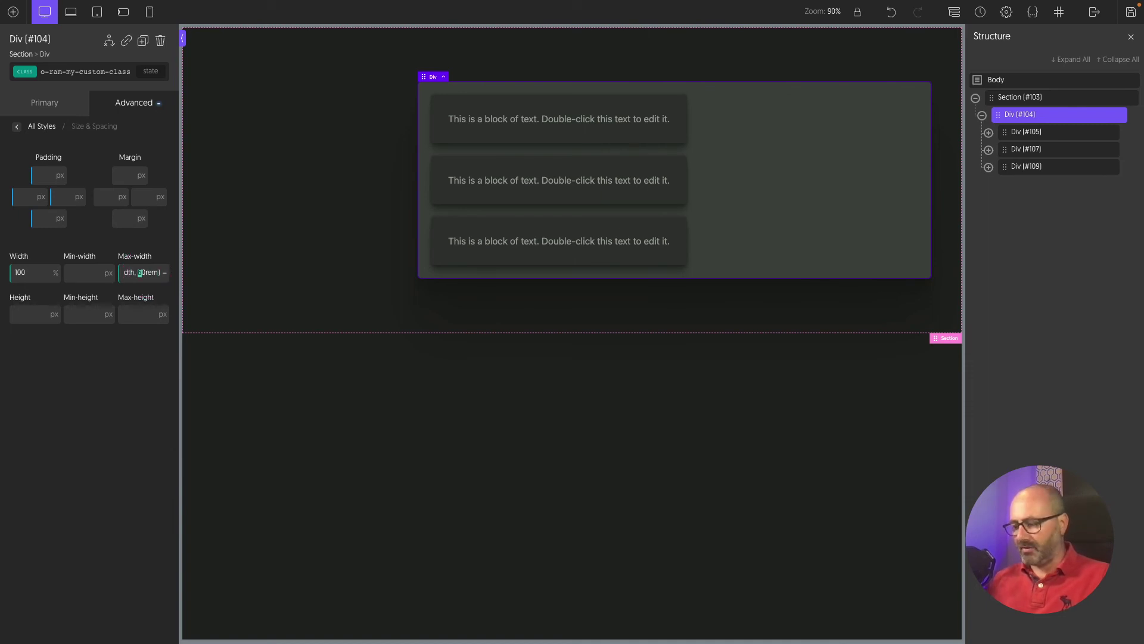
key("BackSpace")
type("5")
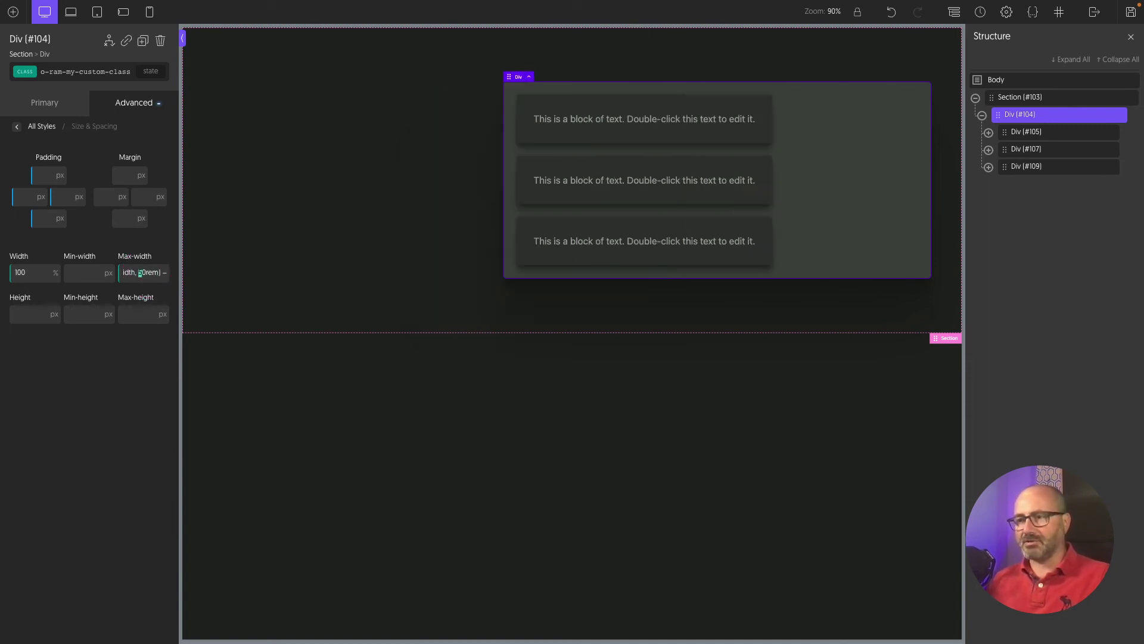
key("BackSpace")
type("6")
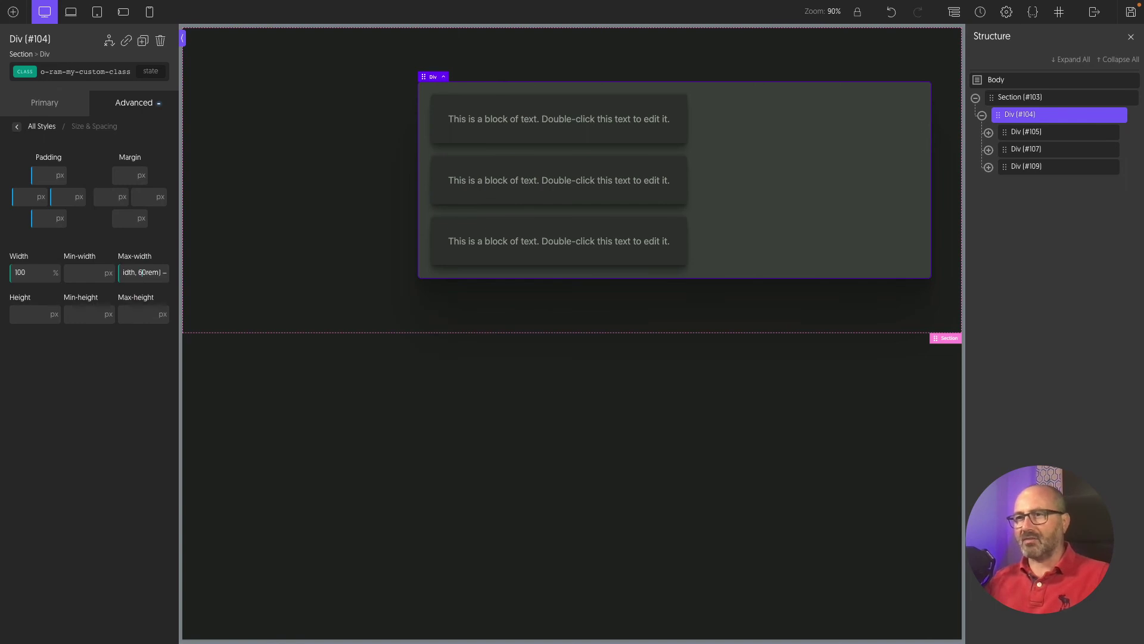
Enter custom CSS display: grid; grid-template-columns: var(--o-ram-3); for the class.
left_click(135, 106)
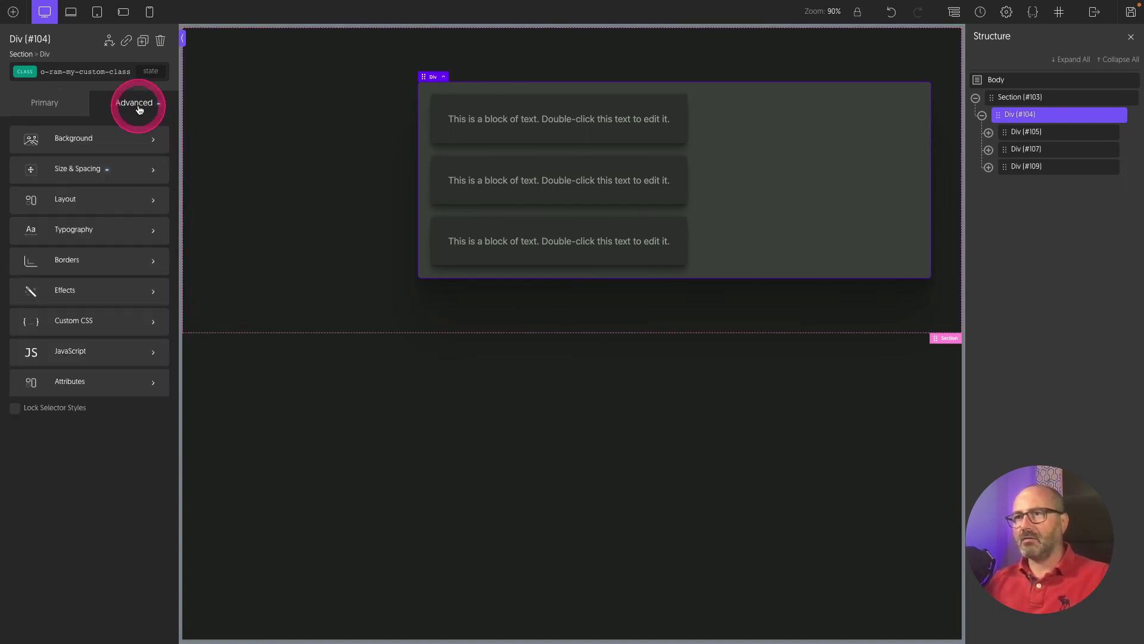
left_click(109, 323)
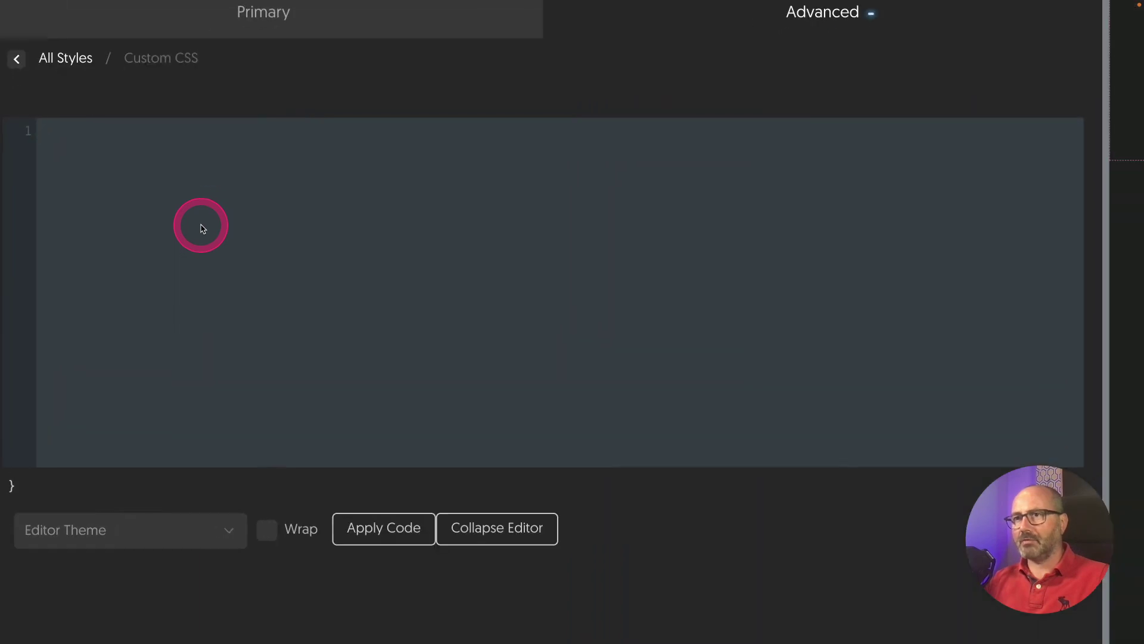
left_click(202, 226)
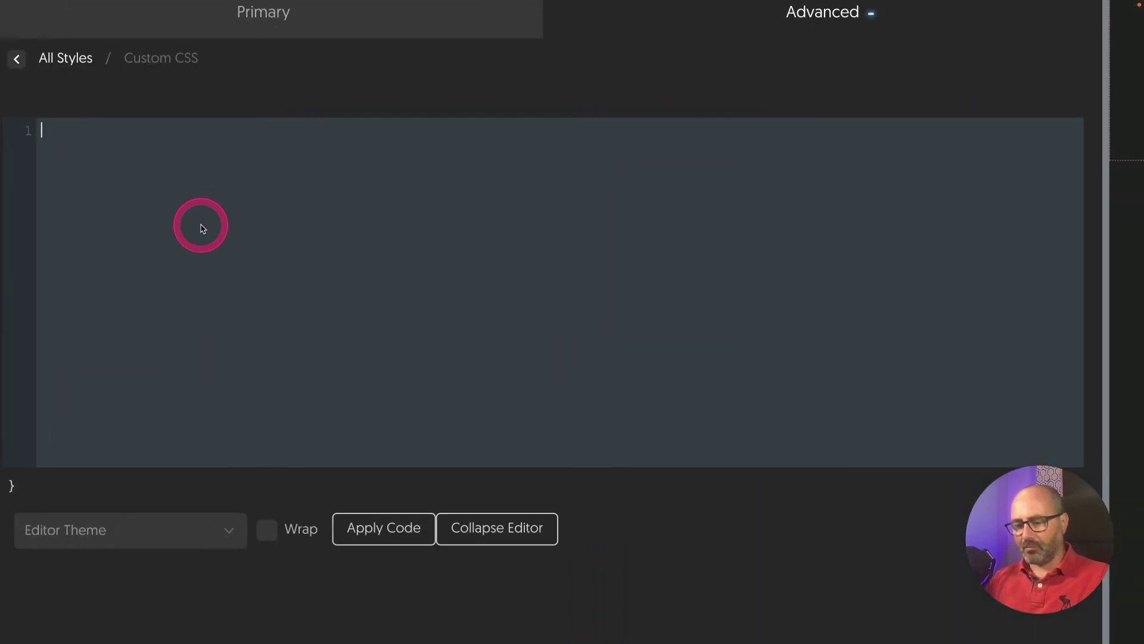
type("di")
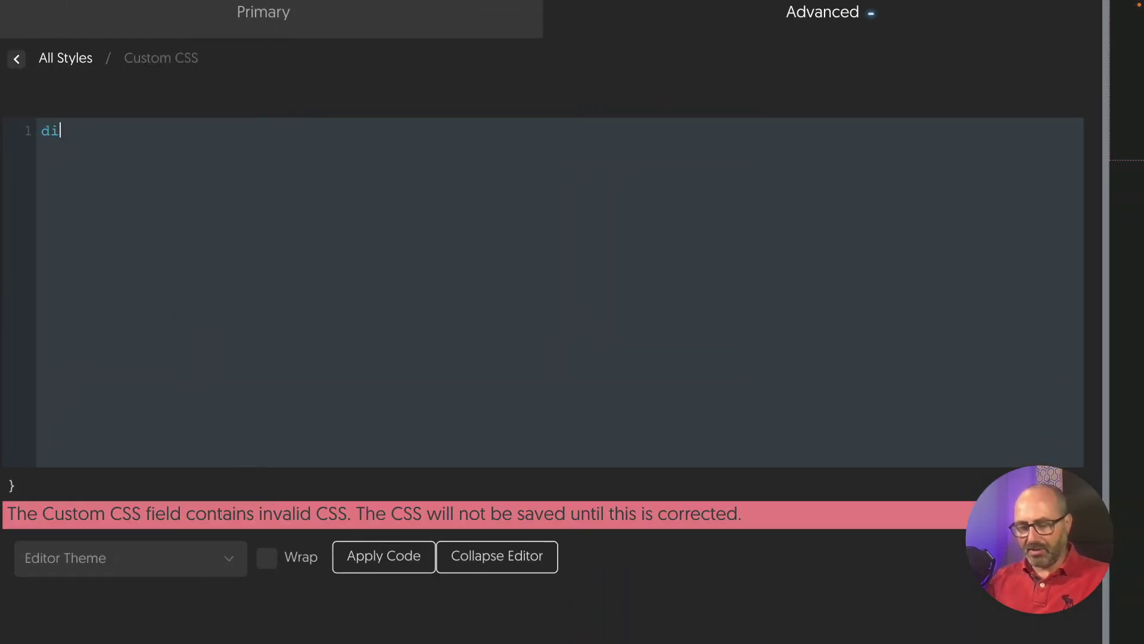
type("splay: grid; ")
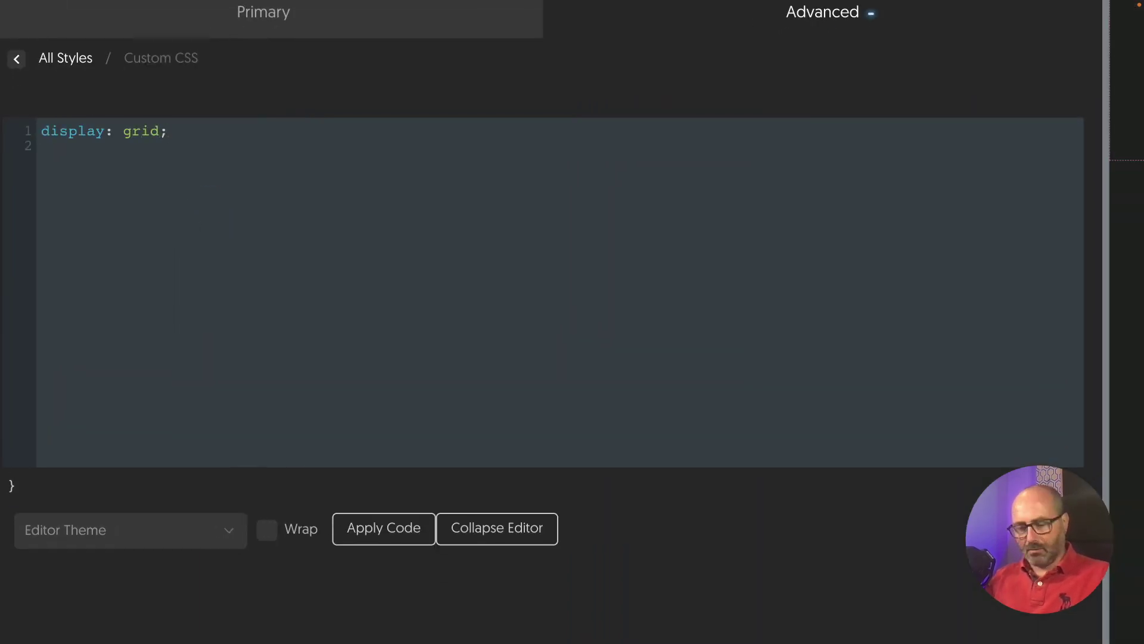
type("grid-templa")
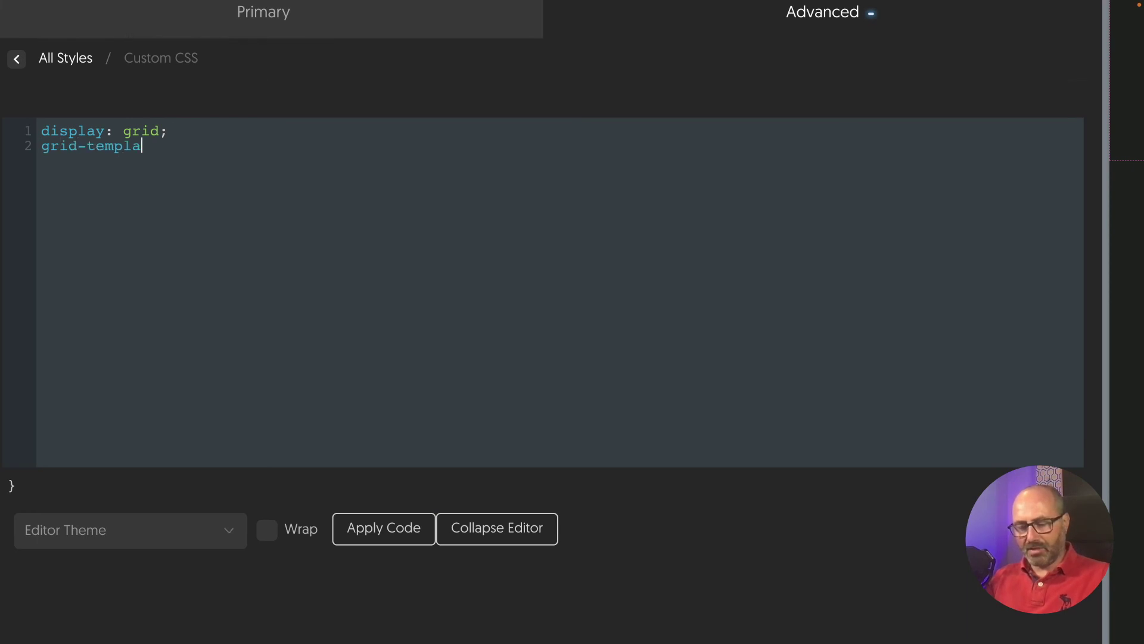
type("te-columns: ")
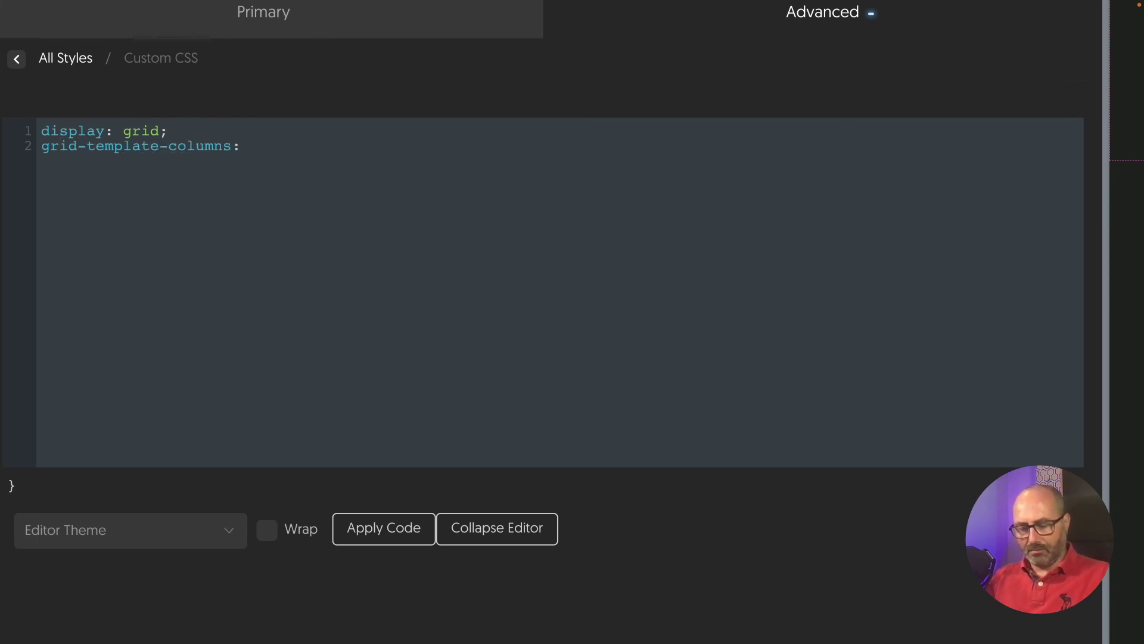
type("var(--o-")
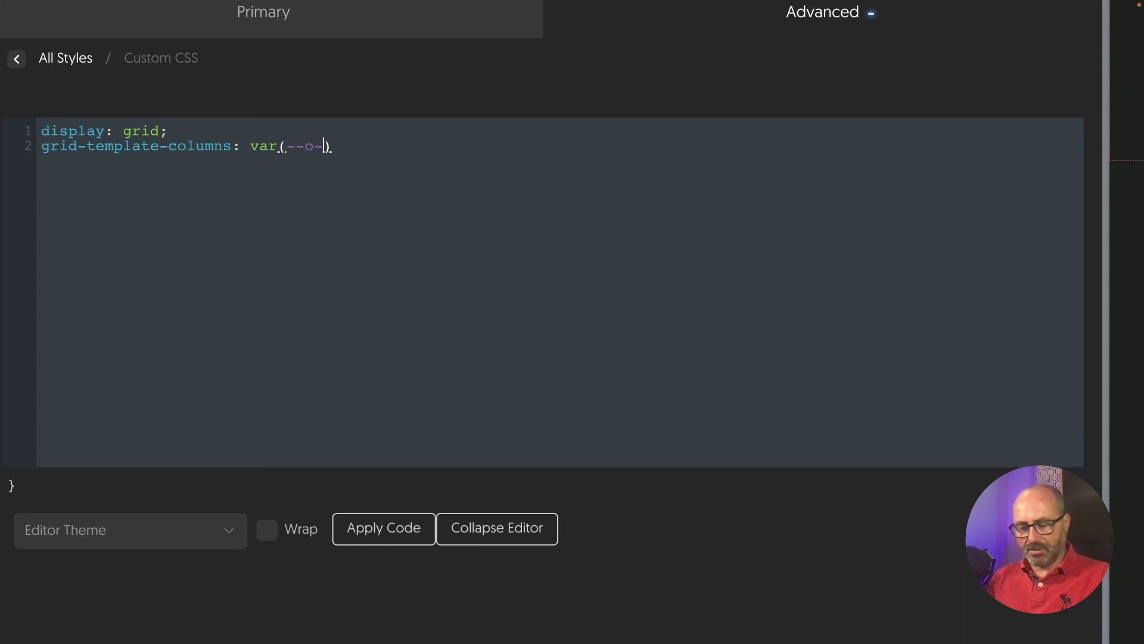
type("ram-3)")
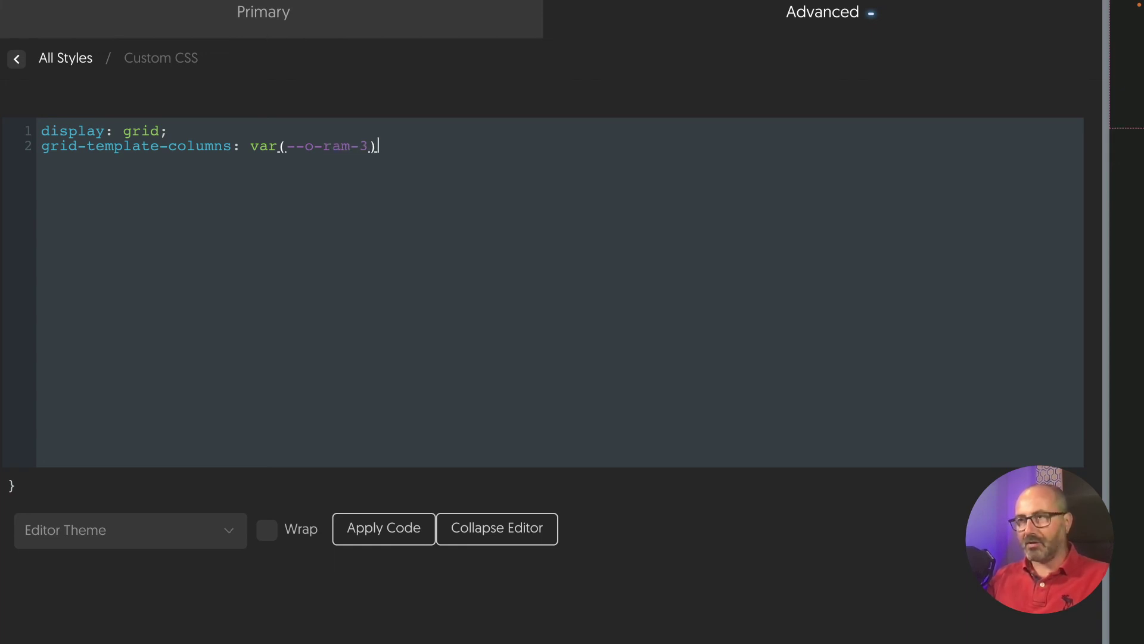
type(";")
key("Return")
left_click(449, 235)
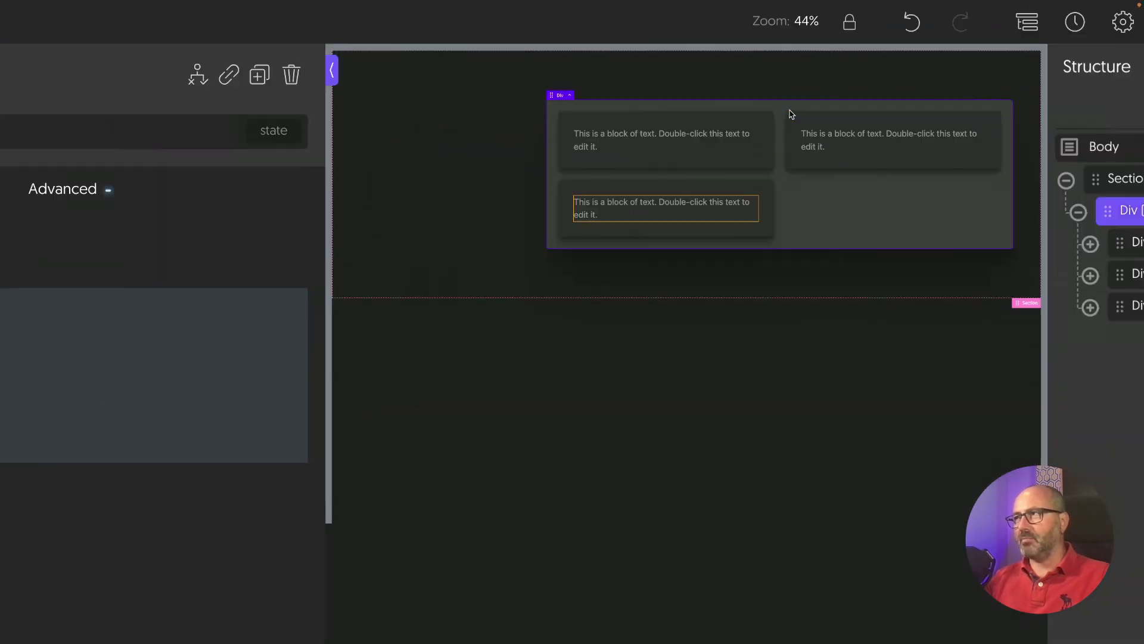
Add --o-container-width: 60rem; and an --o-gap-here fluid-size variable above the grid rules, then apply.
left_click(235, 206)
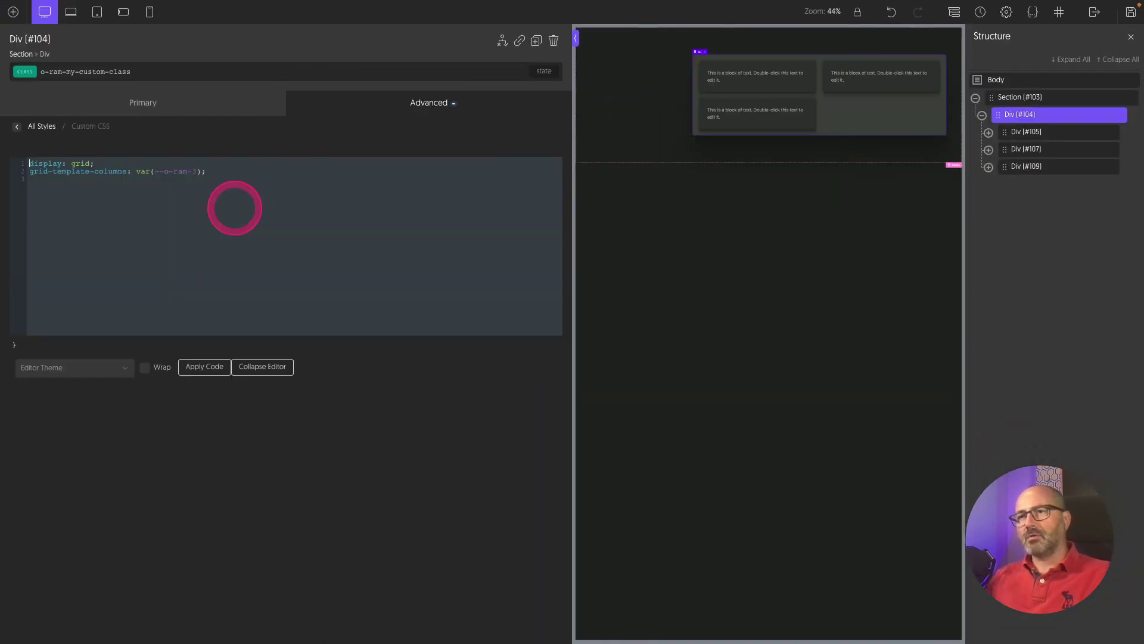
key("ctrl+Home")
key("Return")
type("--")
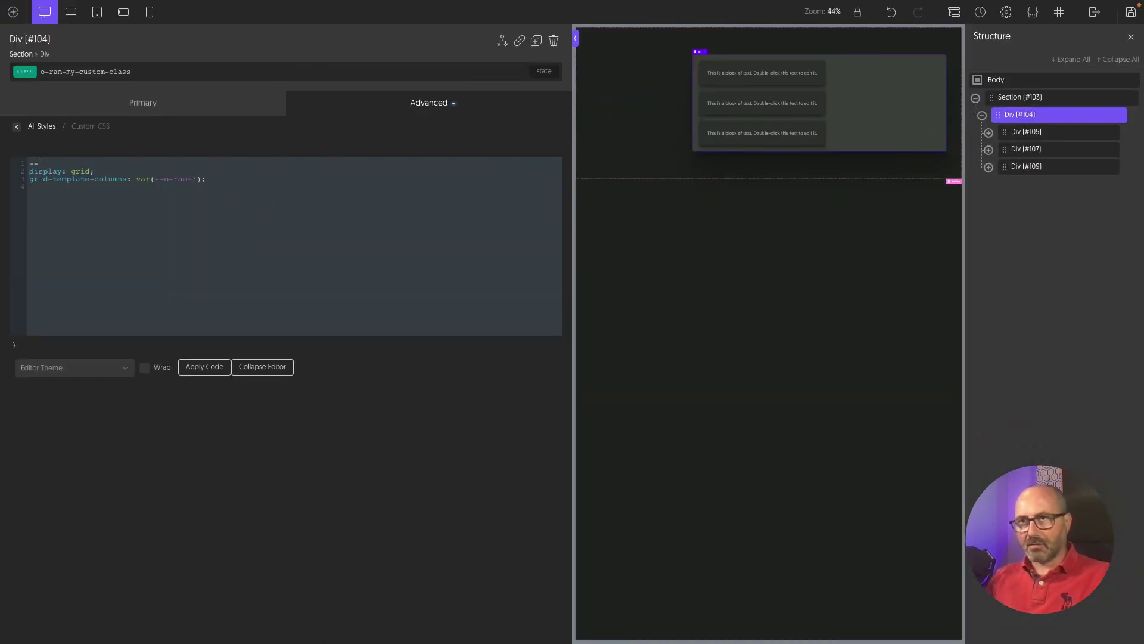
type("o")
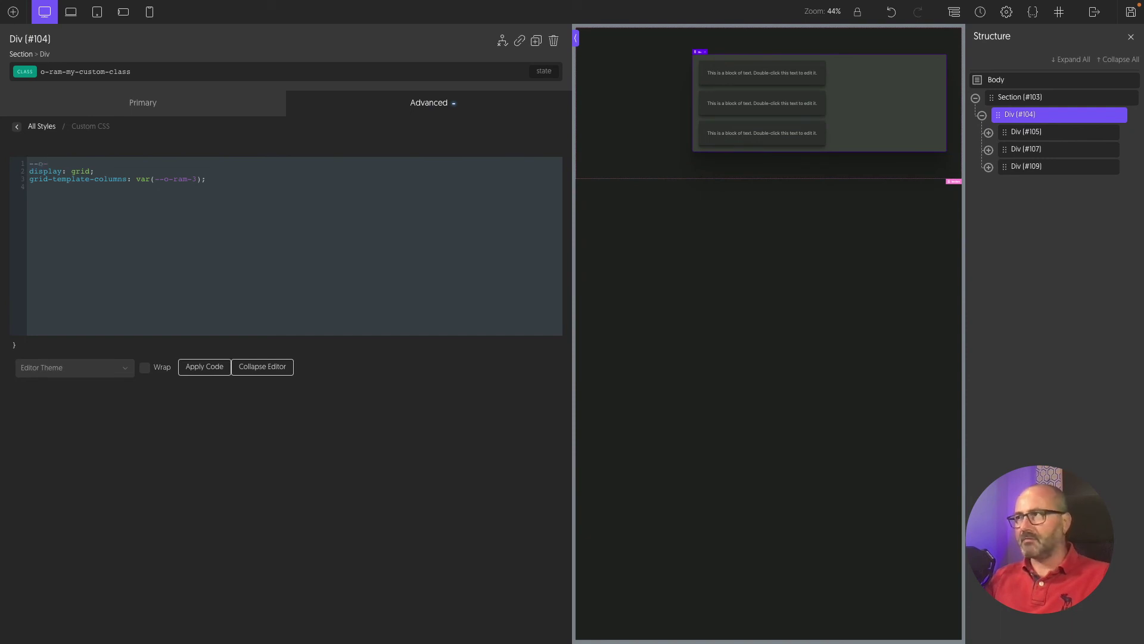
type("-container-width:")
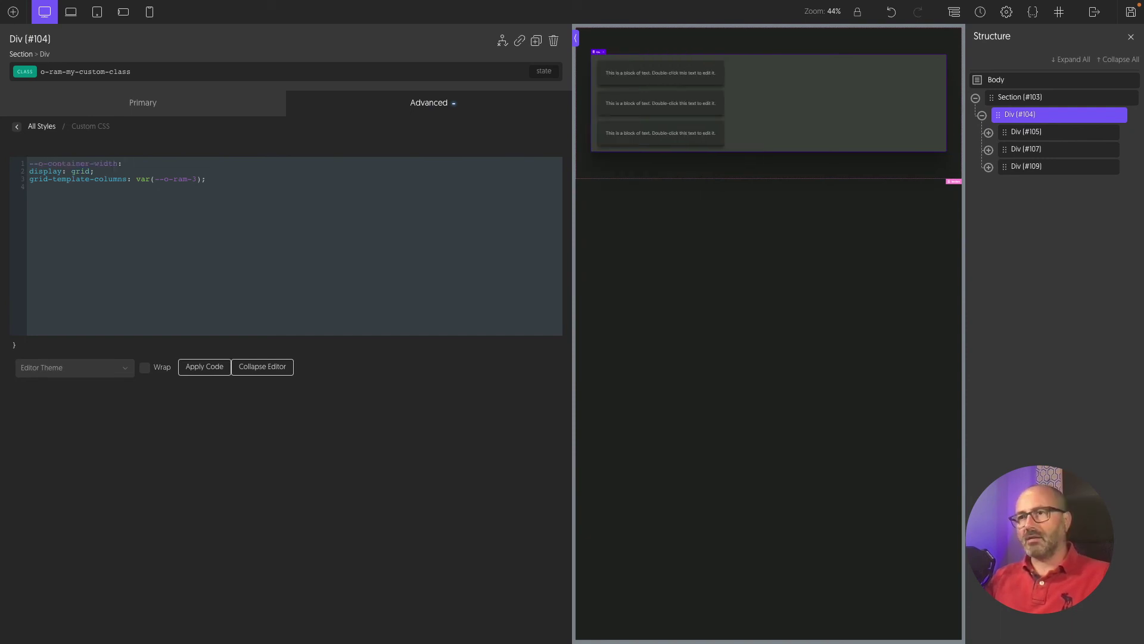
type(" 60rem")
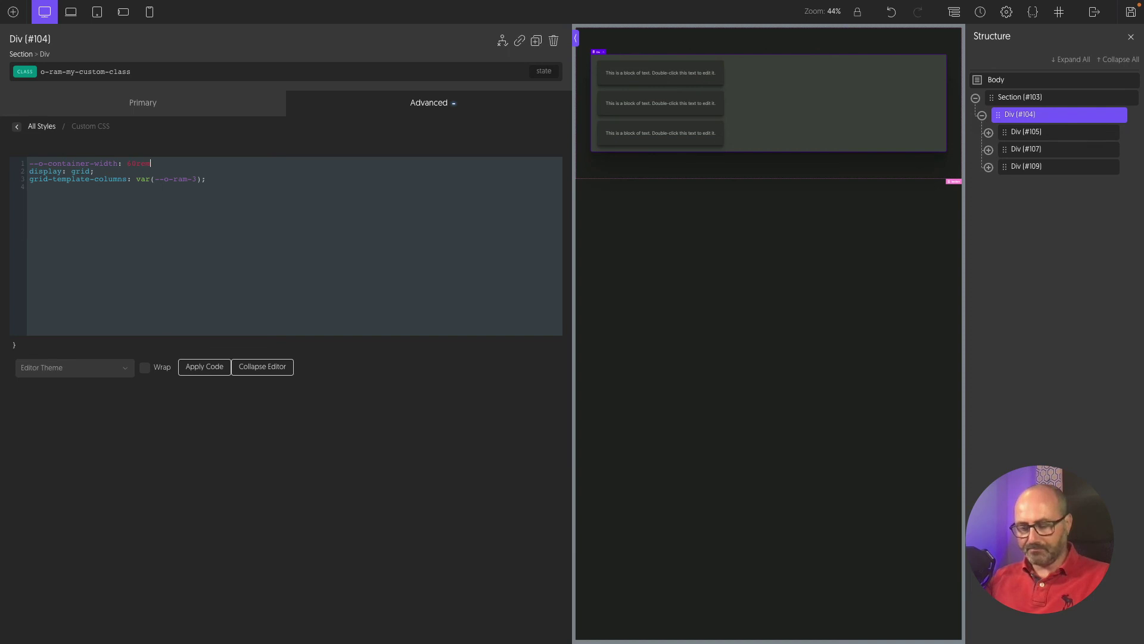
type(";")
key("Return")
type("--o-")
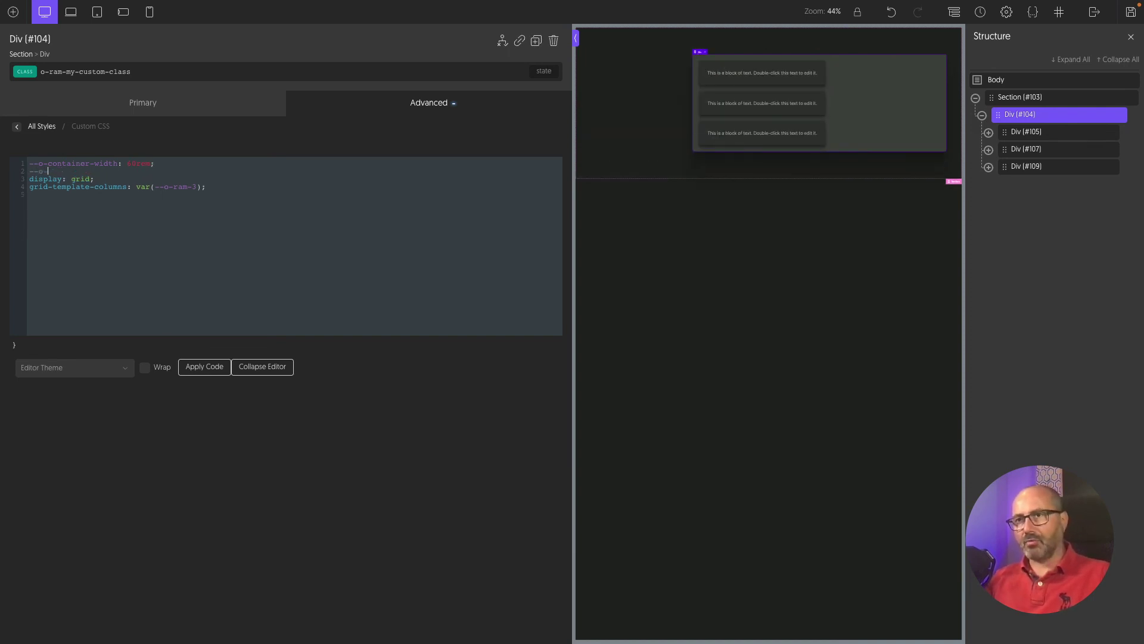
type("gap-he")
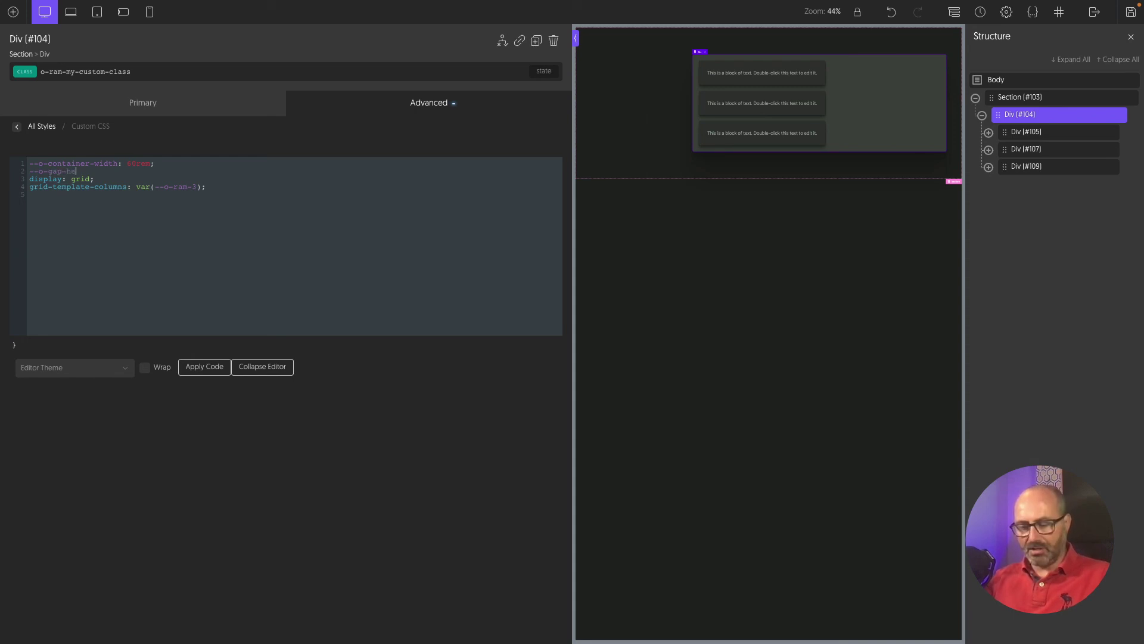
type("re: var(")
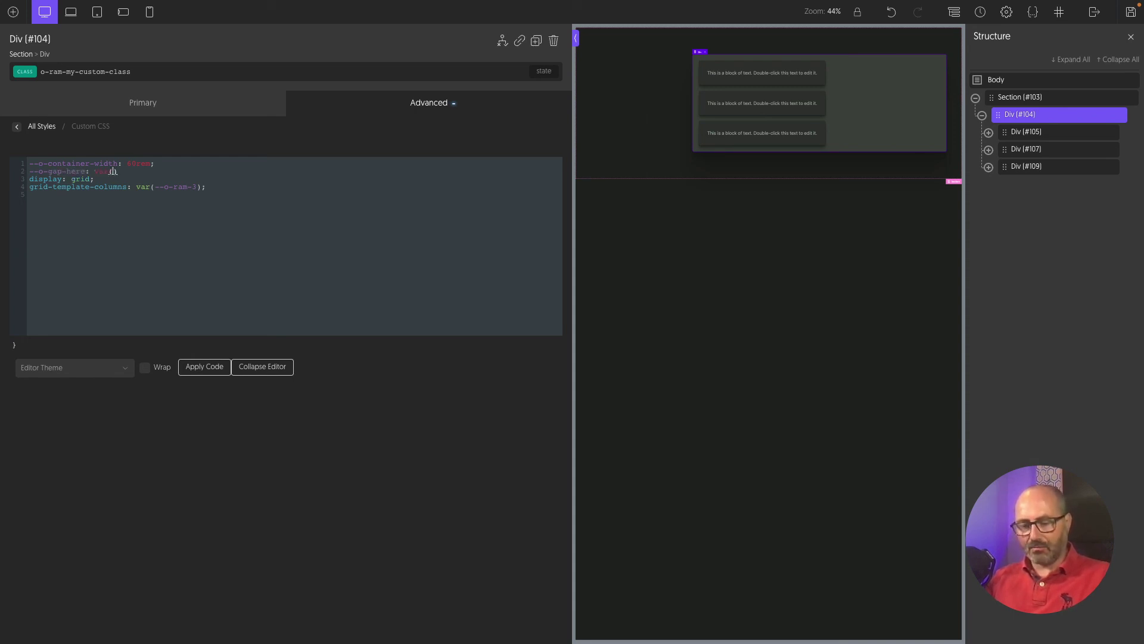
type("--o-")
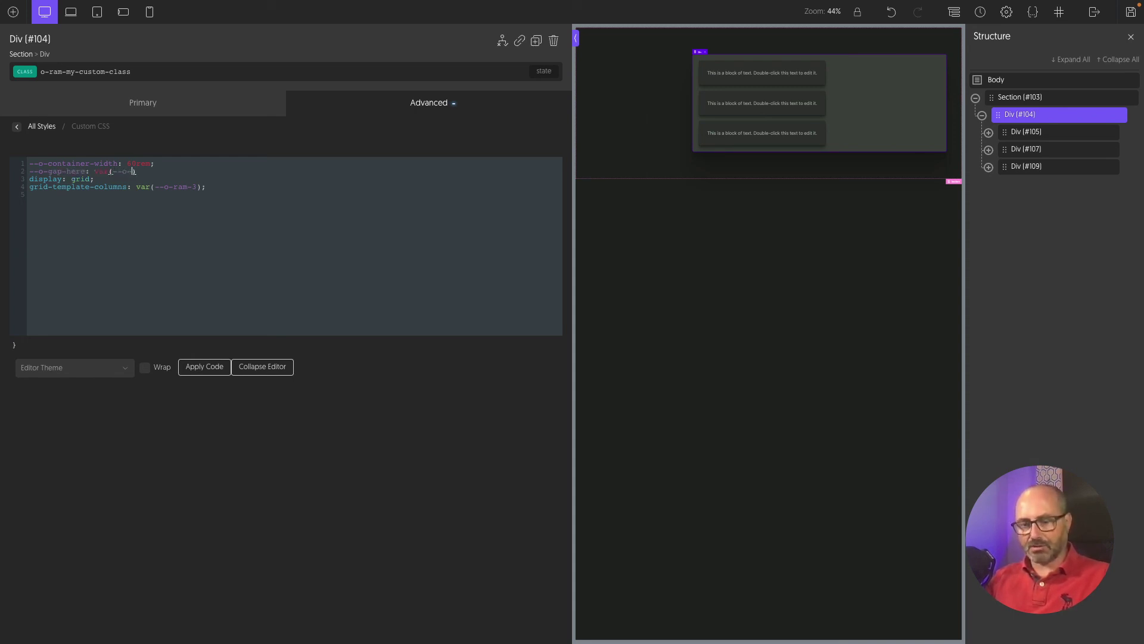
type("size-fluid-1")
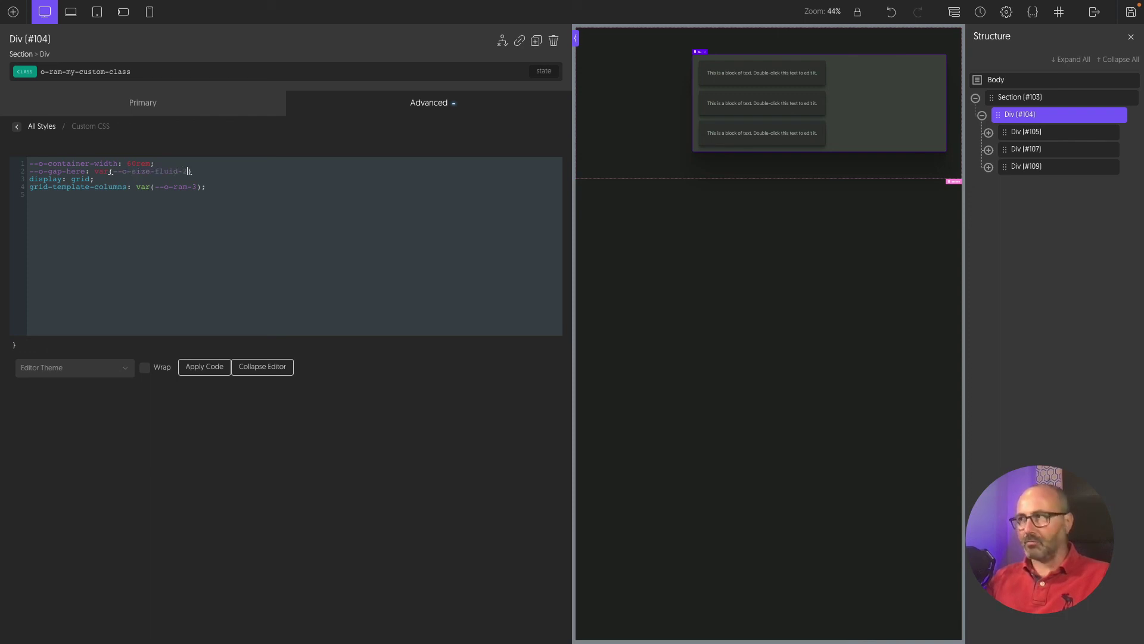
key("End")
type(";")
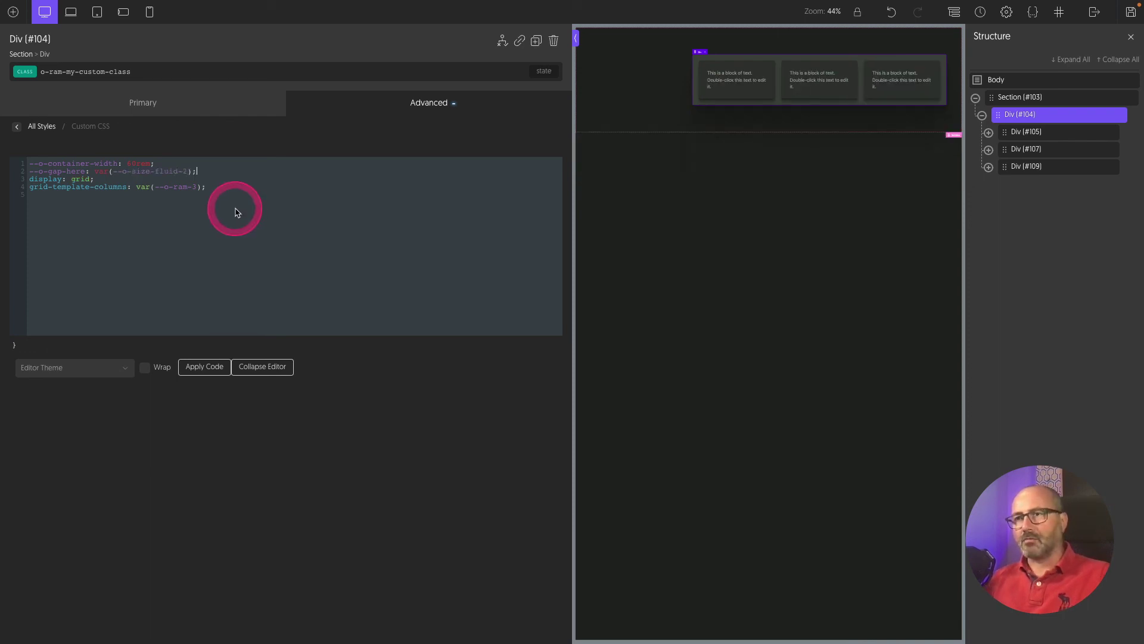
left_click(205, 368)
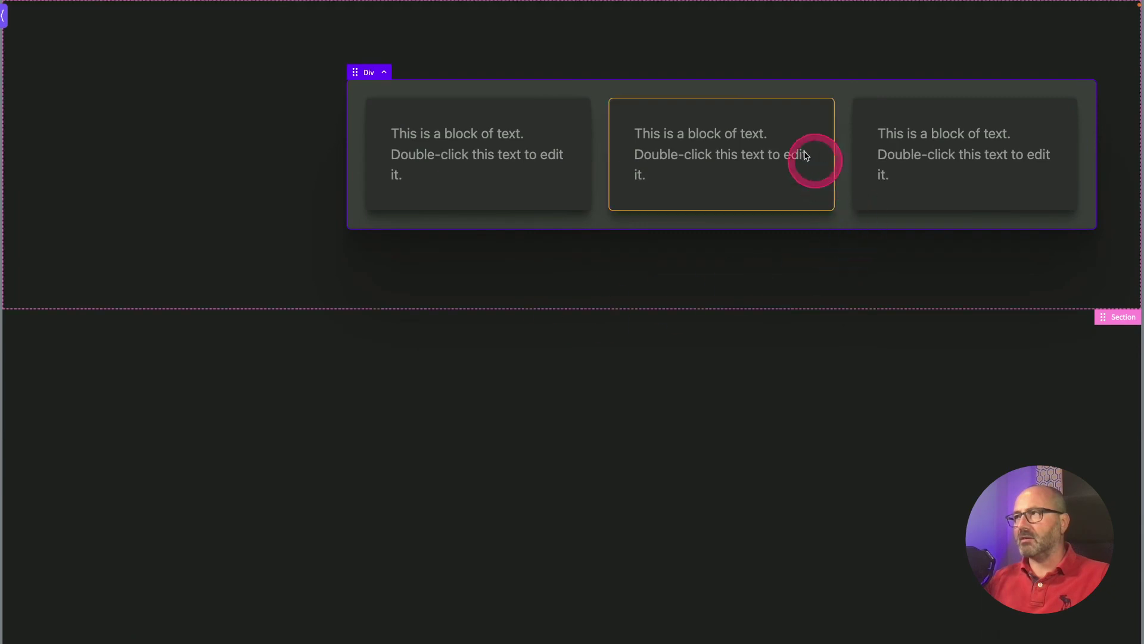
Change the --o-container-width value in the custom CSS to 85.
left_click(476, 251)
left_click_drag(483, 215, 394, 210)
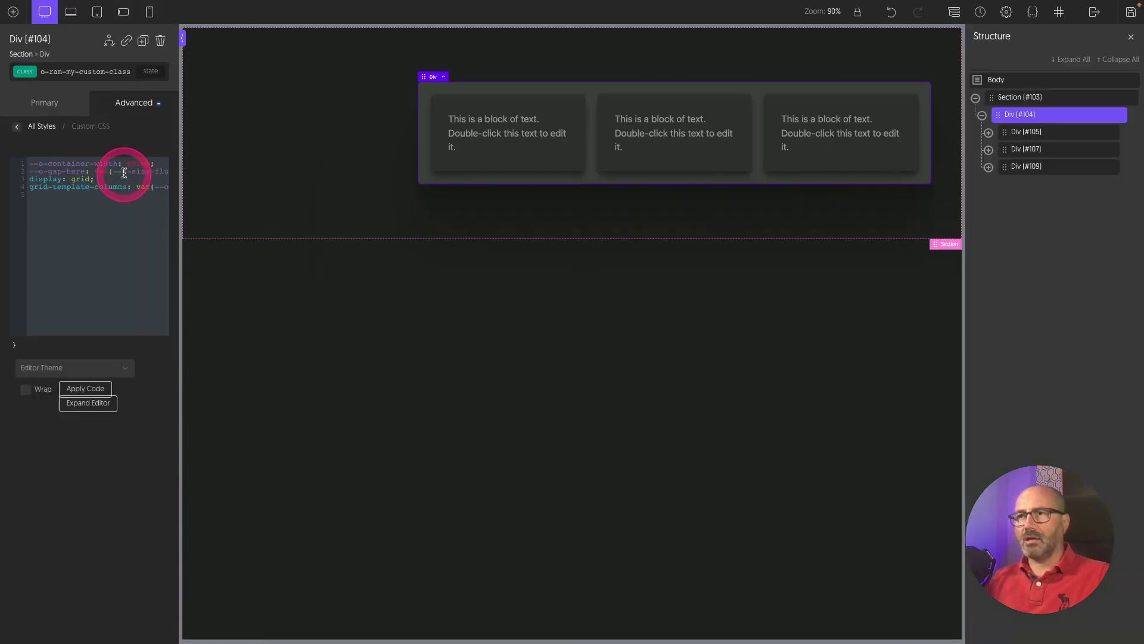
left_click_drag(130, 161, 95, 191)
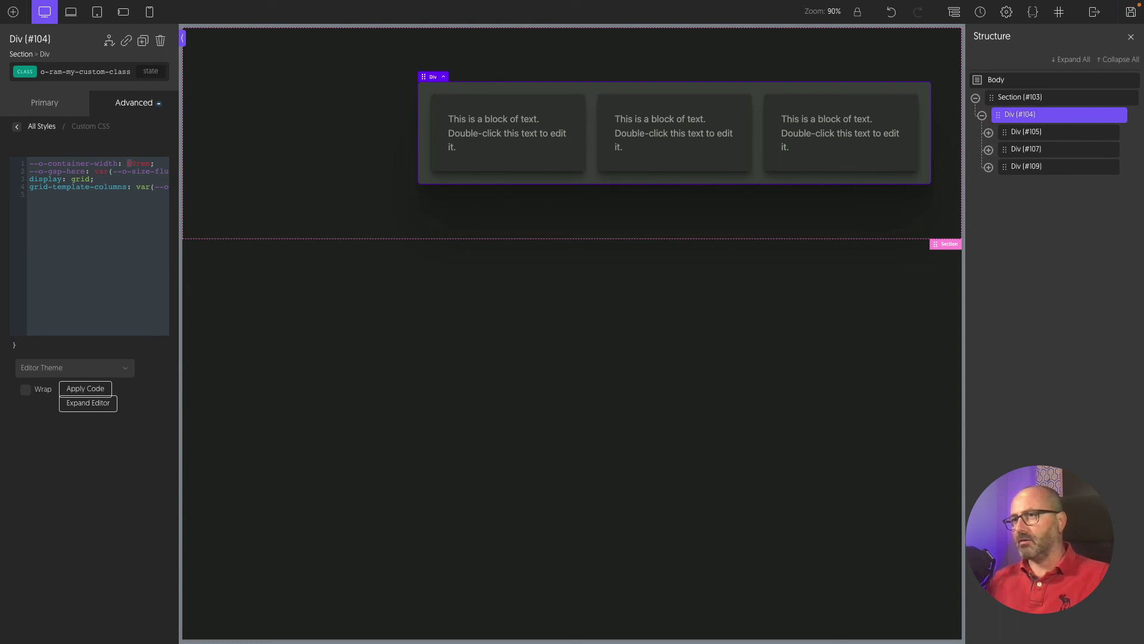
type("8")
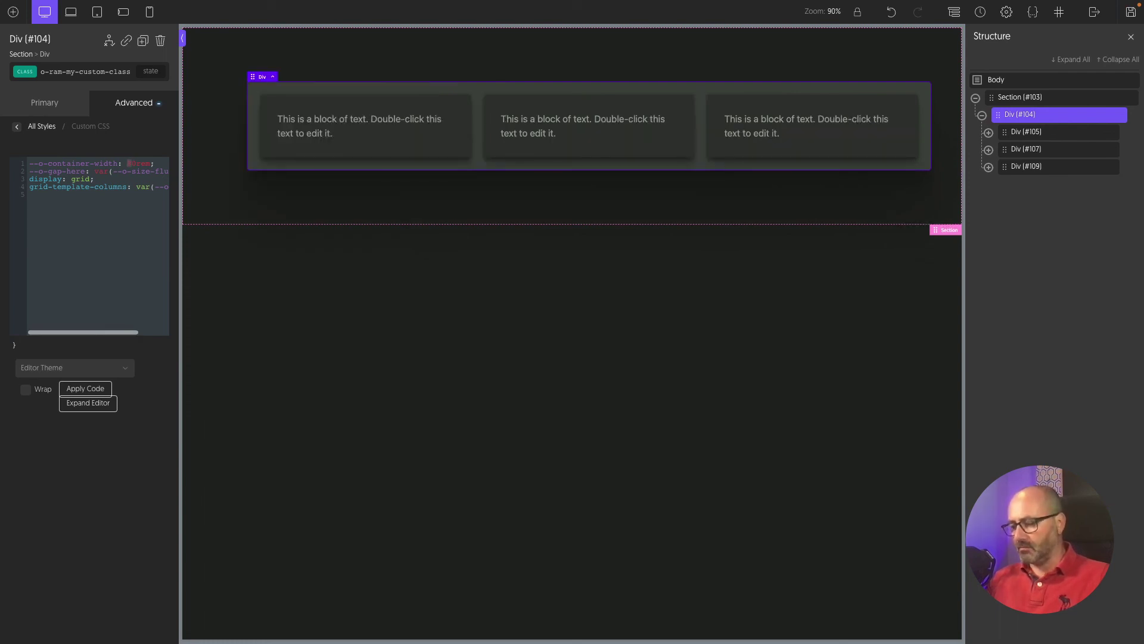
type("5")
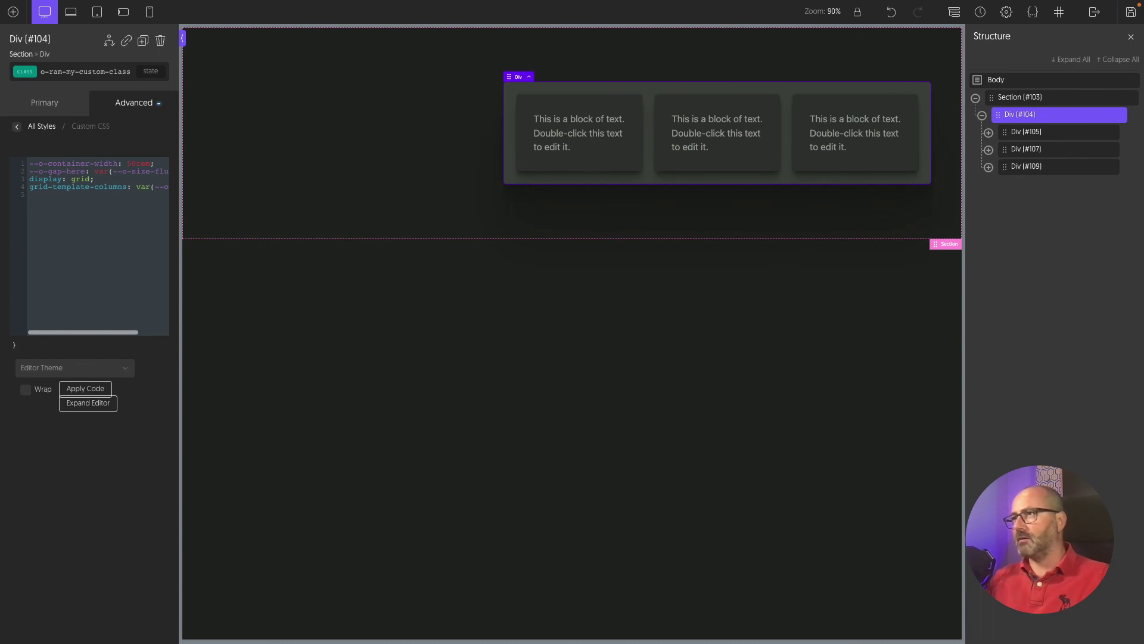
Save the page and view it on the front end.
left_click(154, 196)
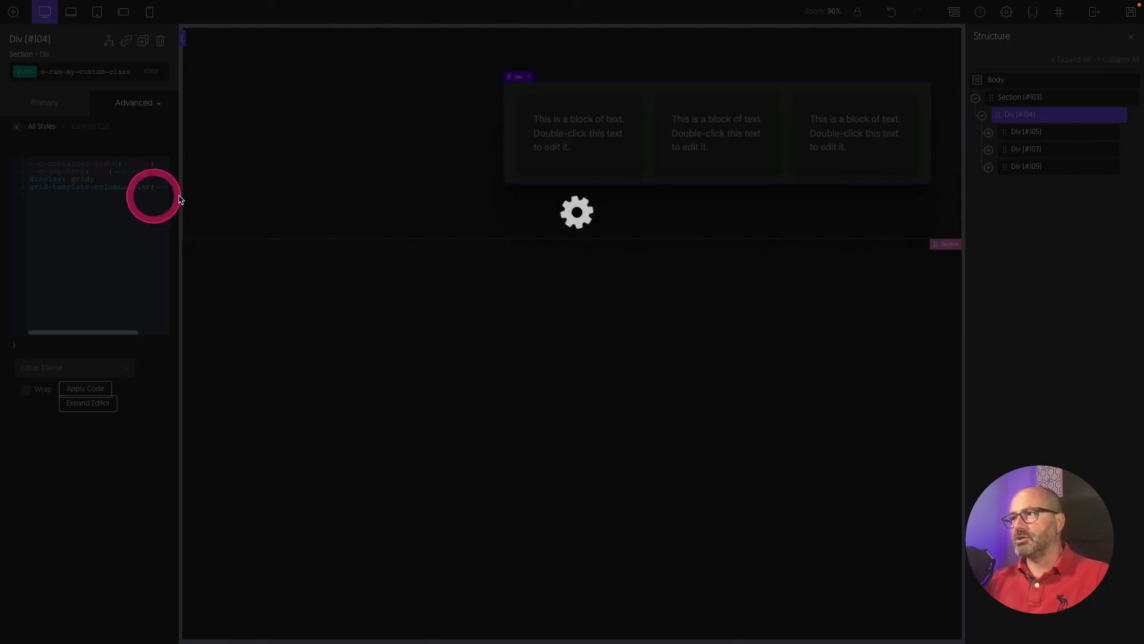
left_click(577, 230)
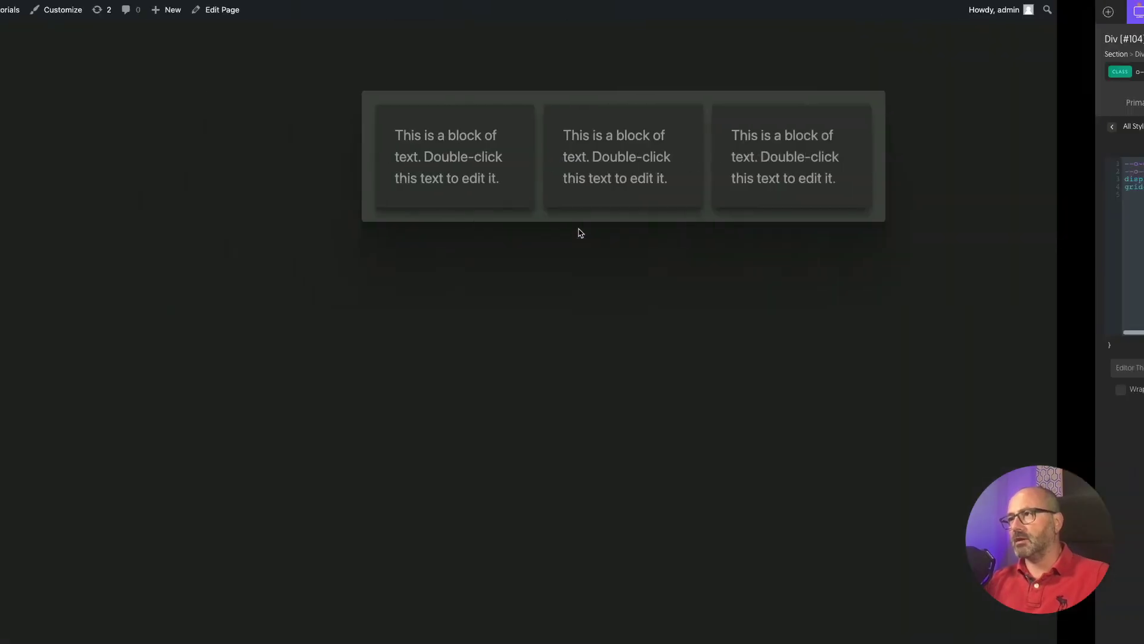
left_click(565, 258)
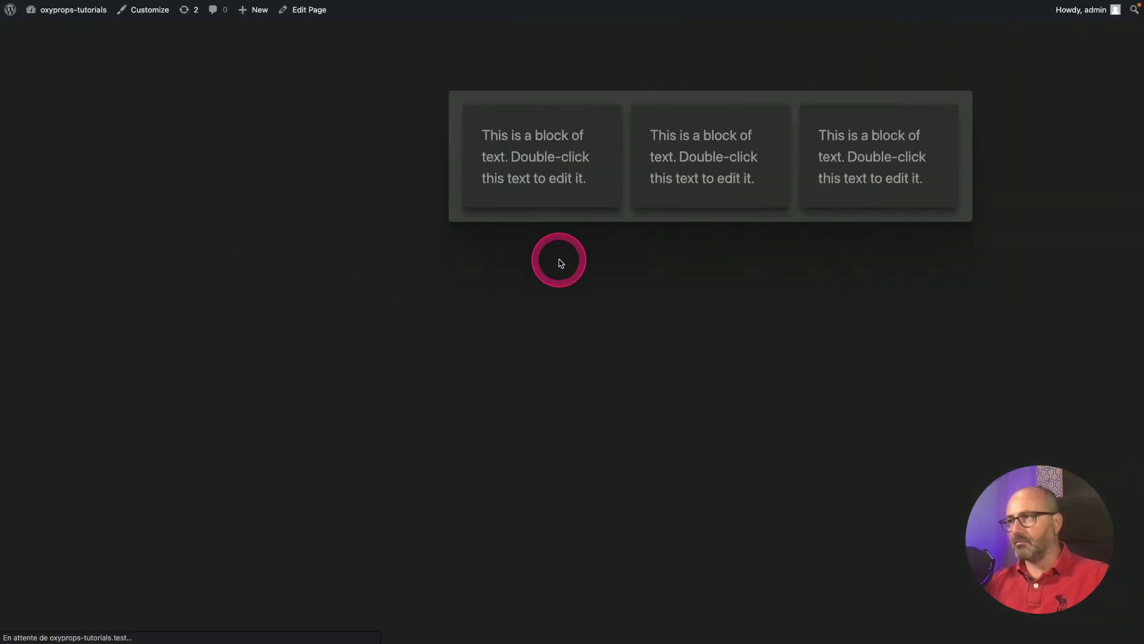